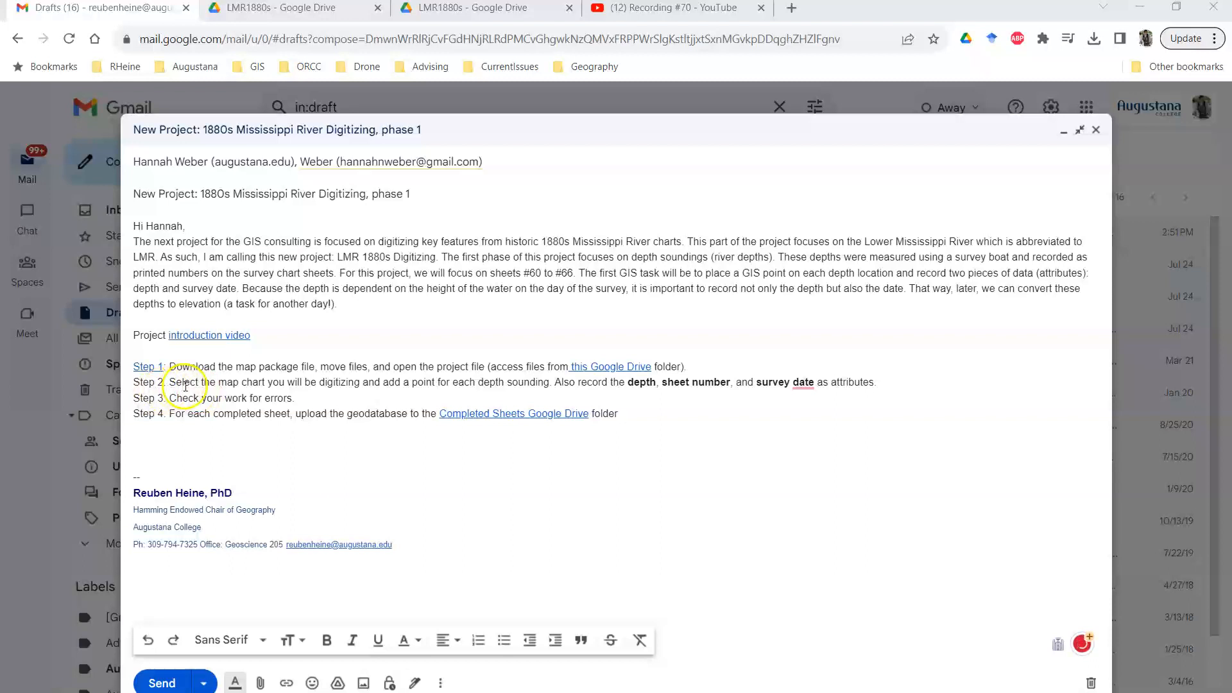
- Insert the word "sheet" into the Step 2 instruction of the draft email
{"action": "left_click", "coordinate": [268, 383]}
{"action": "type", "text": "sheet"}
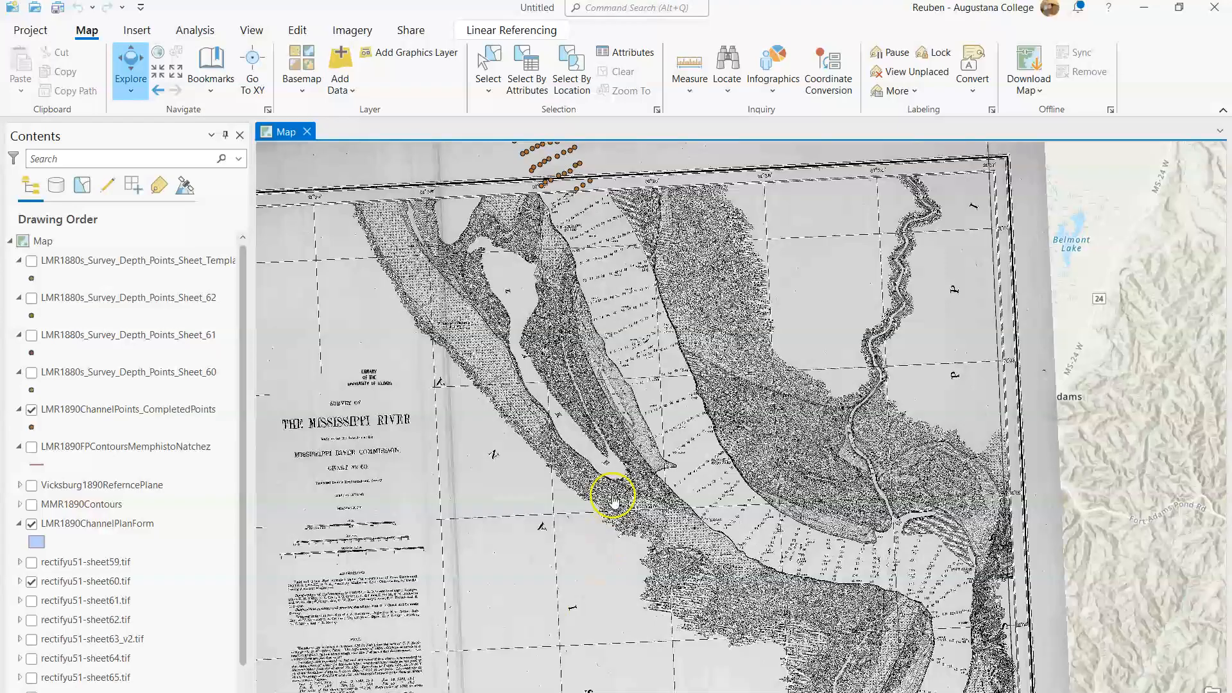
- Examine the full extent of the sheet 60 chart on the map and find the rectified sheet rasters among the layers
{"action": "scroll", "coordinate": [536, 478], "scroll_direction": "down", "scroll_amount": 4}
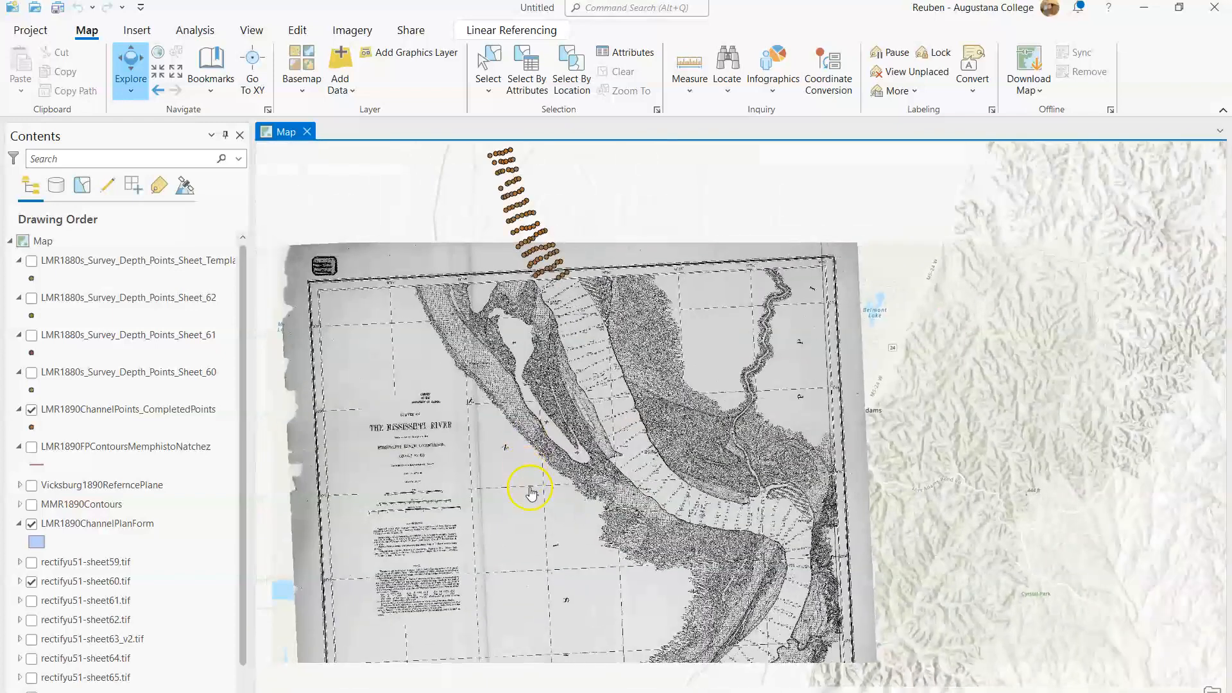
{"action": "left_click_drag", "start_coordinate": [528, 489], "coordinate": [528, 372]}
{"action": "scroll", "coordinate": [531, 396], "scroll_direction": "down", "scroll_amount": 5}
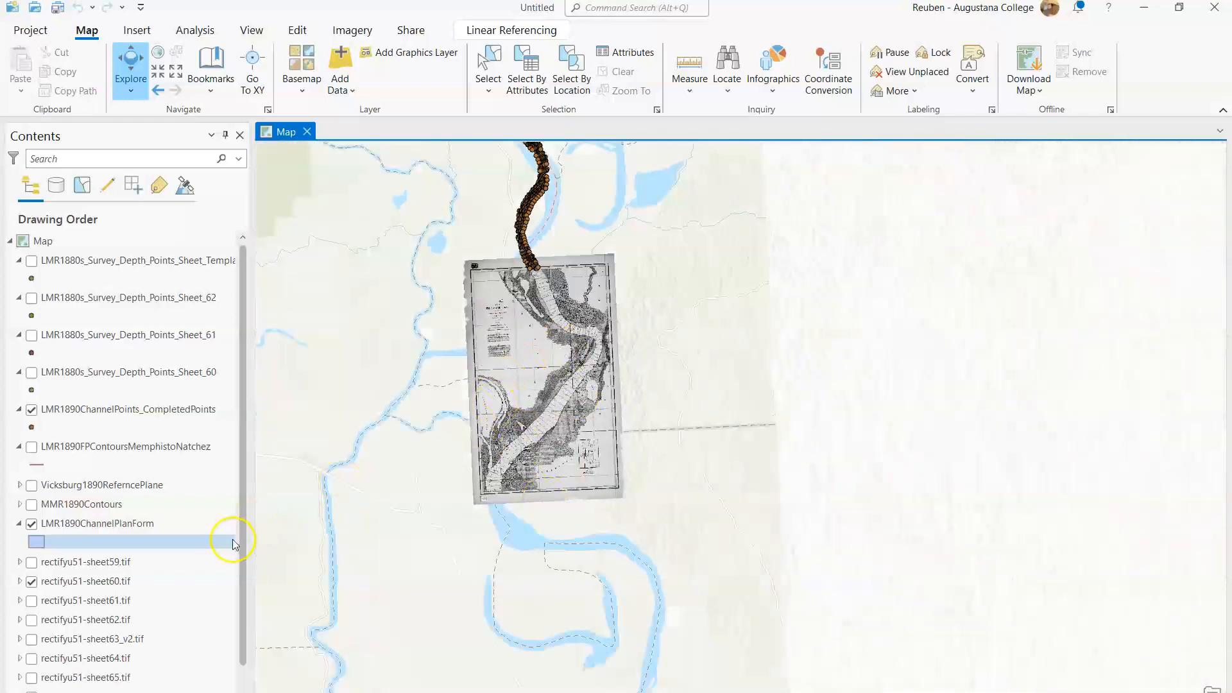
{"action": "left_click_drag", "start_coordinate": [241, 506], "coordinate": [238, 573]}
{"action": "left_click", "coordinate": [109, 553]}
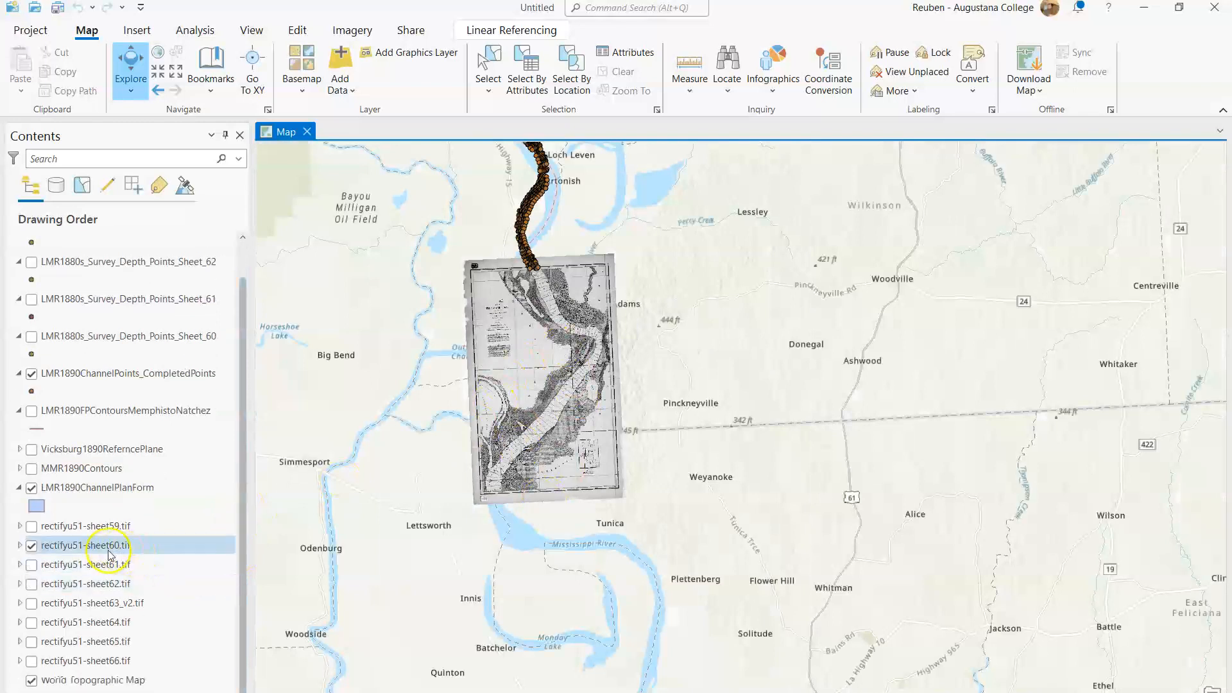
{"action": "left_click", "coordinate": [83, 532]}
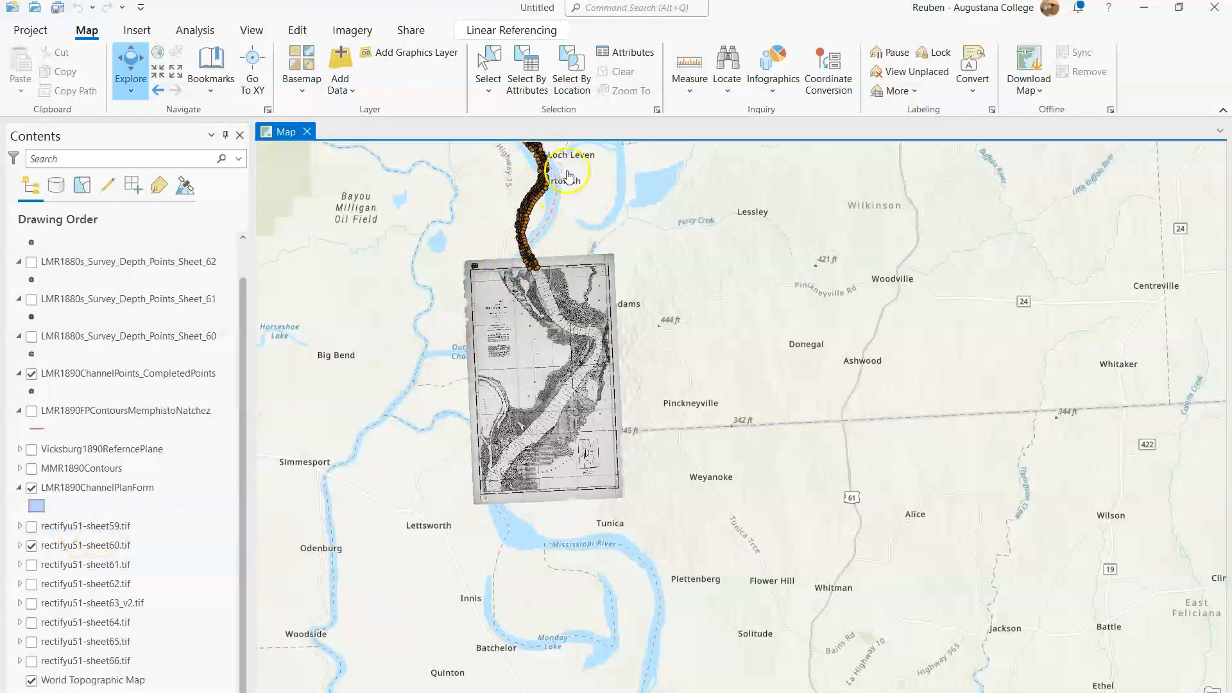
- Temporarily display the rectifyu51-sheet59.tif raster to compare its coverage with the completed depth points, and hide it again
{"action": "left_click", "coordinate": [33, 527]}
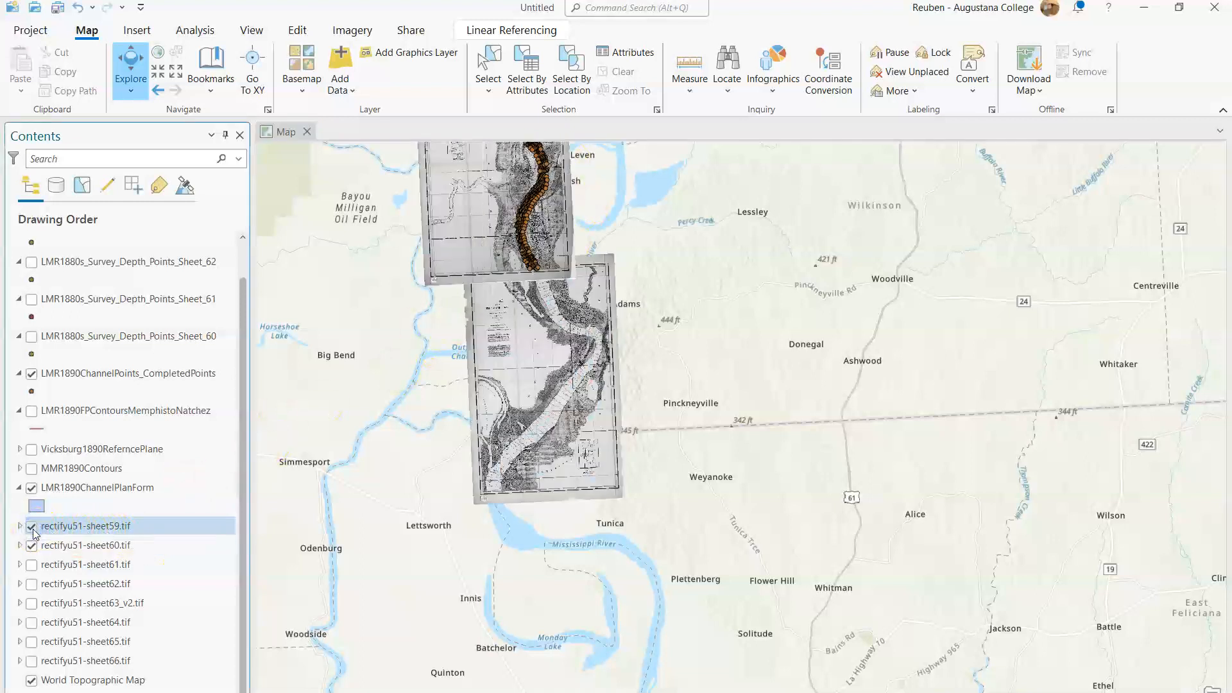
{"action": "left_click", "coordinate": [32, 528]}
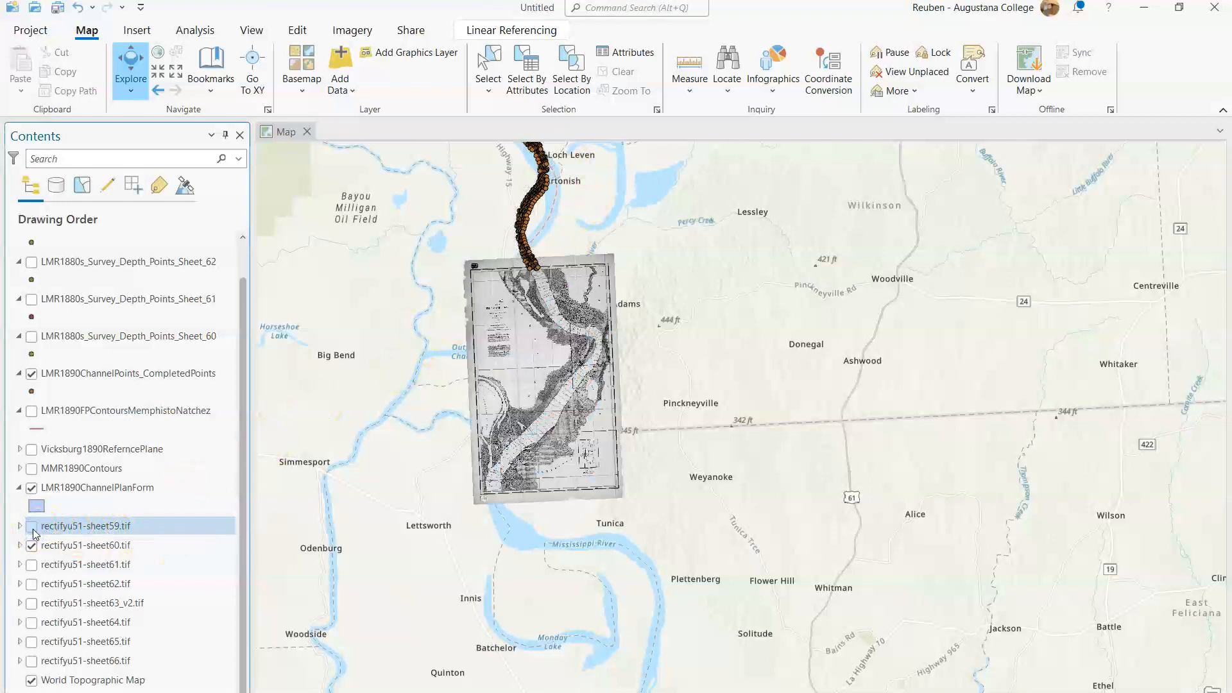
{"action": "left_click", "coordinate": [32, 528]}
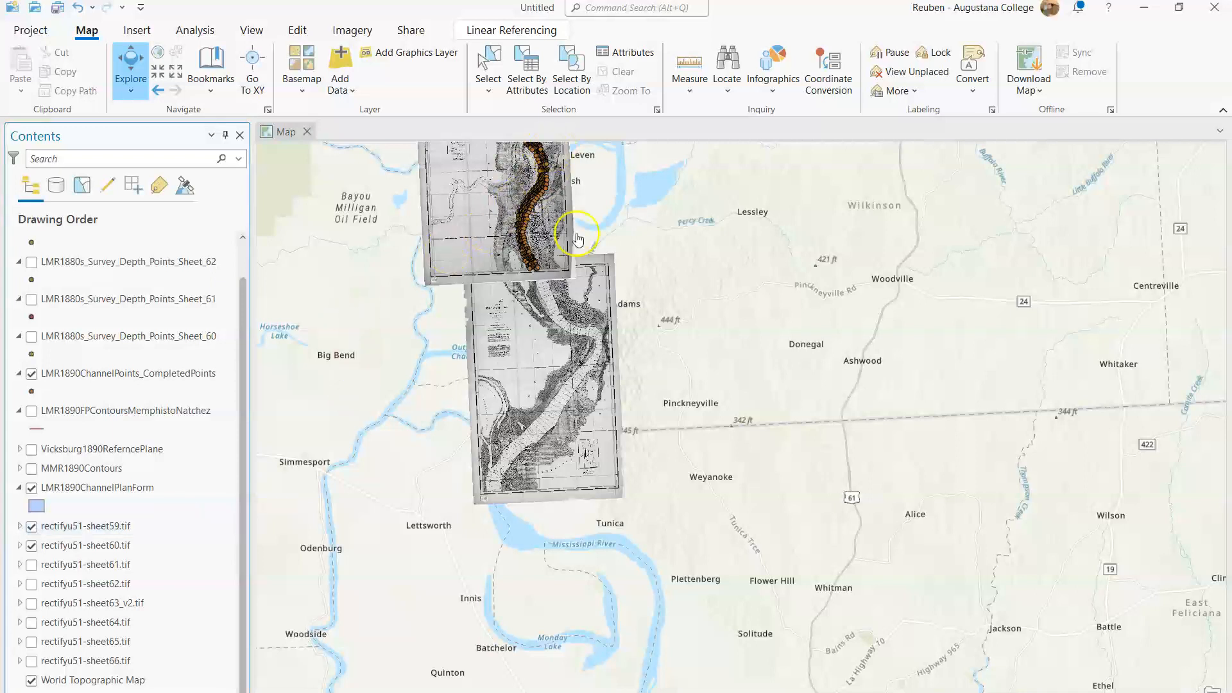
{"action": "left_click", "coordinate": [32, 528]}
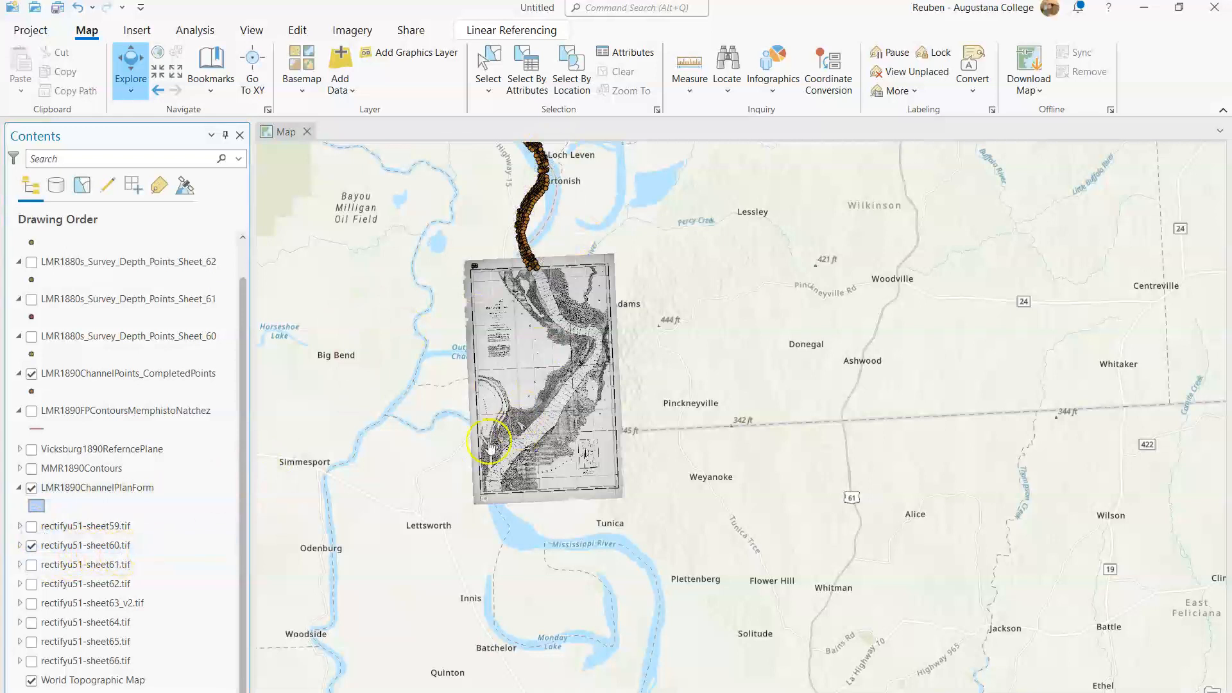
- Temporarily display the sheet 61 and sheet 62 rasters to review the downstream river coverage, and hide both again
{"action": "left_click", "coordinate": [34, 566]}
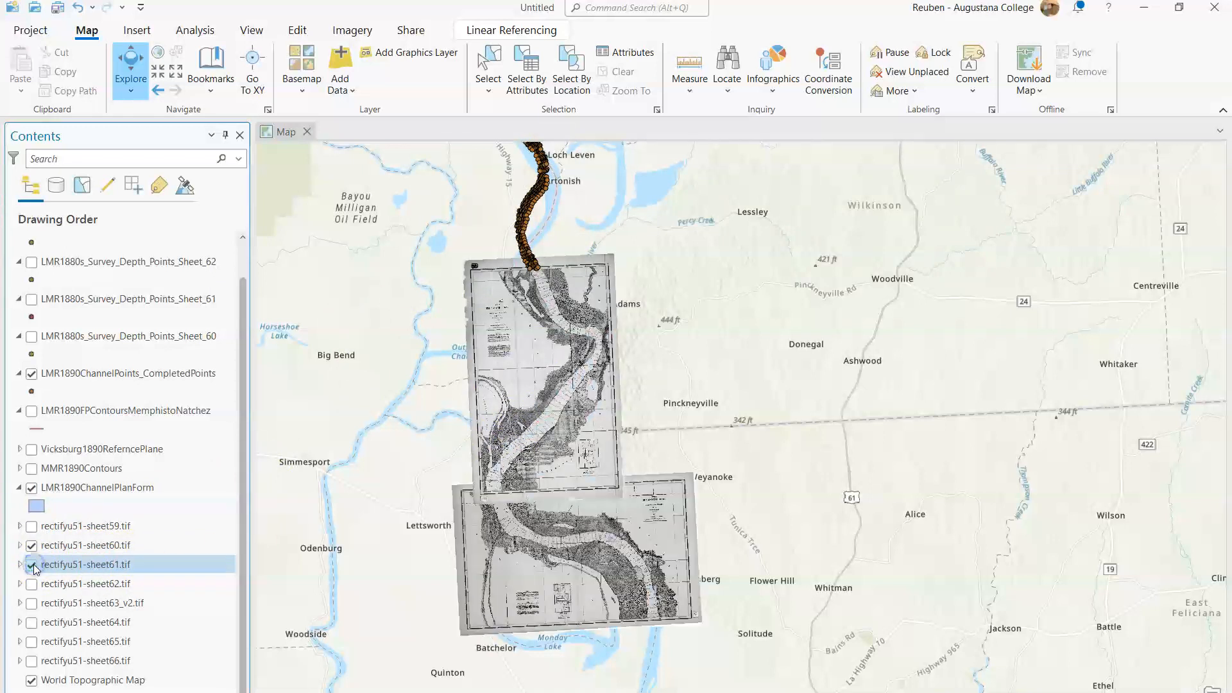
{"action": "left_click", "coordinate": [32, 585]}
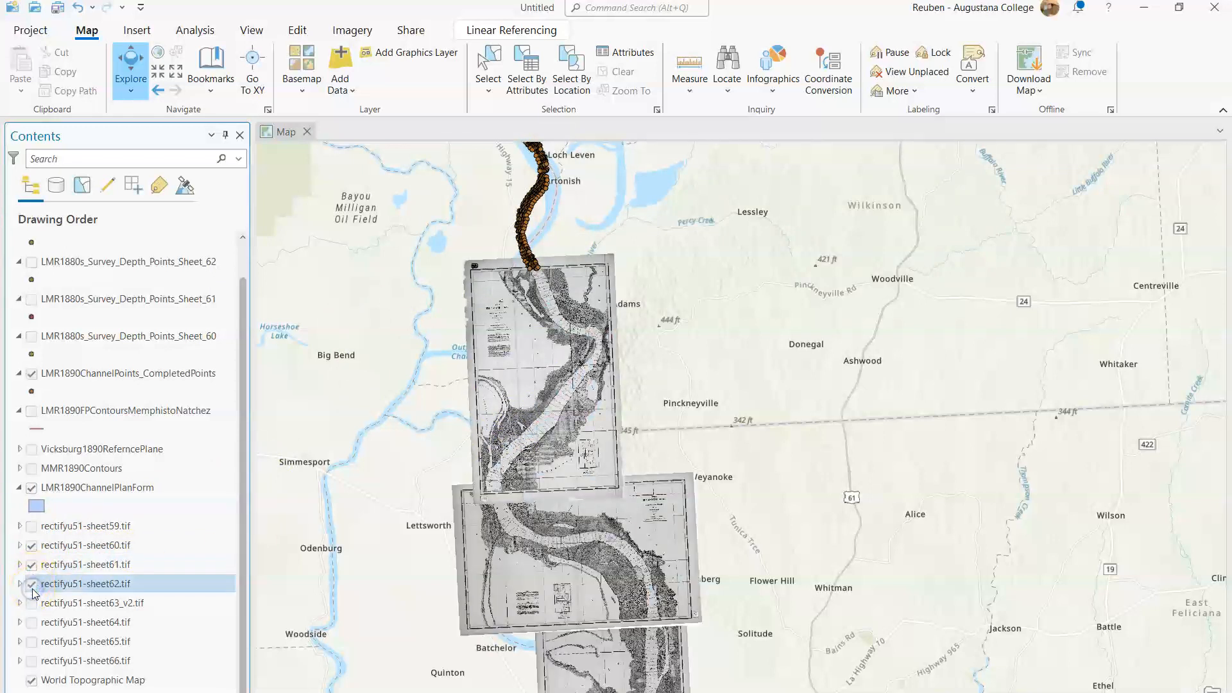
{"action": "scroll", "coordinate": [636, 525], "scroll_direction": "down", "scroll_amount": 5}
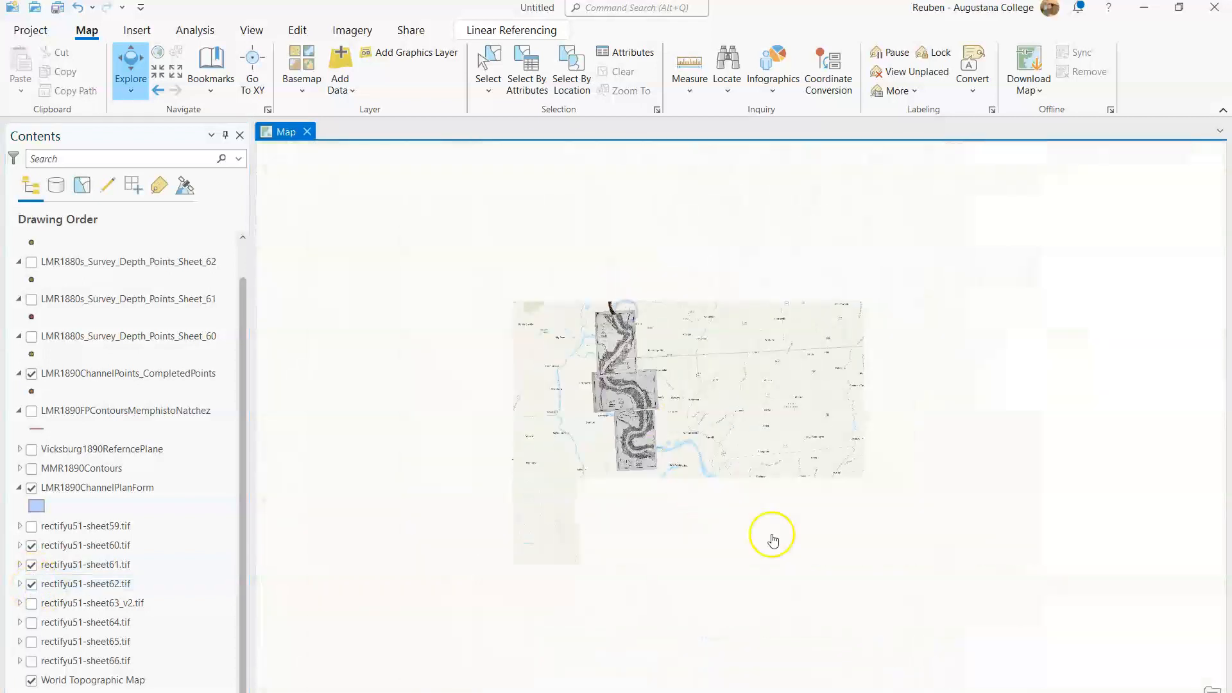
{"action": "left_click_drag", "start_coordinate": [762, 565], "coordinate": [715, 495]}
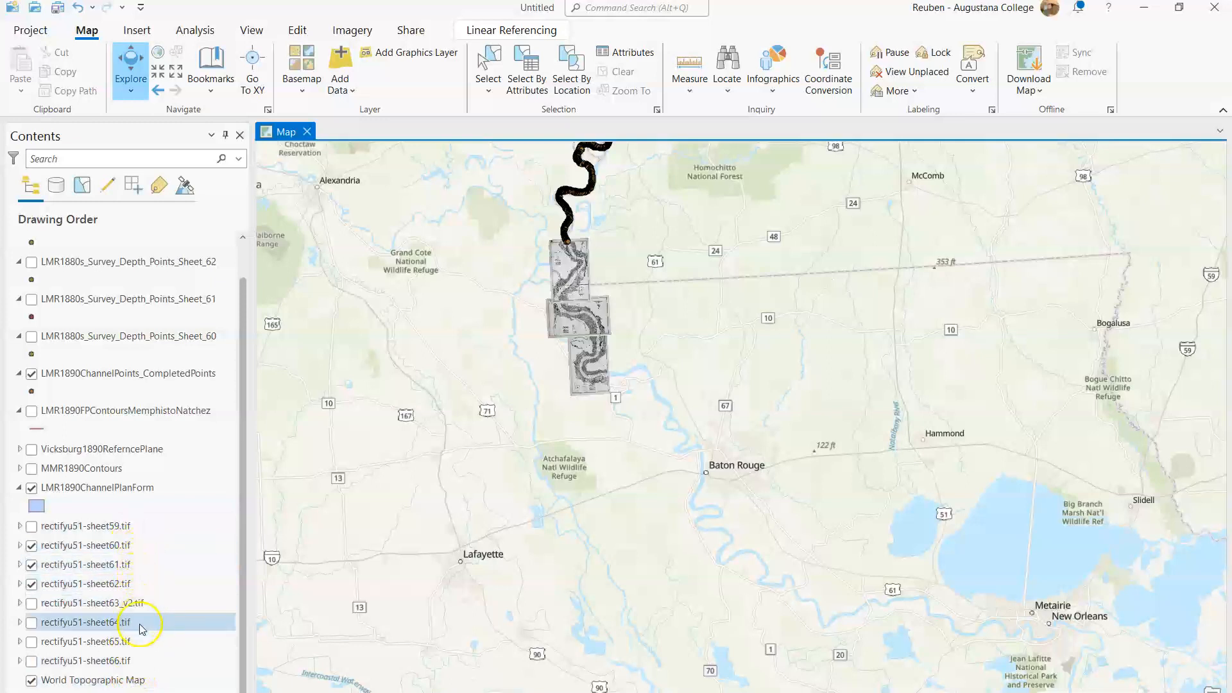
{"action": "left_click", "coordinate": [31, 583]}
{"action": "left_click", "coordinate": [31, 564]}
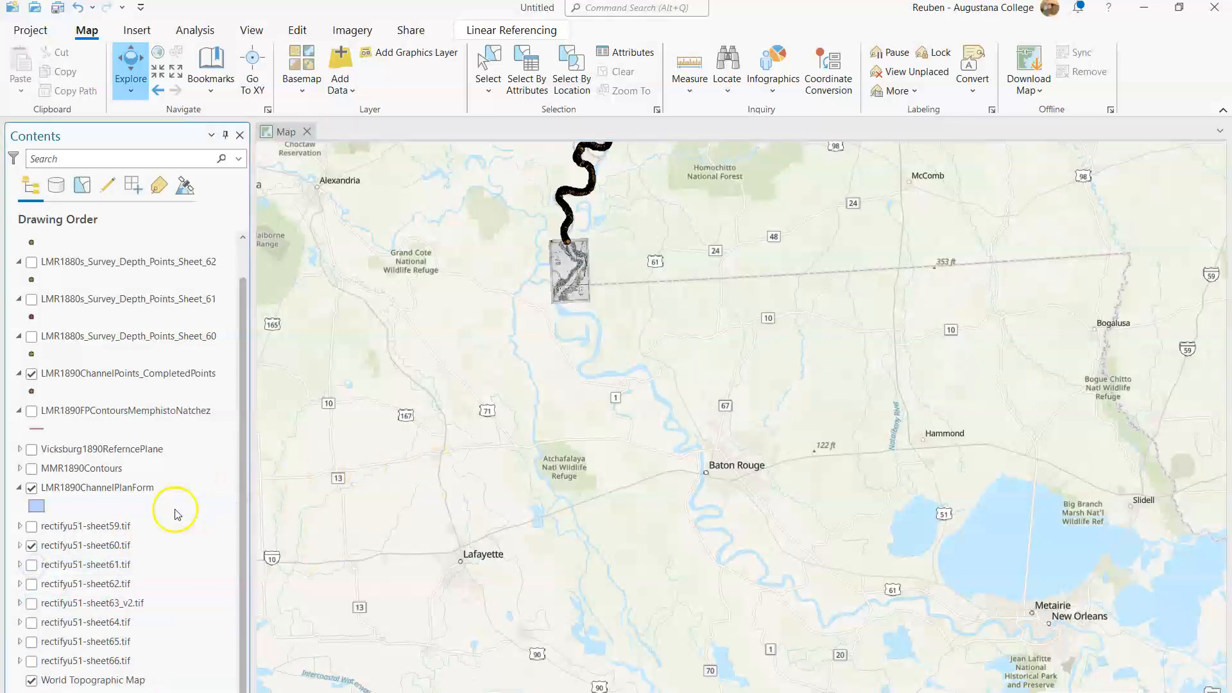
{"action": "scroll", "coordinate": [578, 286], "scroll_direction": "up", "scroll_amount": 4}
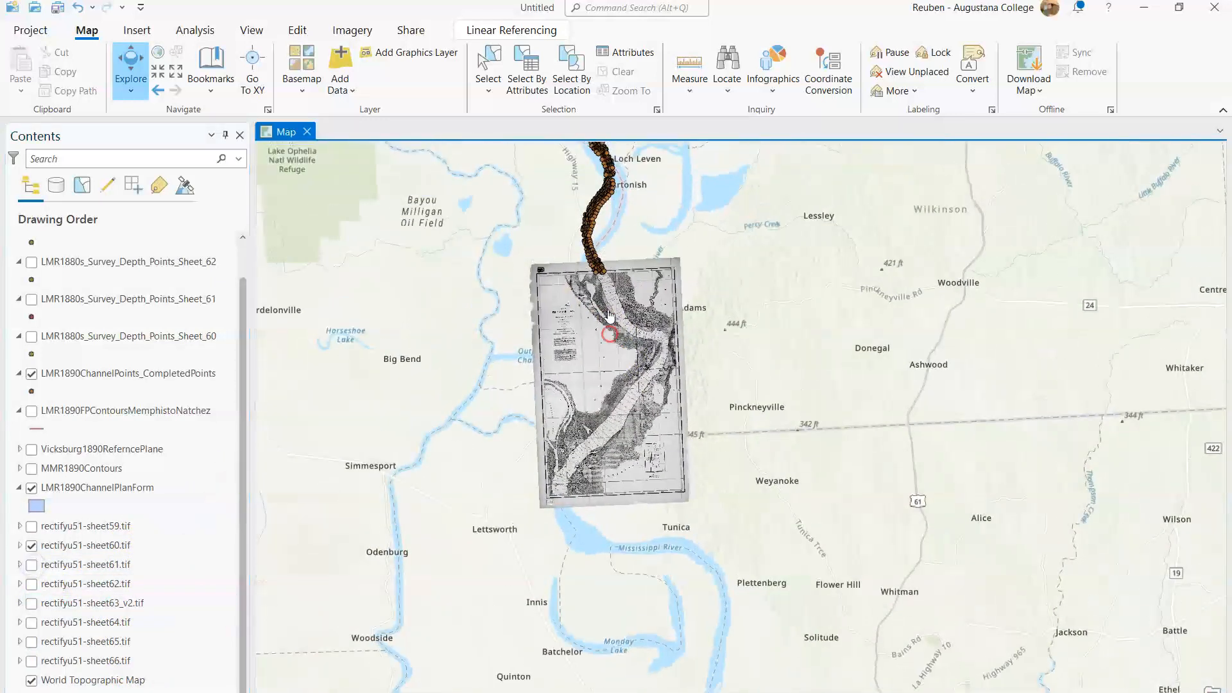
{"action": "scroll", "coordinate": [610, 316], "scroll_direction": "up", "scroll_amount": 2}
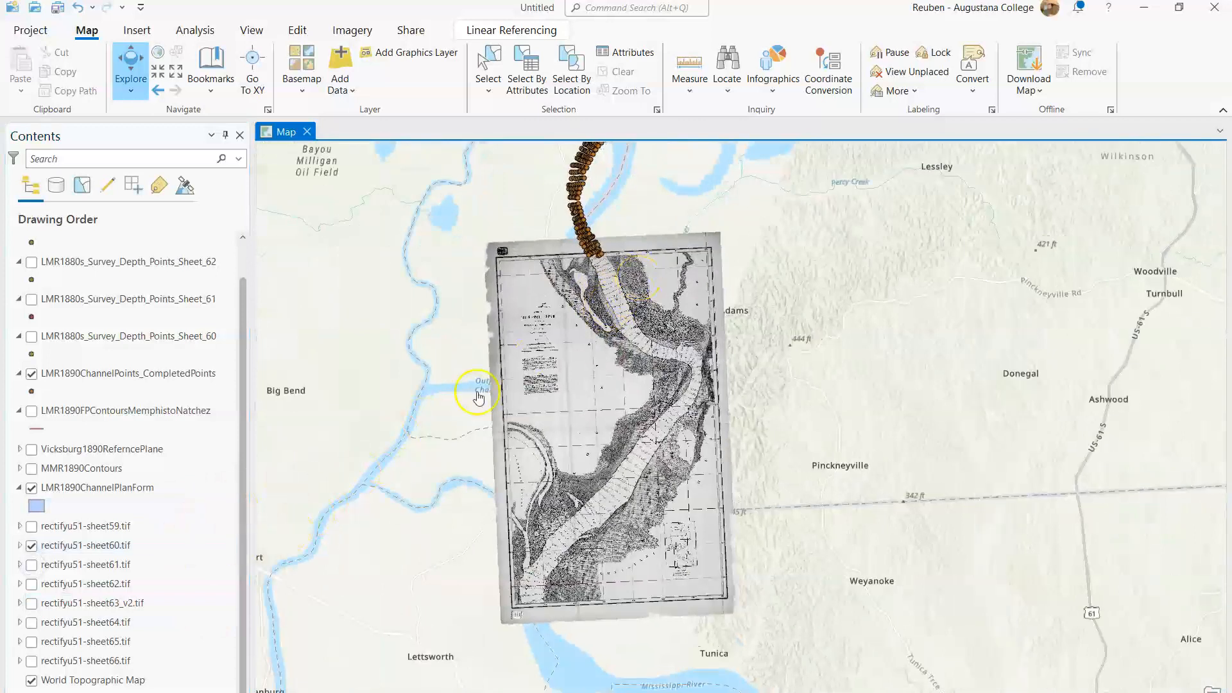
{"action": "left_click", "coordinate": [184, 550]}
{"action": "left_click", "coordinate": [171, 564]}
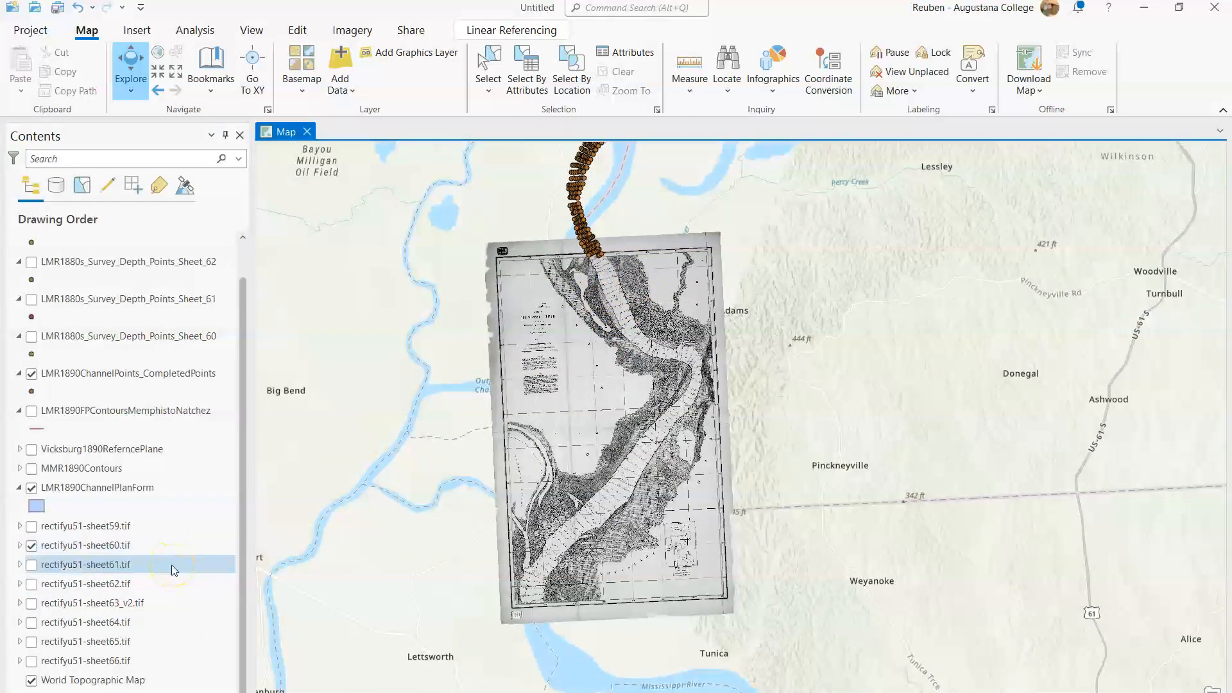
{"action": "left_click", "coordinate": [203, 534]}
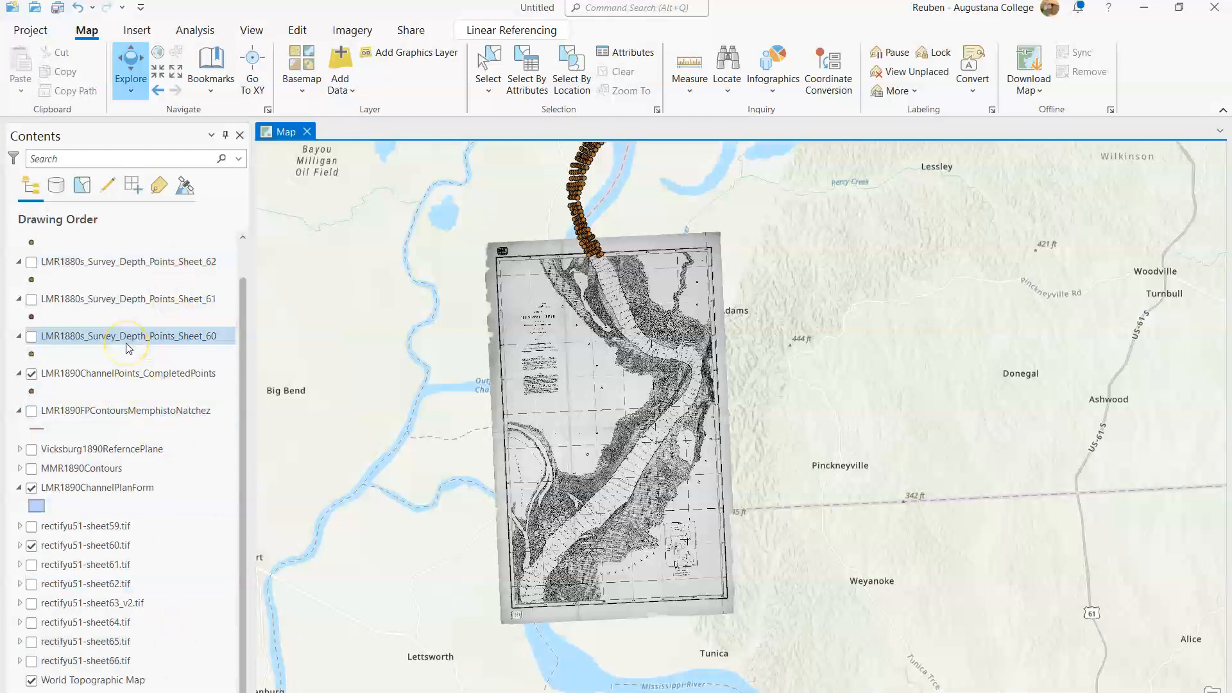
- Collapse the legends of the Sheet_Template, Sheet_62, Sheet_61 and CompletedPoints layers, and select the LMR1880s_Survey_Depth_Points_Sheet_60 layer
{"action": "left_click", "coordinate": [20, 300]}
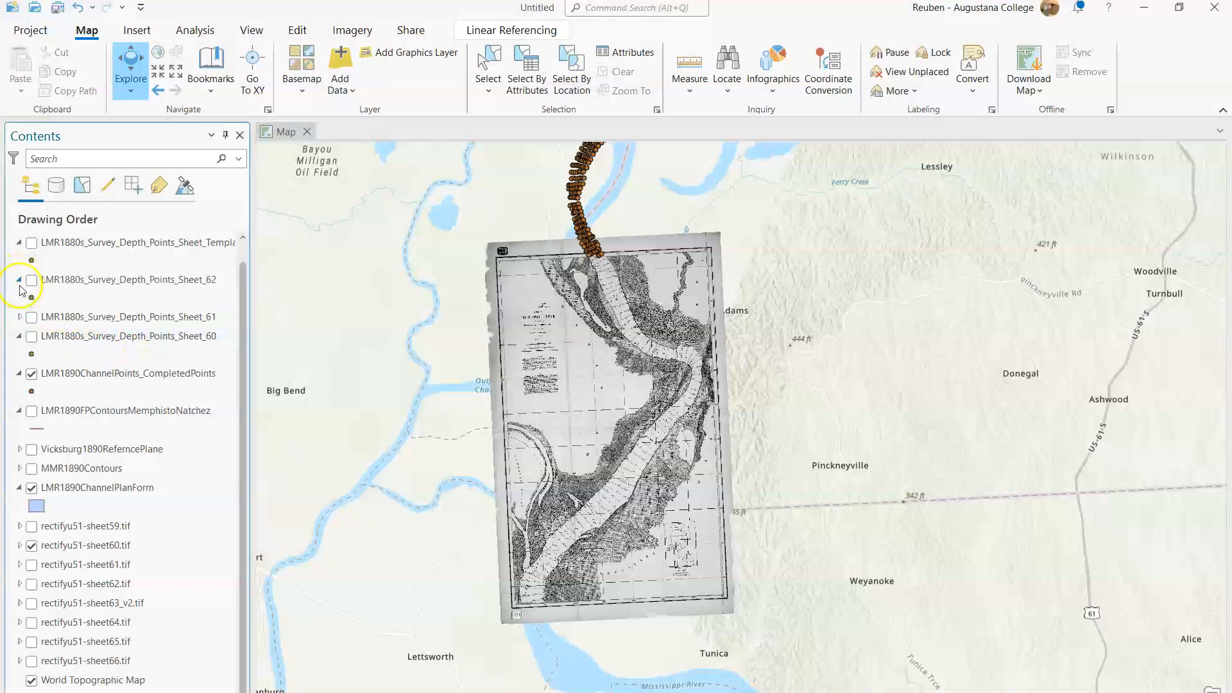
{"action": "left_click", "coordinate": [22, 244]}
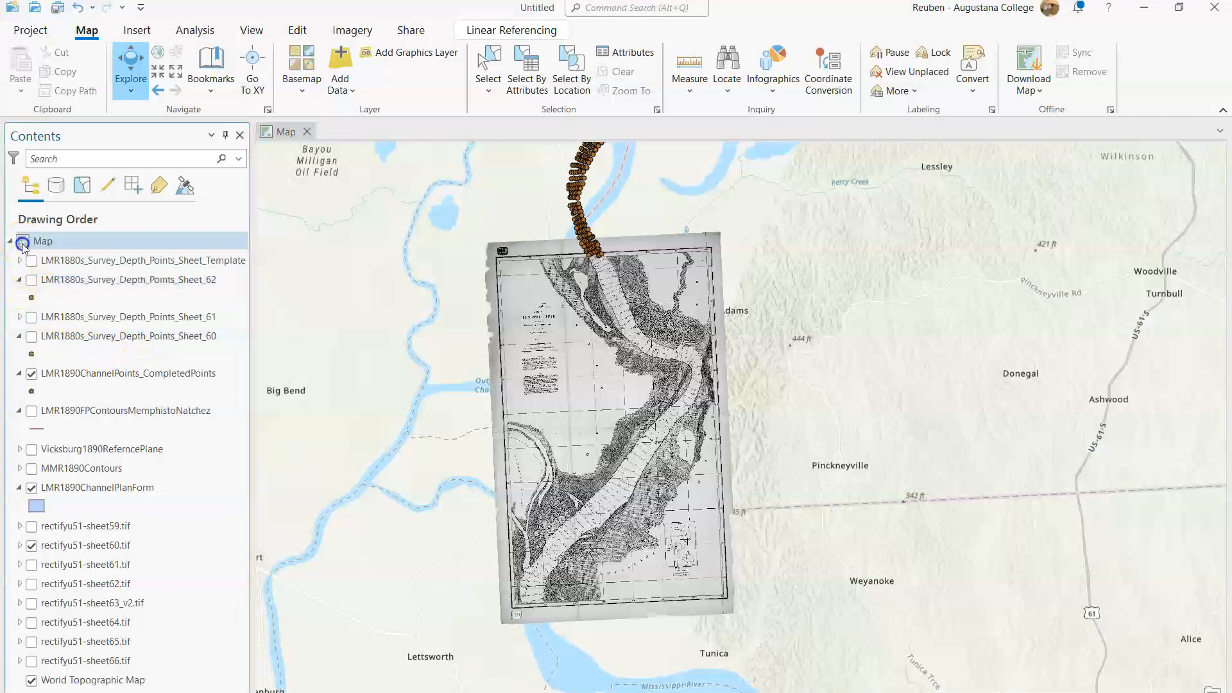
{"action": "left_click", "coordinate": [20, 281]}
{"action": "left_click", "coordinate": [70, 321]}
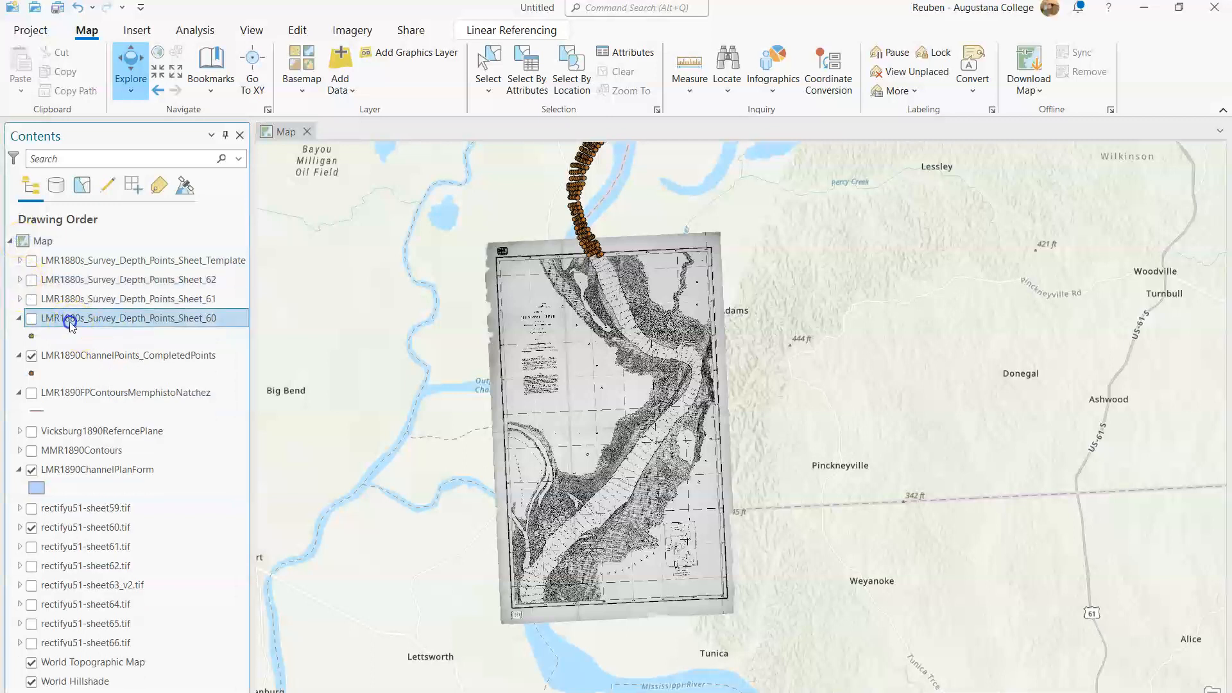
{"action": "left_click", "coordinate": [20, 356]}
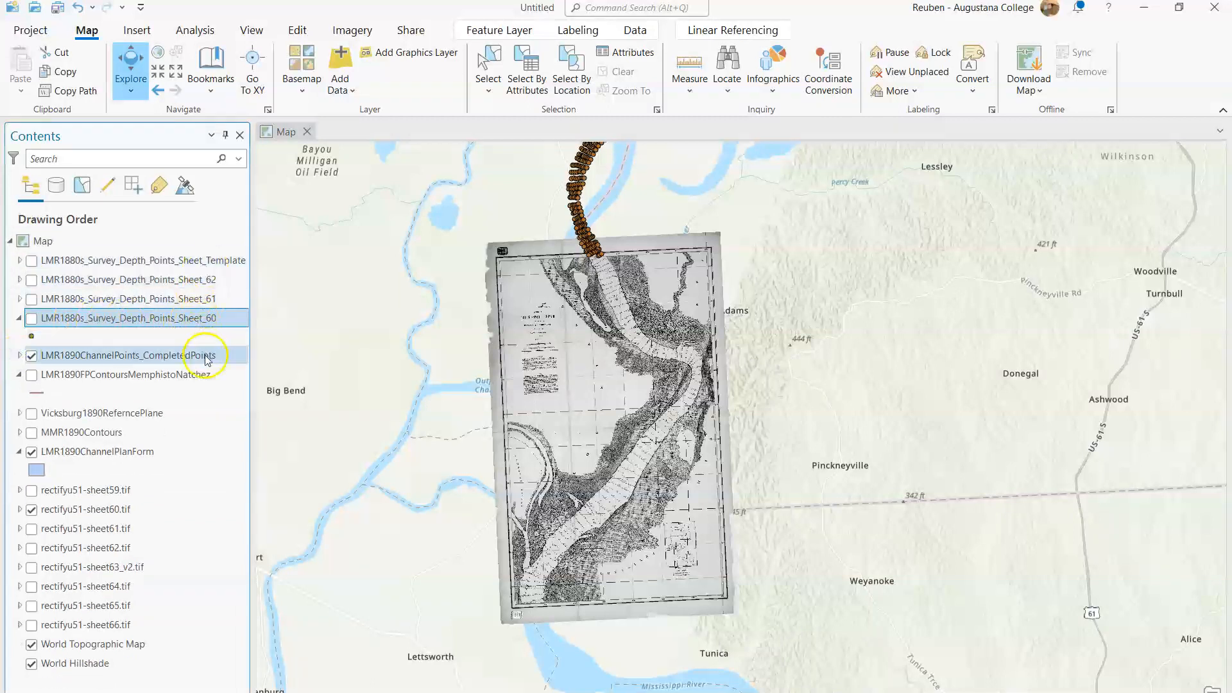
- Examine the printed depth soundings and survey date at the northern end of sheet 60, near Black Hawk Pt. Ldg
{"action": "scroll", "coordinate": [566, 292], "scroll_direction": "up", "scroll_amount": 5}
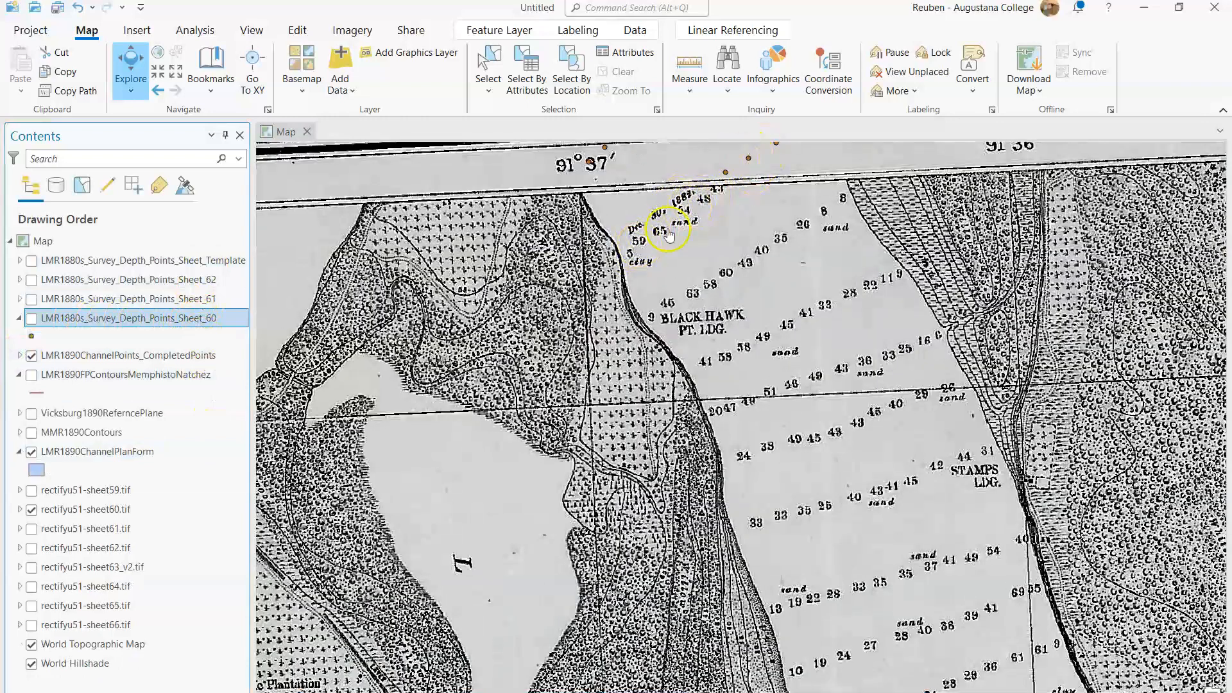
{"action": "left_click_drag", "start_coordinate": [650, 244], "coordinate": [580, 275]}
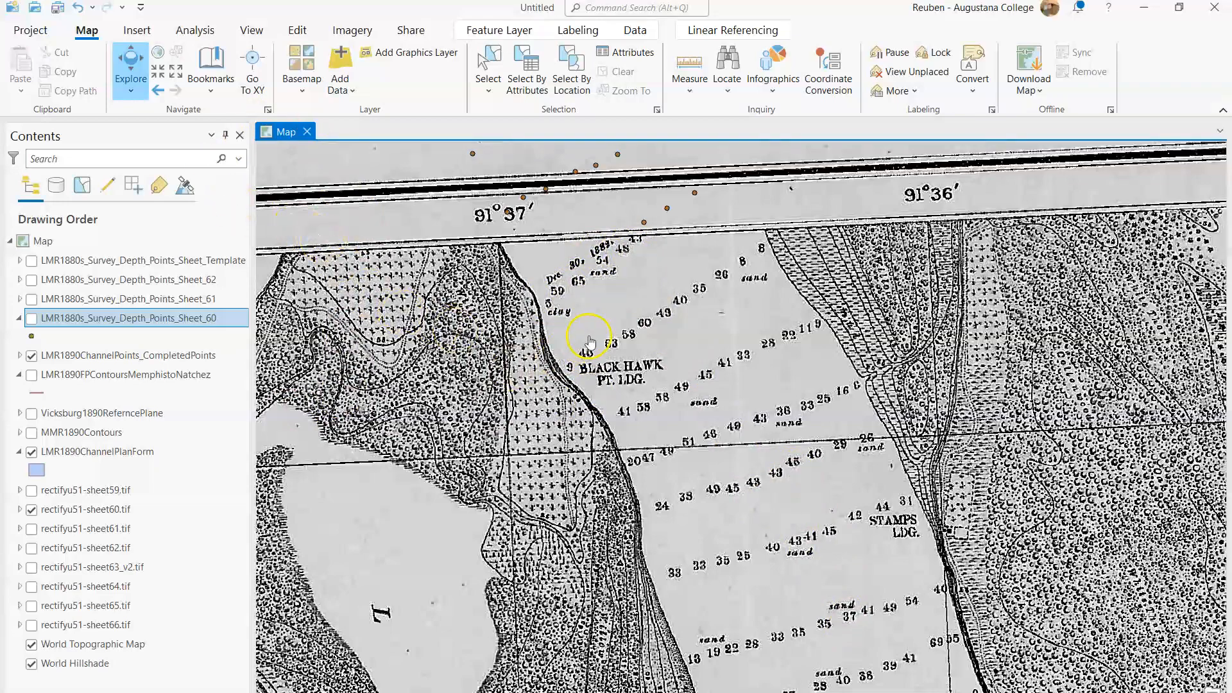
{"action": "left_click_drag", "start_coordinate": [585, 345], "coordinate": [627, 349]}
{"action": "scroll", "coordinate": [627, 350], "scroll_direction": "up", "scroll_amount": 2}
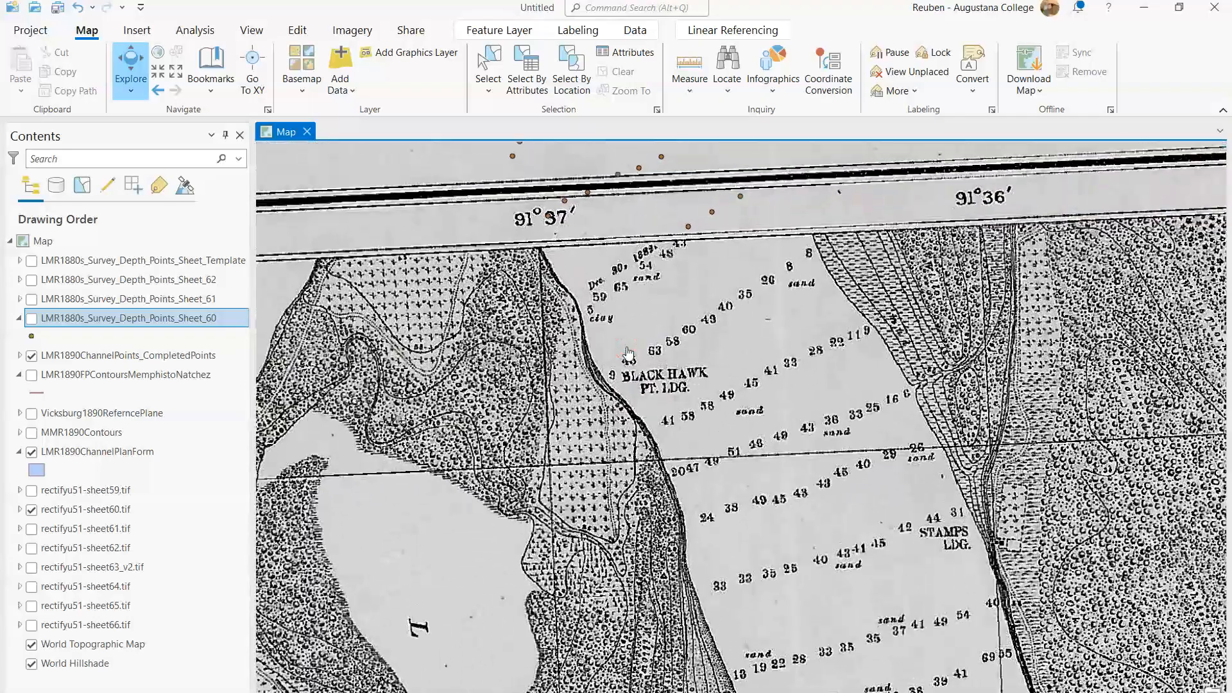
{"action": "scroll", "coordinate": [619, 298], "scroll_direction": "down", "scroll_amount": 2}
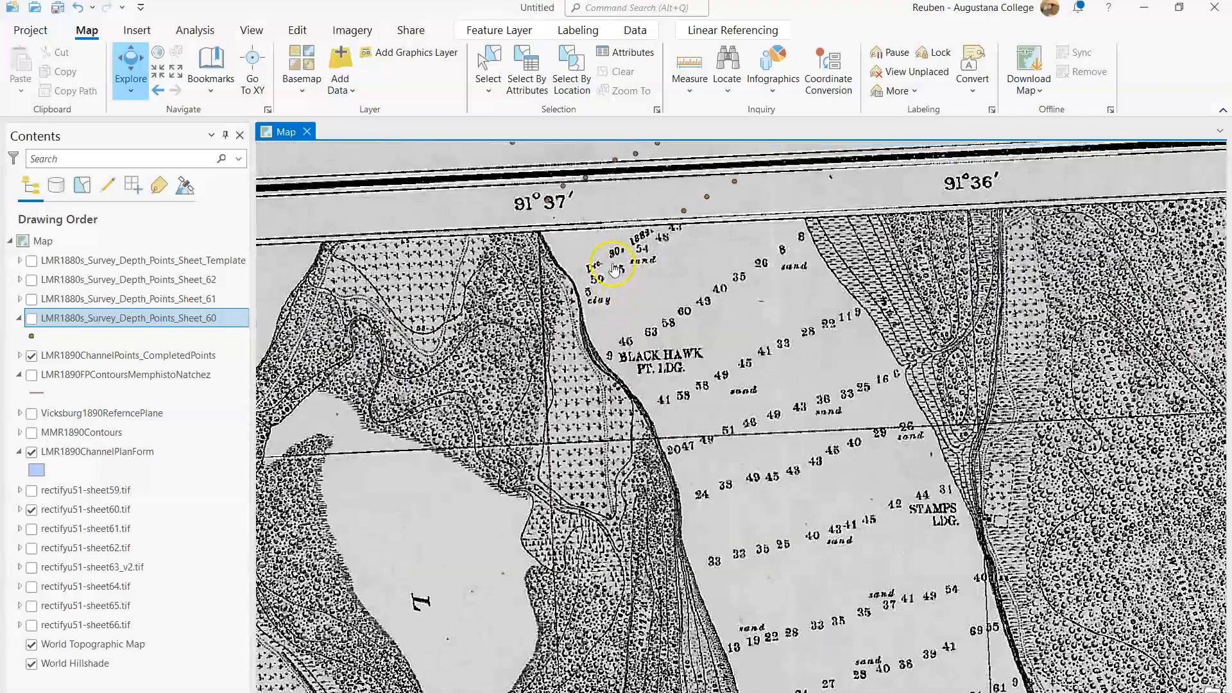
{"action": "left_click_drag", "start_coordinate": [602, 268], "coordinate": [614, 298]}
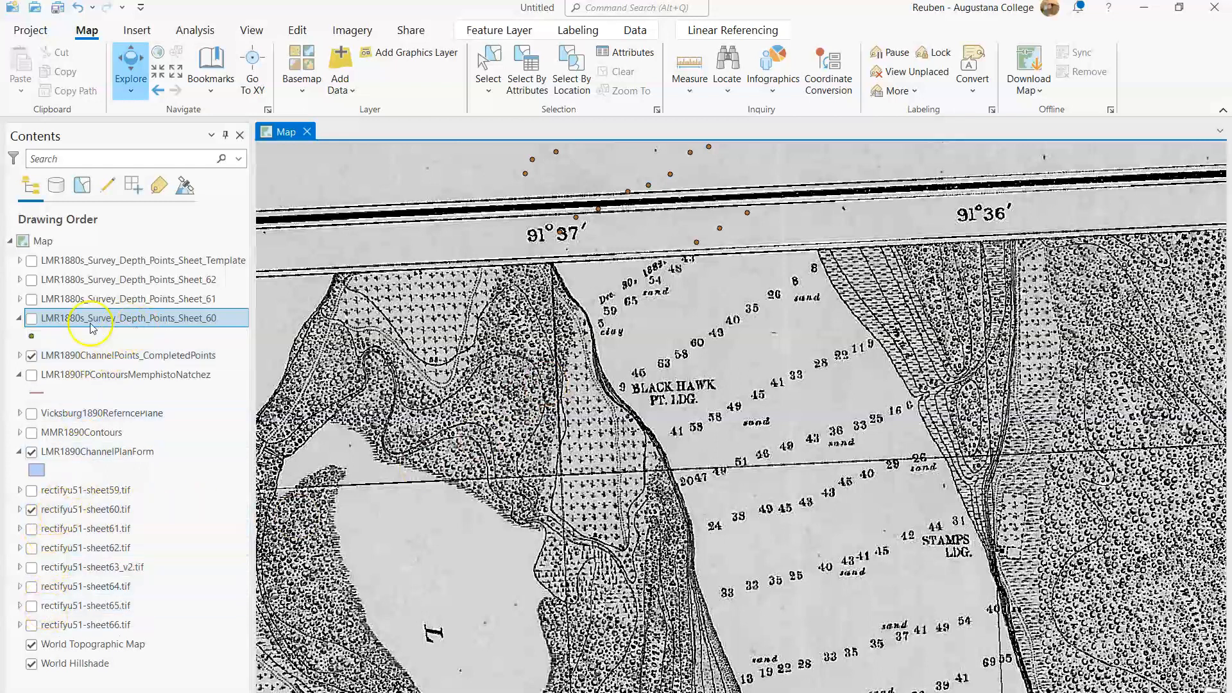
- Hide the LMR1890ChannelPoints_CompletedPoints layer and make the LMR1880s_Survey_Depth_Points_Sheet_60 layer visible
{"action": "left_click", "coordinate": [69, 353]}
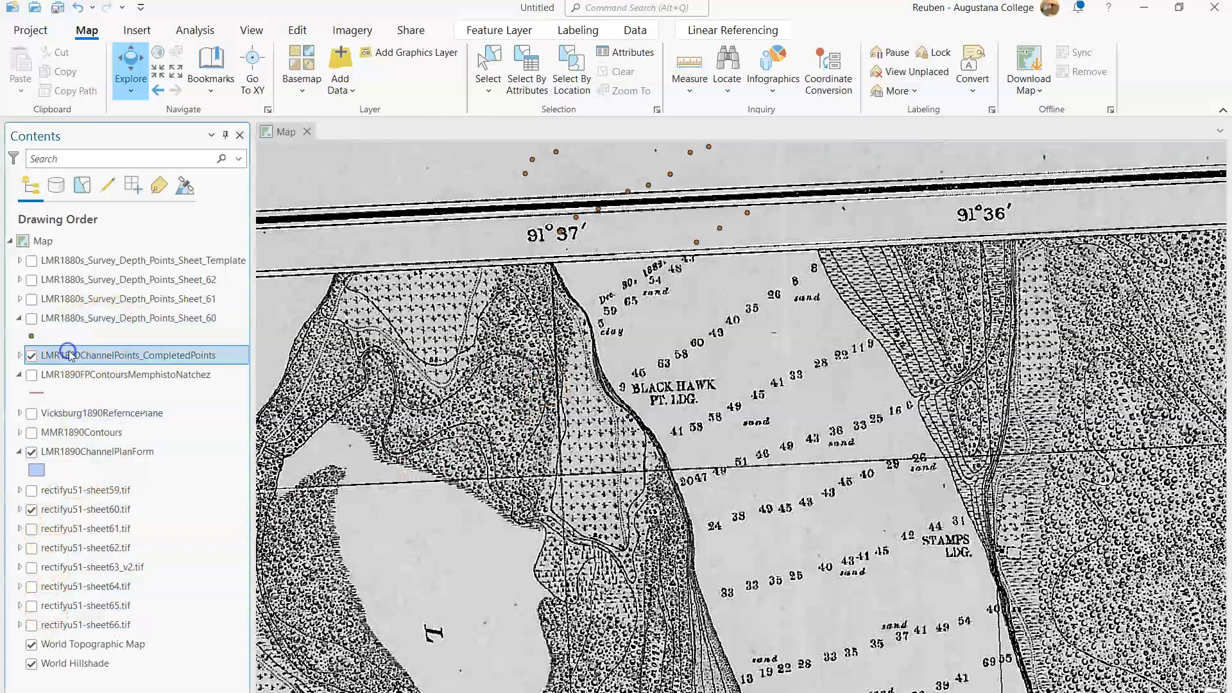
{"action": "left_click", "coordinate": [87, 321]}
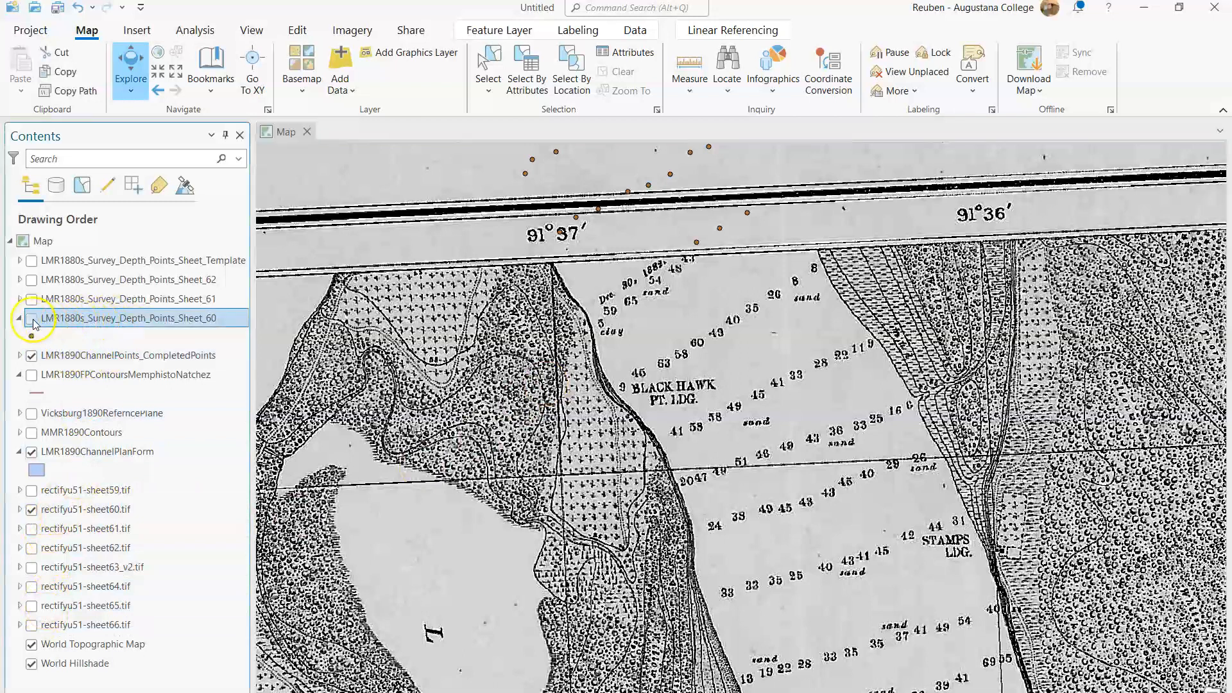
{"action": "left_click", "coordinate": [31, 356]}
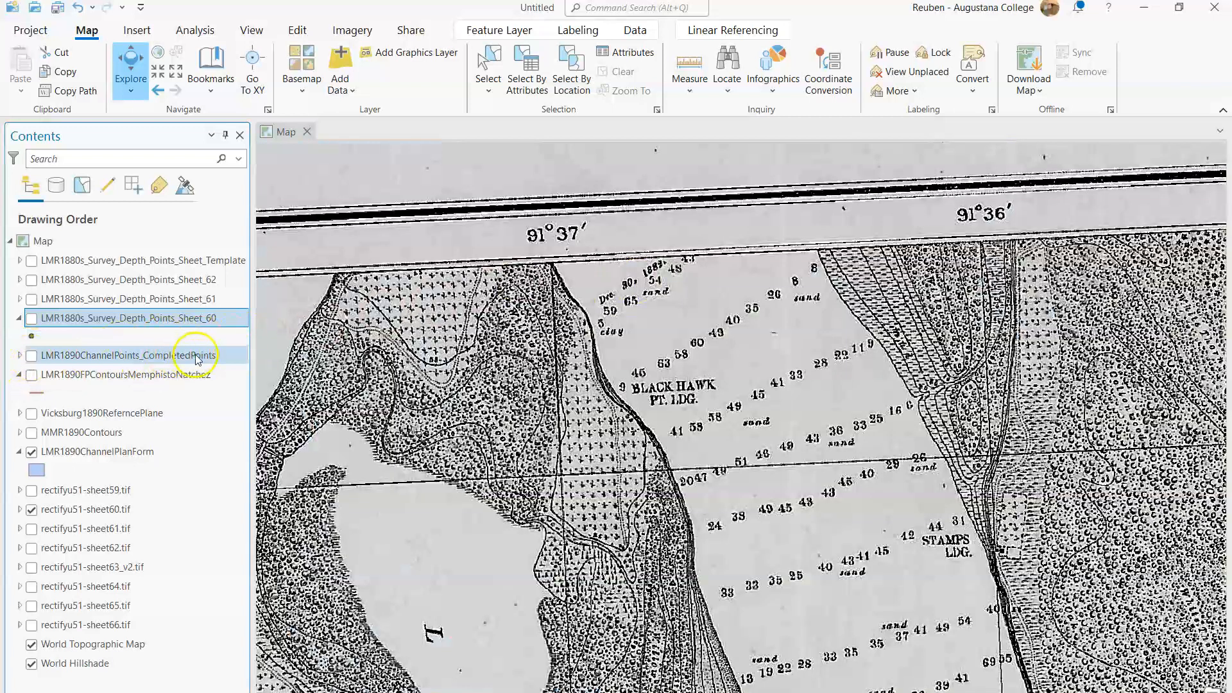
{"action": "left_click", "coordinate": [31, 318]}
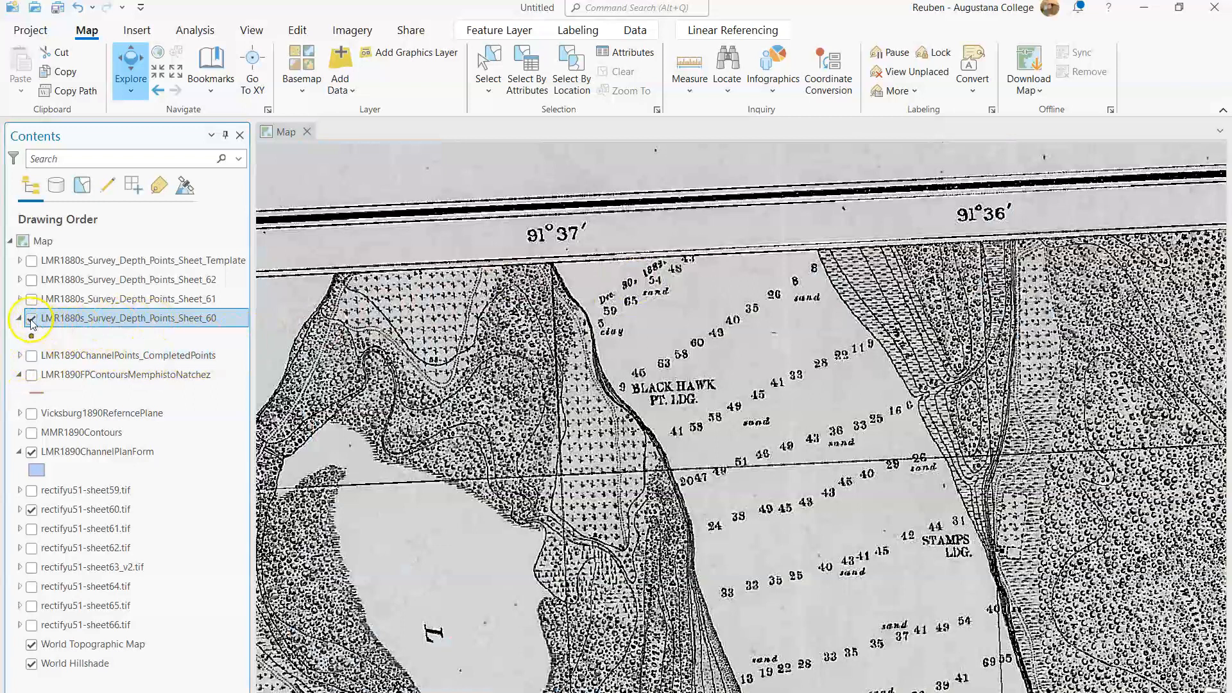
- Start creating features with the point template of the LMR1880s_Survey_Depth_Points_Sheet_60 layer
{"action": "left_click", "coordinate": [297, 31]}
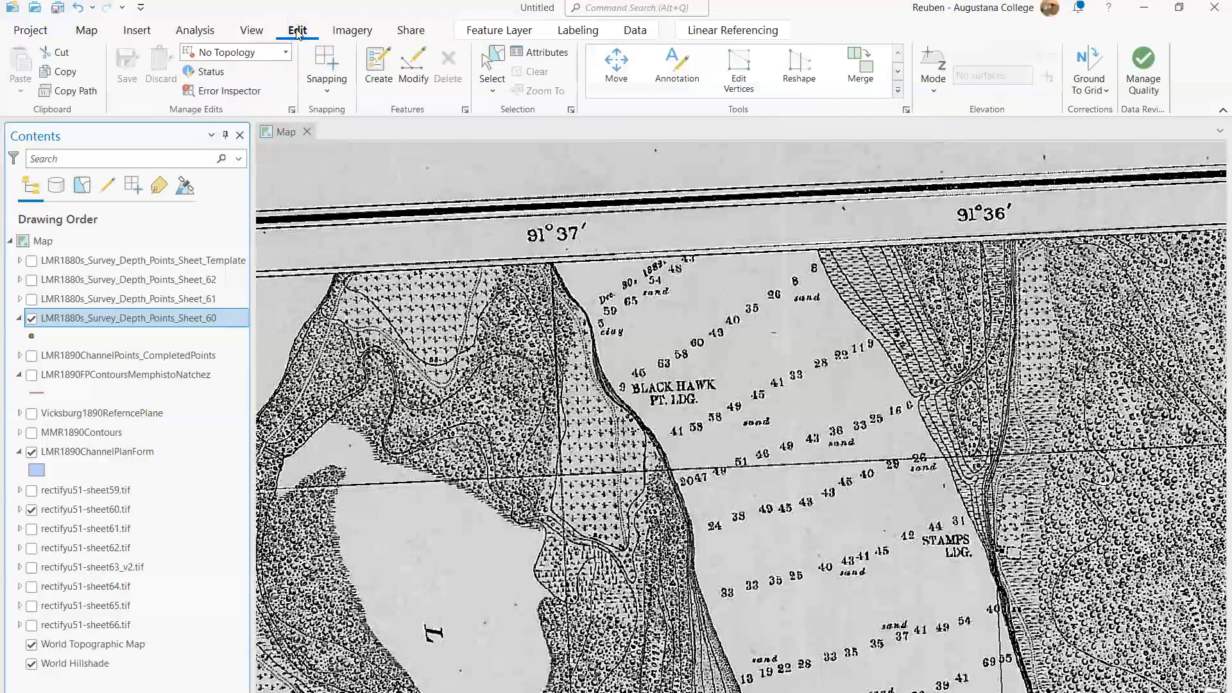
{"action": "left_click", "coordinate": [392, 70]}
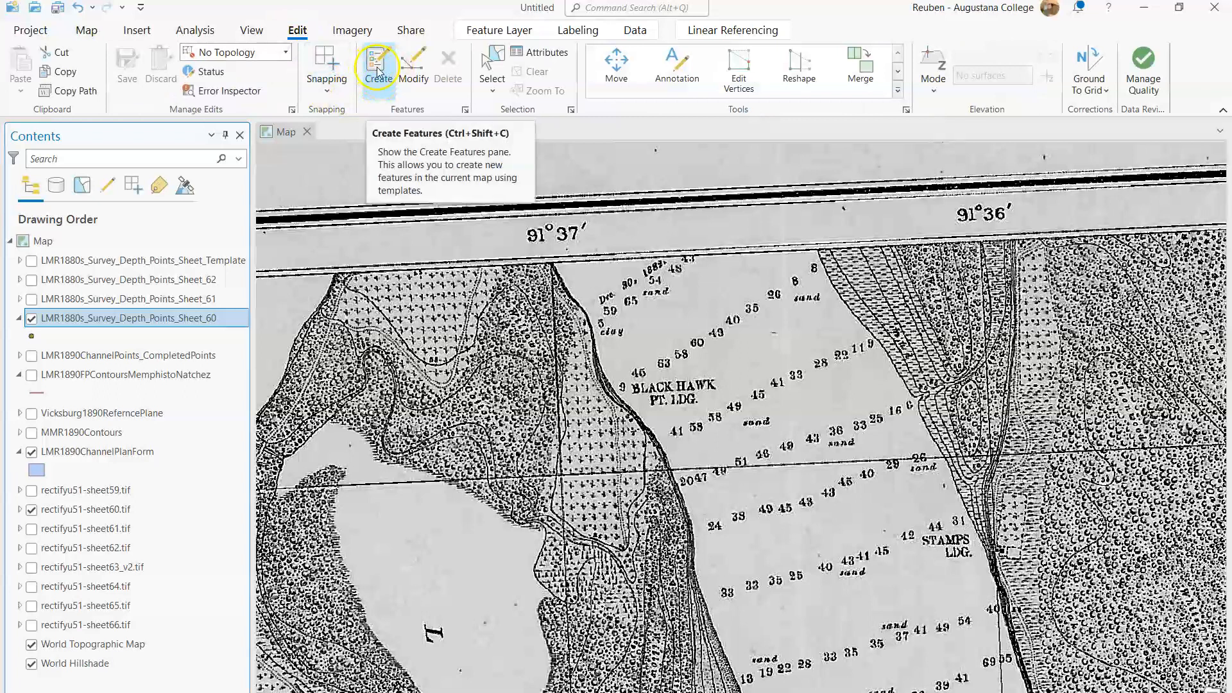
{"action": "left_click", "coordinate": [375, 67]}
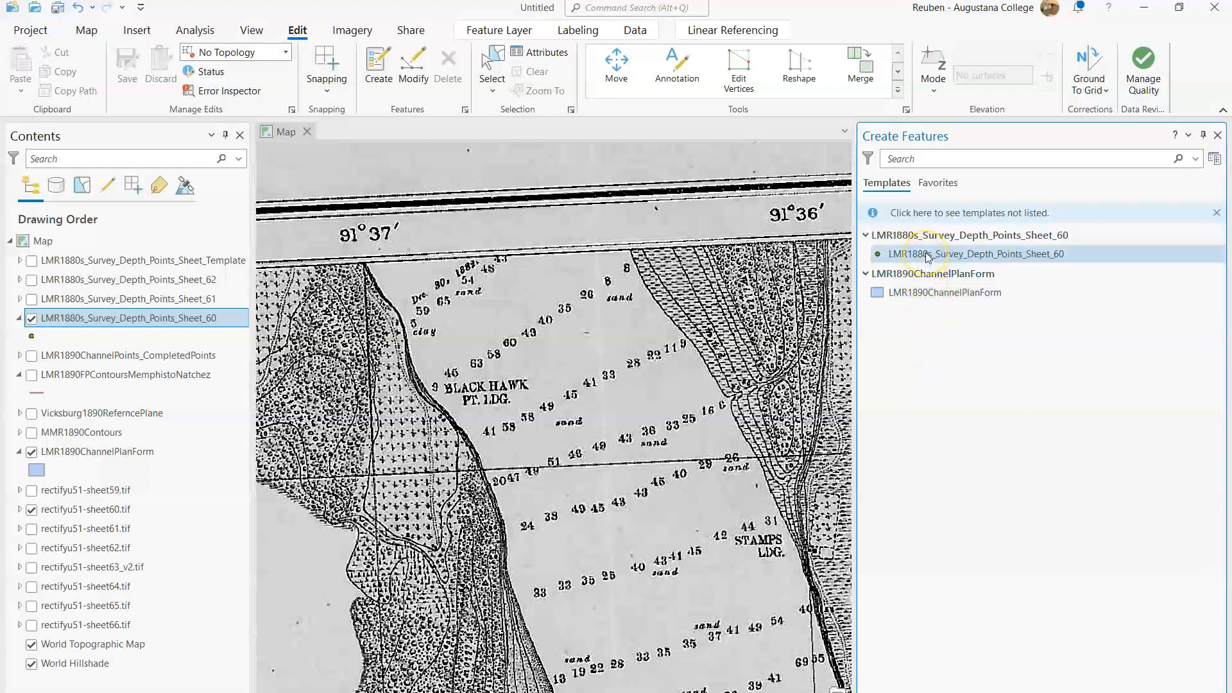
{"action": "left_click", "coordinate": [970, 255]}
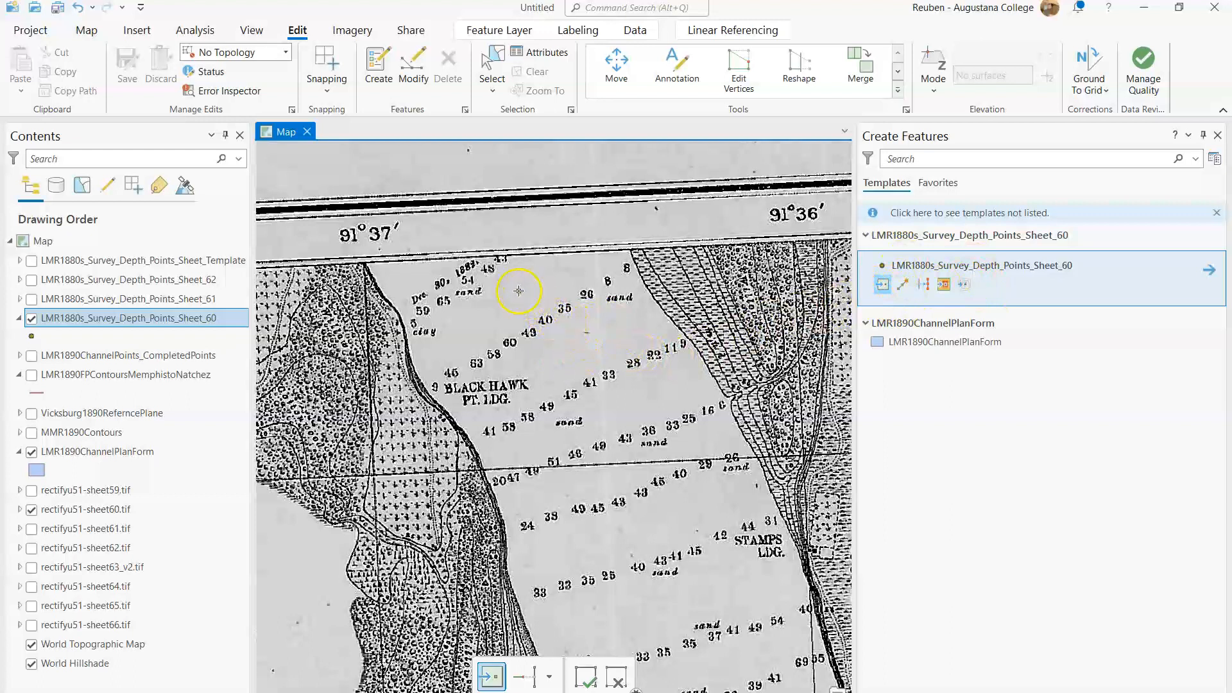
- Place a depth point on the 43 sounding at the northern edge of sheet 60 and open its attributes for editing
{"action": "scroll", "coordinate": [507, 283], "scroll_direction": "up", "scroll_amount": 3}
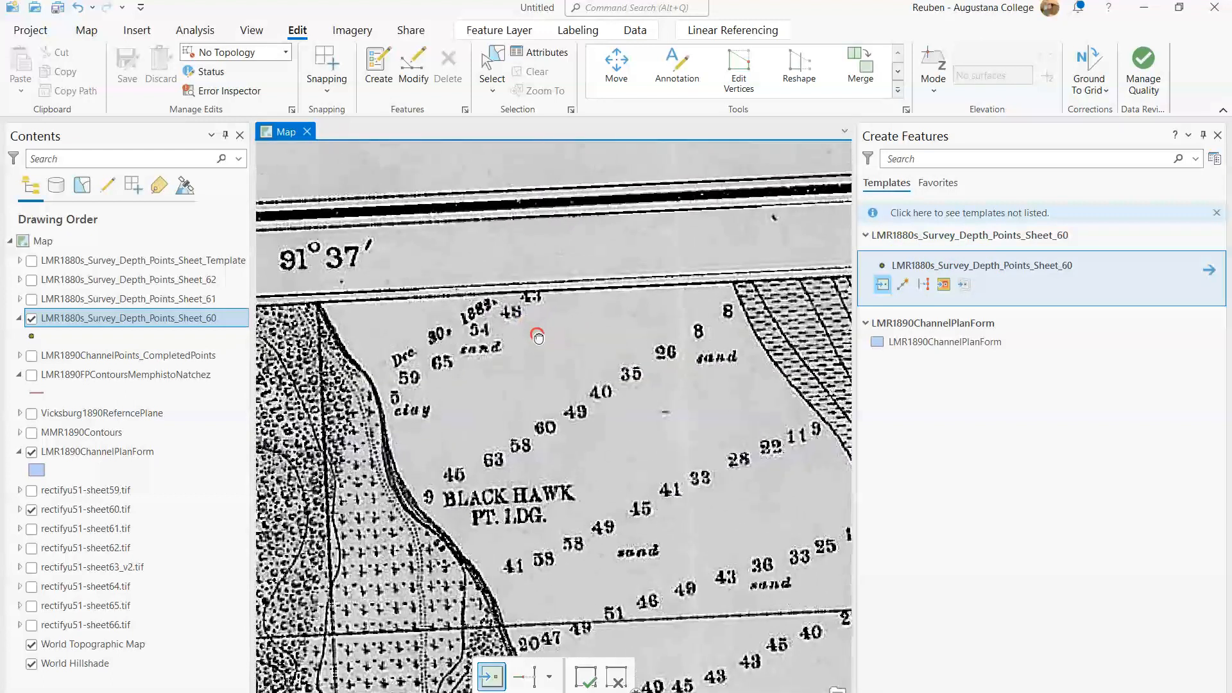
{"action": "left_click", "coordinate": [533, 296]}
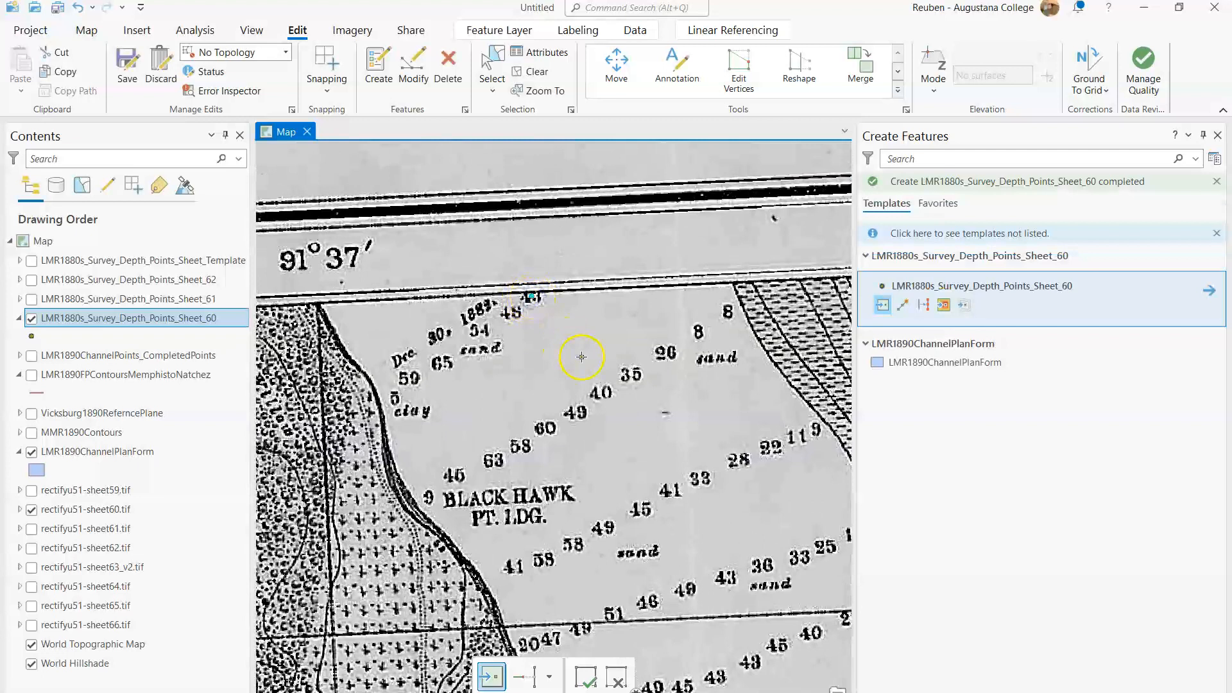
{"action": "left_click", "coordinate": [548, 54]}
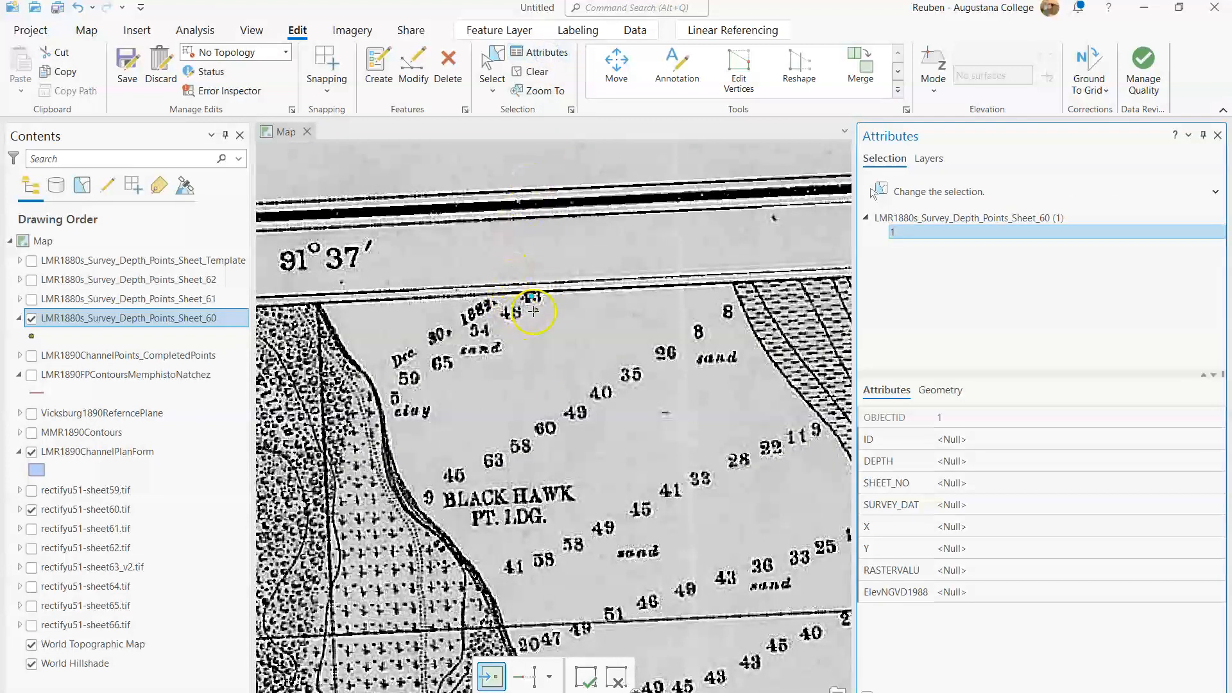
- Set the new point's DEPTH to 43, SHEET_NO to 60 and SURVEY_DAT to 12/30/1882
{"action": "left_click", "coordinate": [973, 465]}
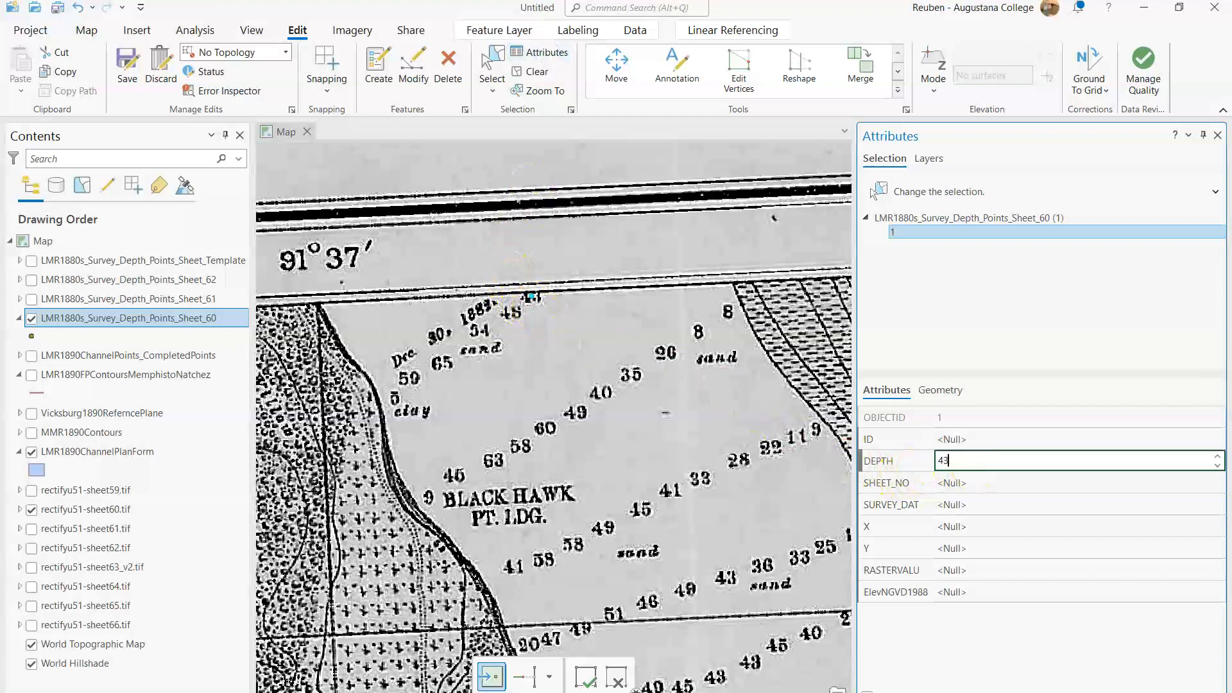
{"action": "type", "text": "43"}
{"action": "left_click", "coordinate": [993, 483]}
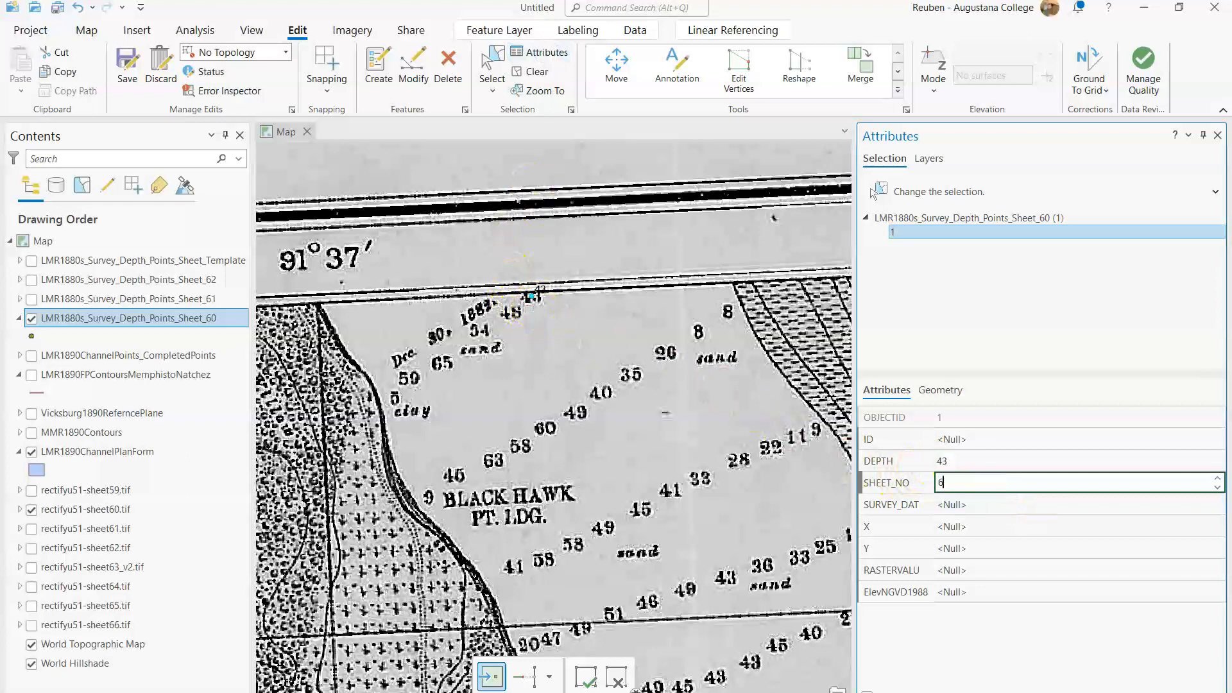
{"action": "type", "text": "60"}
{"action": "left_click", "coordinate": [754, 454]}
{"action": "left_click", "coordinate": [957, 503]}
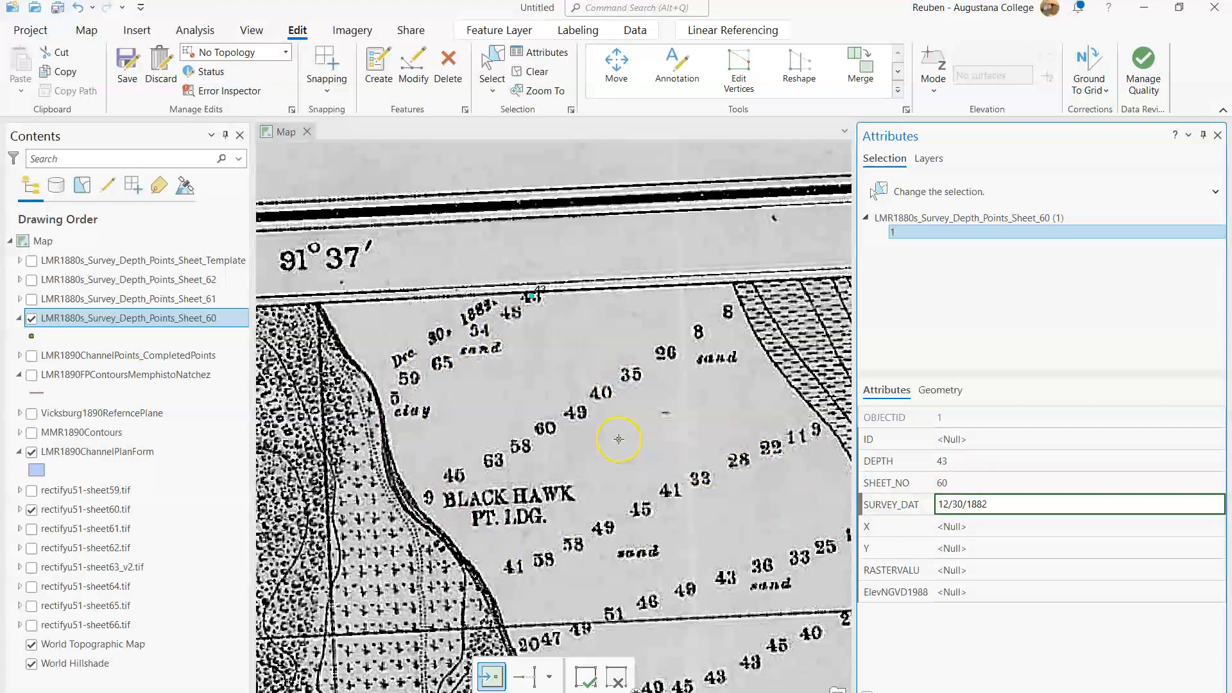
{"action": "key", "text": "Tab"}
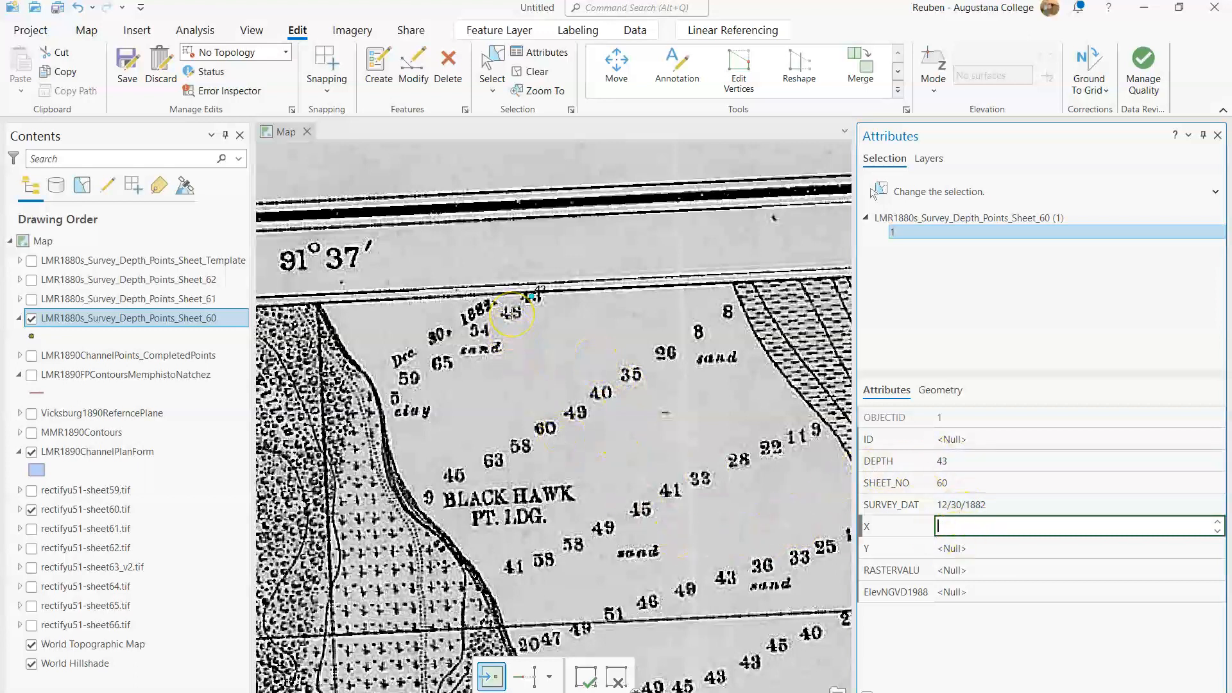
- Add a point on the adjacent 48 sounding with DEPTH 48, SHEET_NO 60 and SURVEY_DAT 12/30/1882
{"action": "left_click", "coordinate": [510, 313]}
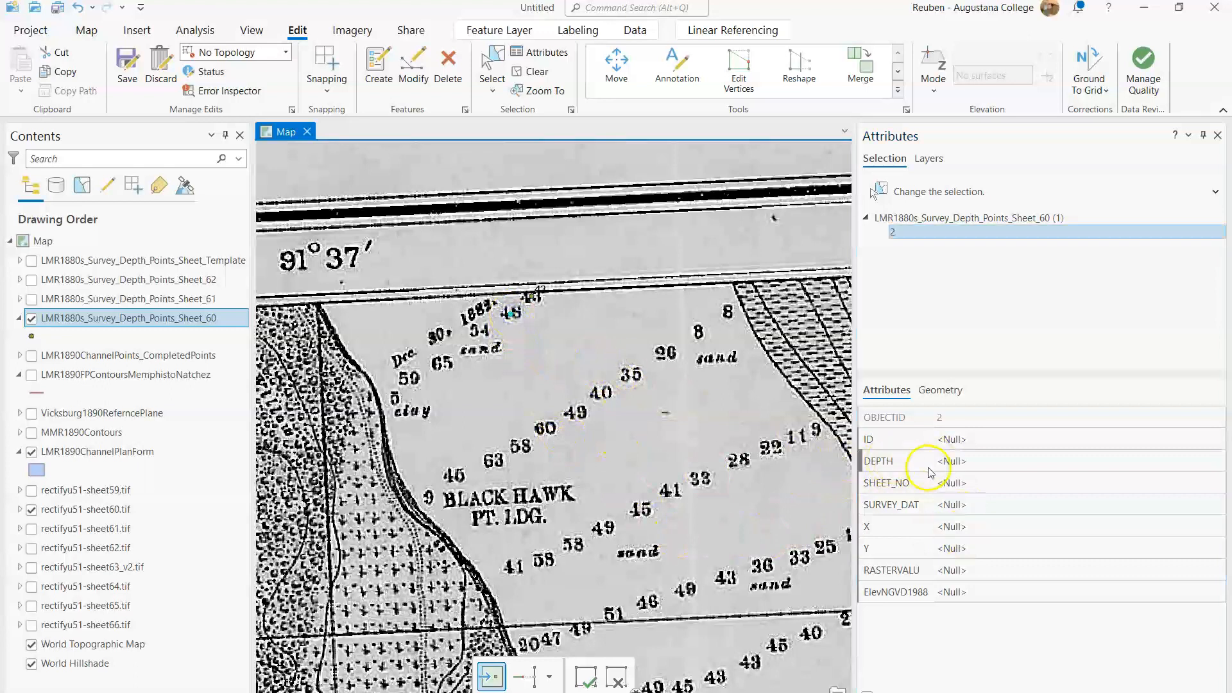
{"action": "left_click", "coordinate": [954, 462]}
{"action": "left_click", "coordinate": [954, 483]}
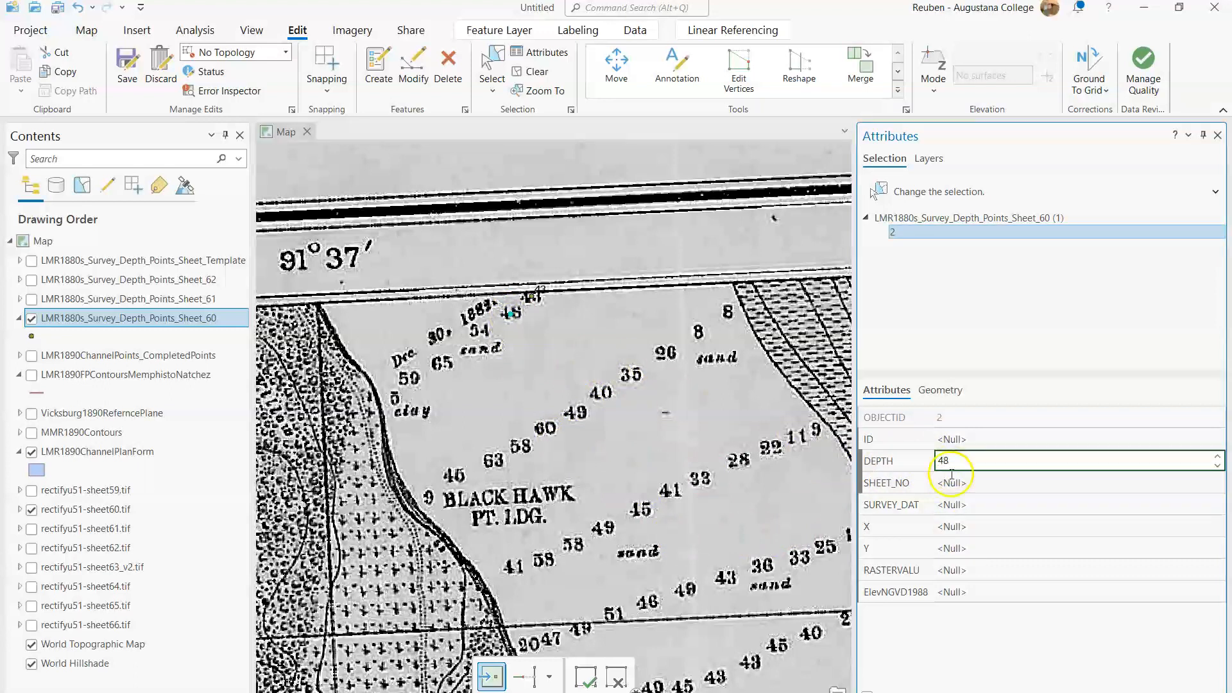
{"action": "left_click", "coordinate": [976, 506]}
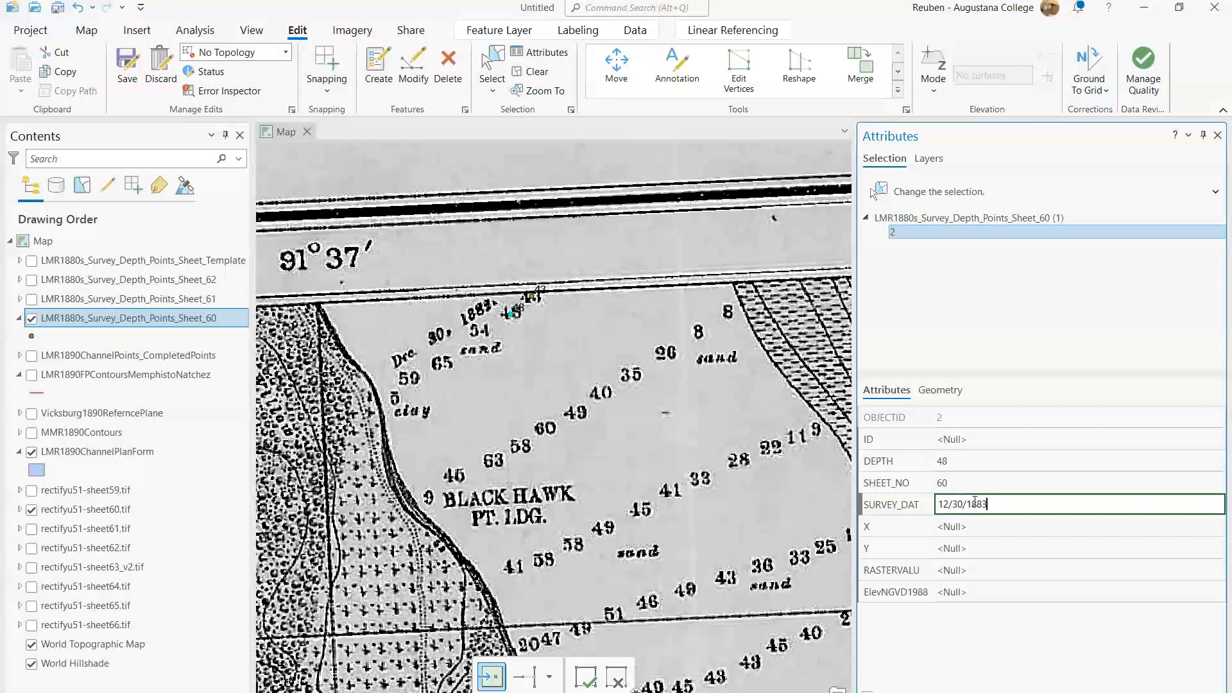
{"action": "left_click", "coordinate": [995, 505]}
{"action": "left_click_drag", "start_coordinate": [996, 505], "coordinate": [930, 504]}
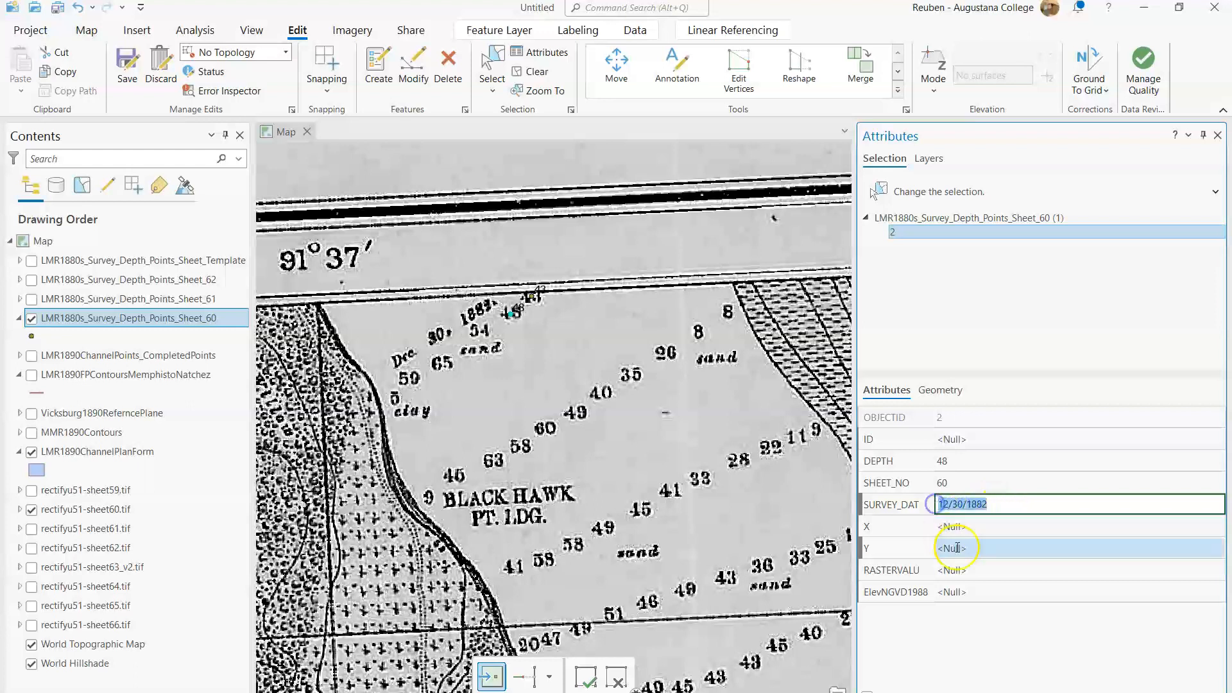
{"action": "key", "text": "Tab"}
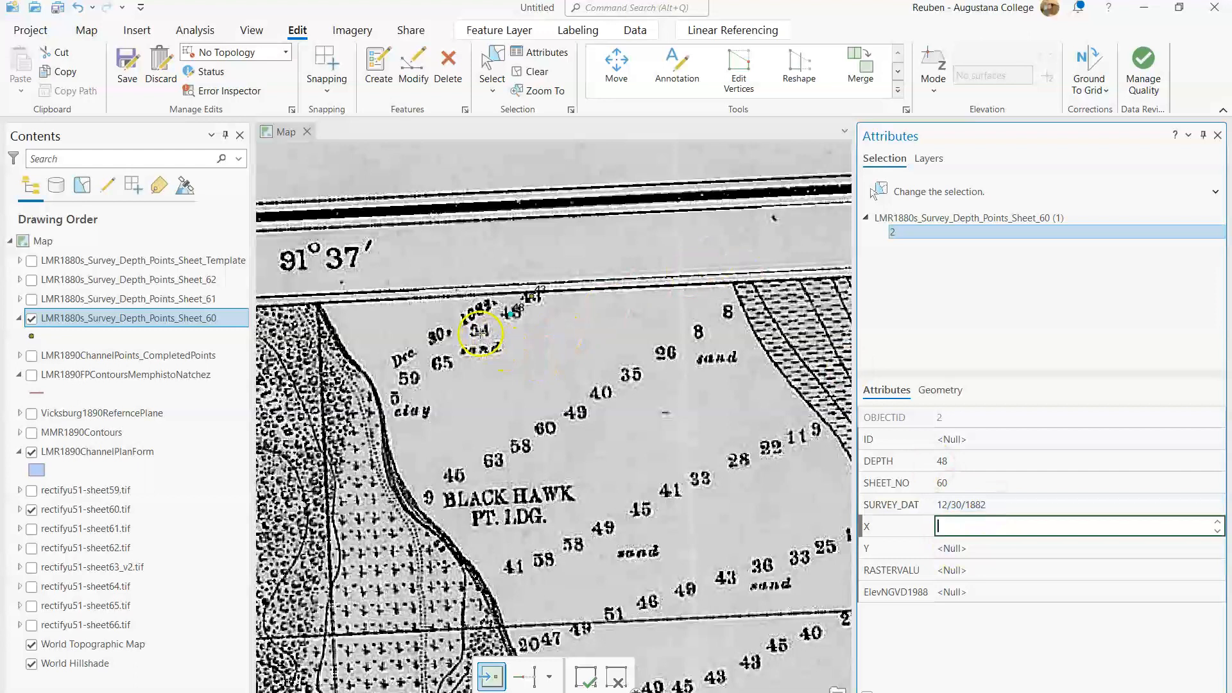
- Add a point on the 54 sounding with DEPTH 54, SHEET_NO 60 and SURVEY_DAT 12/30/1882
{"action": "left_click", "coordinate": [480, 332]}
{"action": "left_click", "coordinate": [960, 461]}
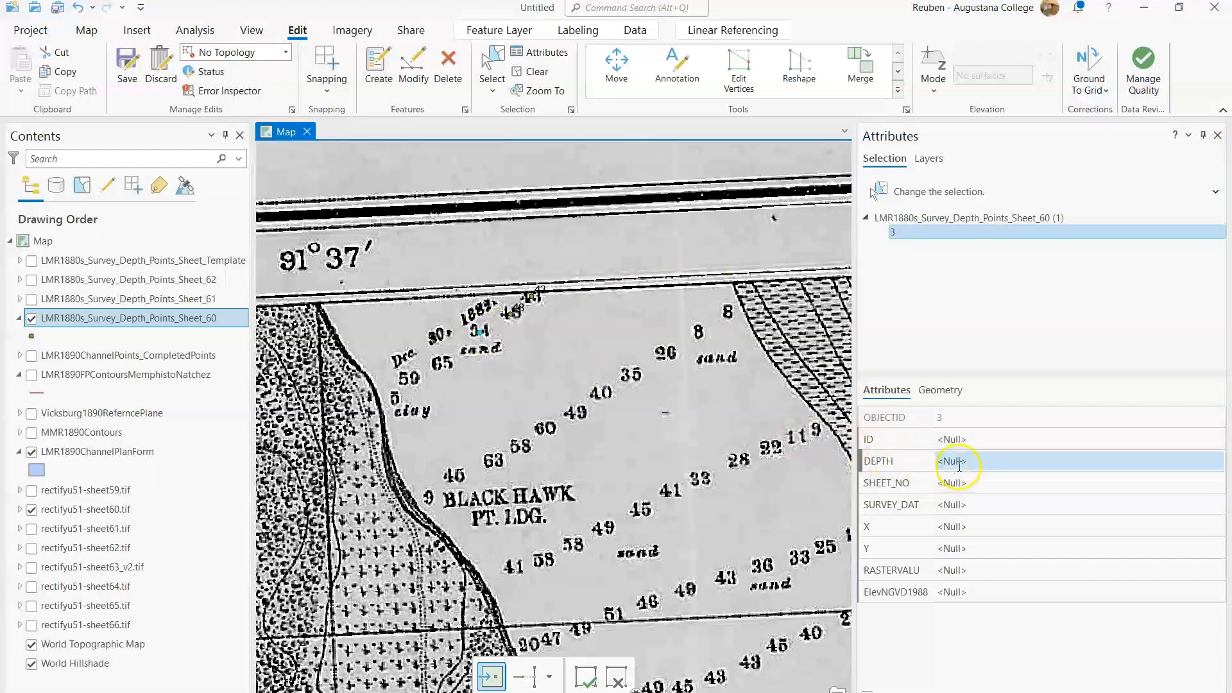
{"action": "left_click", "coordinate": [984, 481]}
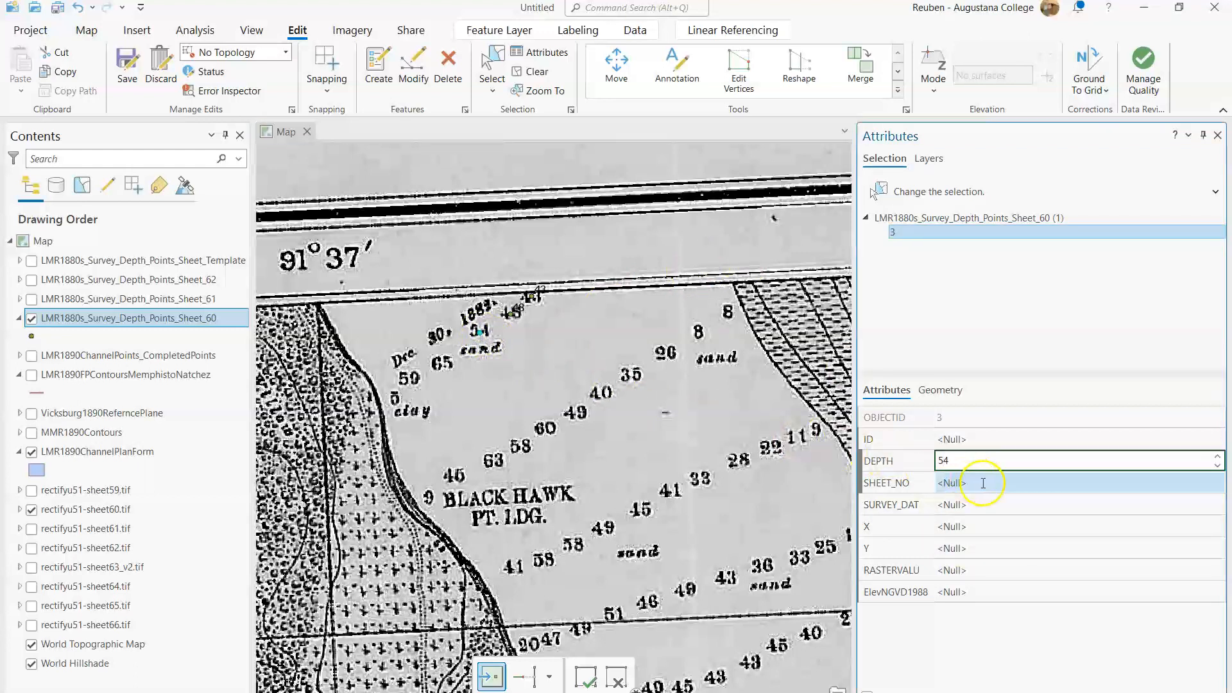
{"action": "left_click", "coordinate": [1000, 500]}
{"action": "type", "text": "12/30/1882"}
{"action": "left_click", "coordinate": [1023, 542]}
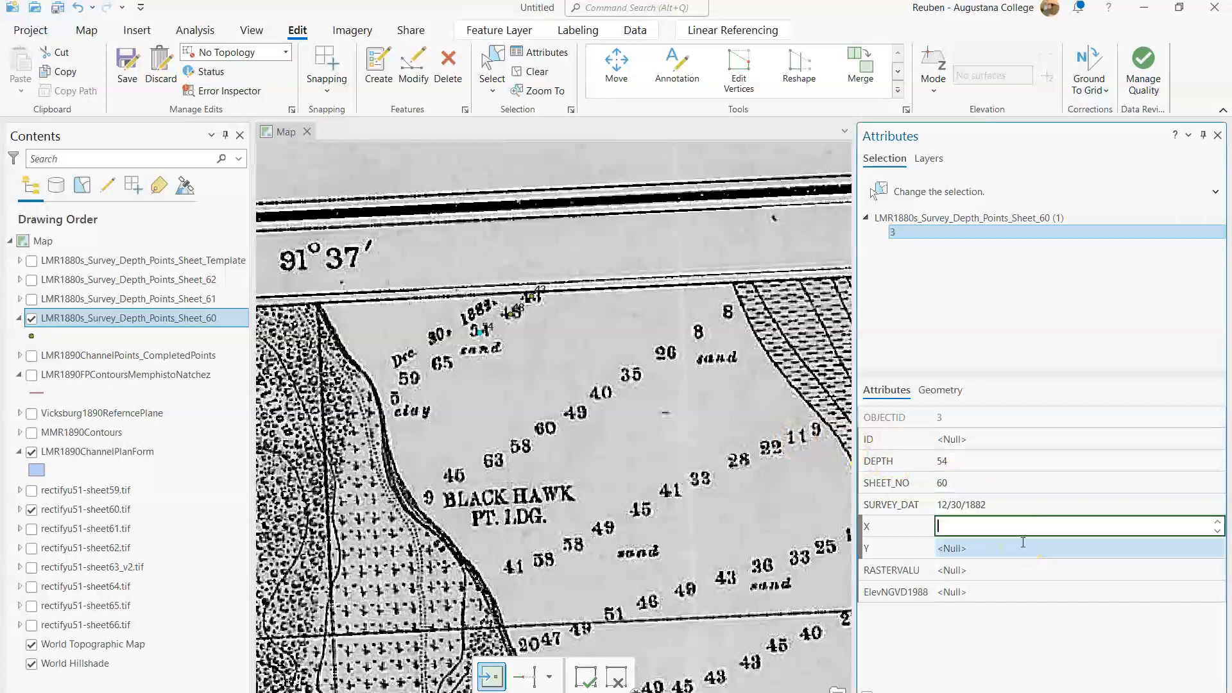
{"action": "left_click", "coordinate": [1020, 527]}
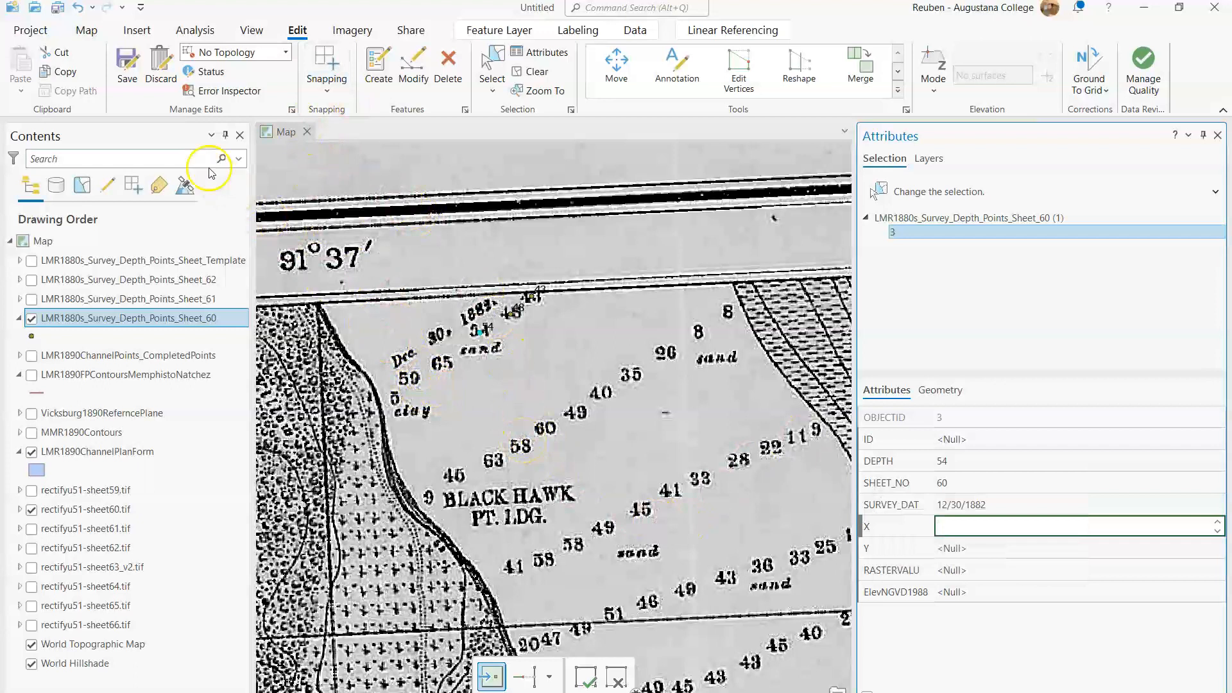
- Save the feature edits, and save the project as MississippiRiver_1880s_Survey_Digitizing_e3ea4d inside the folder of that name on Local Disk (C:)
{"action": "left_click", "coordinate": [133, 68]}
{"action": "left_click", "coordinate": [617, 393]}
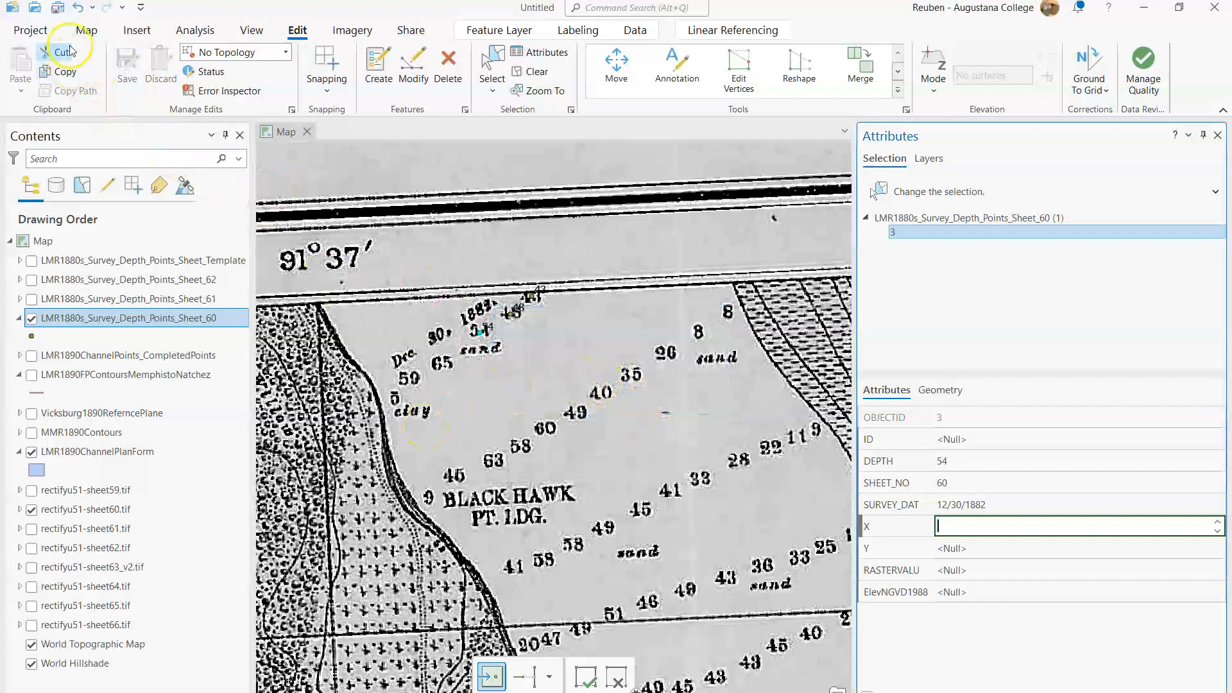
{"action": "left_click", "coordinate": [57, 11]}
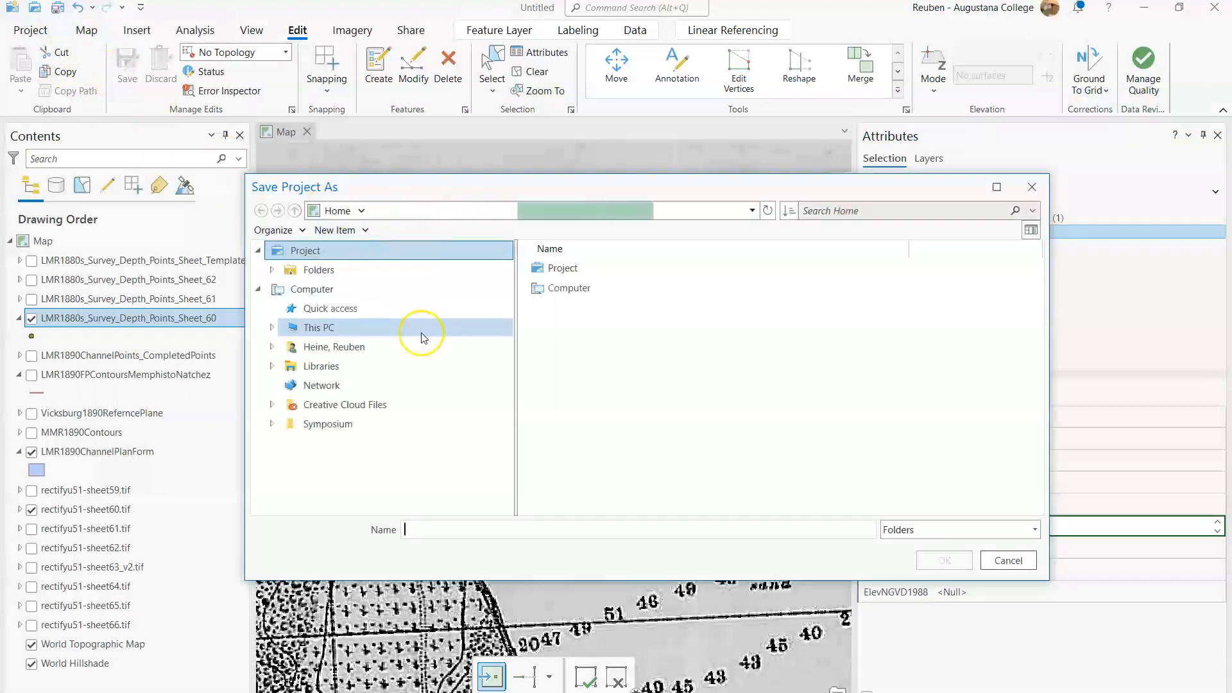
{"action": "left_click", "coordinate": [421, 332]}
{"action": "left_click", "coordinate": [697, 442]}
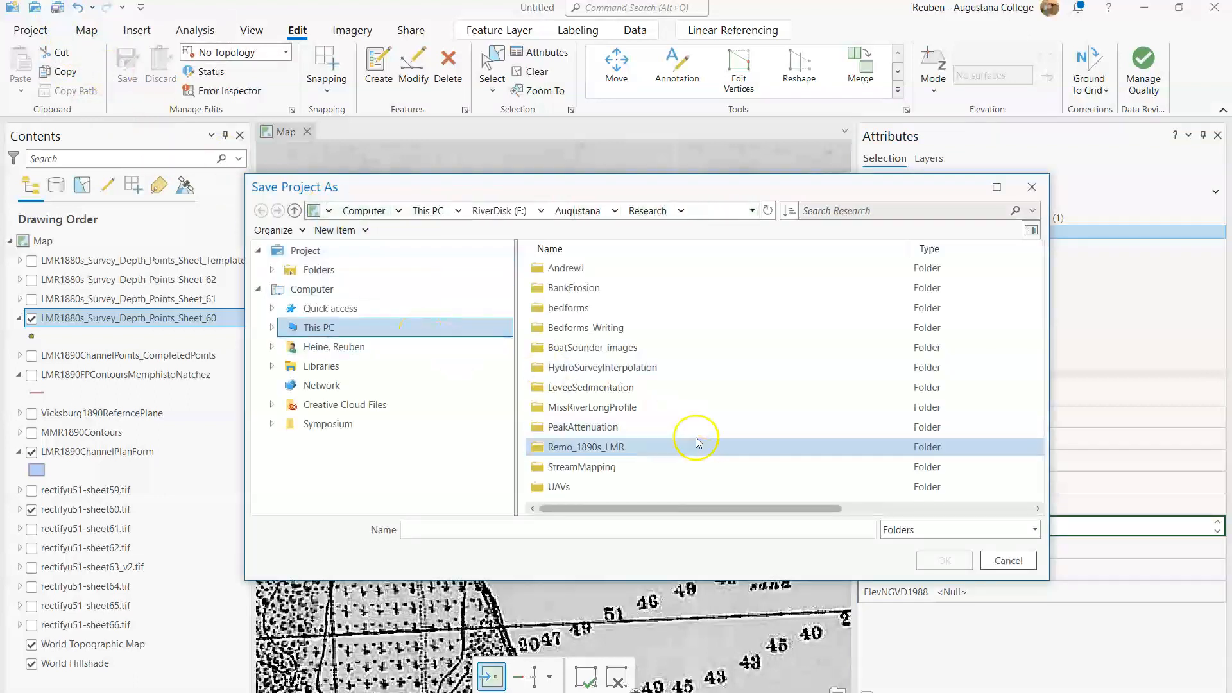
{"action": "left_click", "coordinate": [398, 333]}
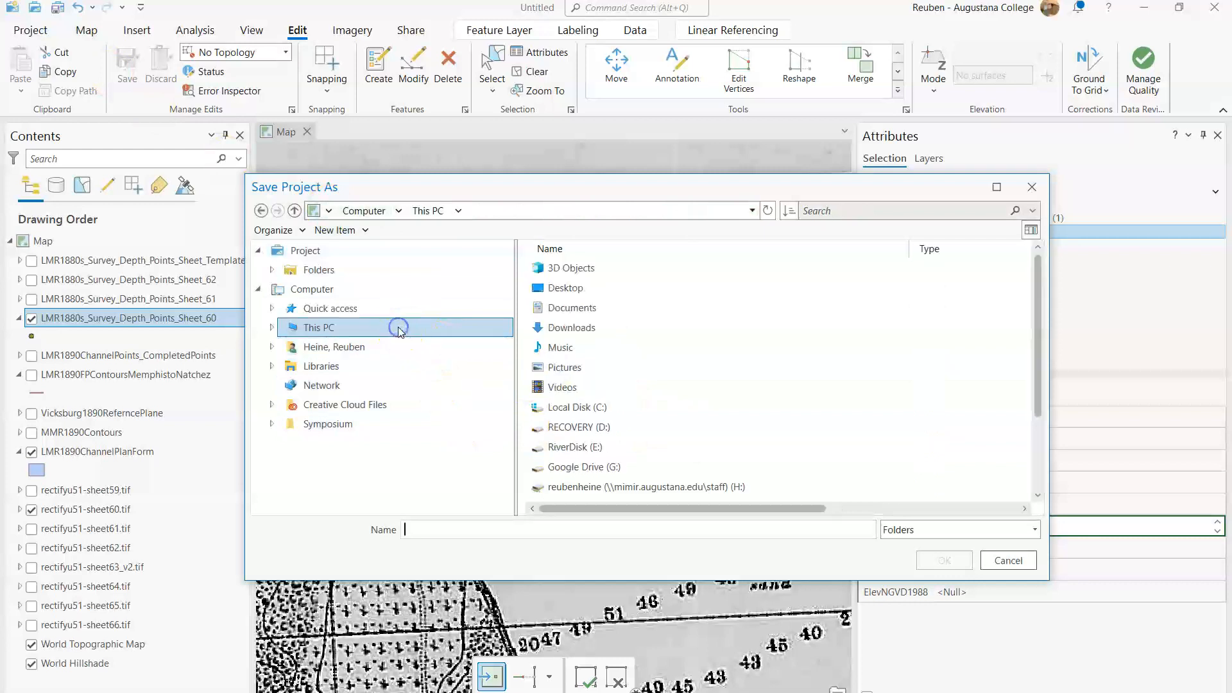
{"action": "double_click", "coordinate": [634, 407]}
{"action": "scroll", "coordinate": [627, 365], "scroll_direction": "down", "scroll_amount": 2}
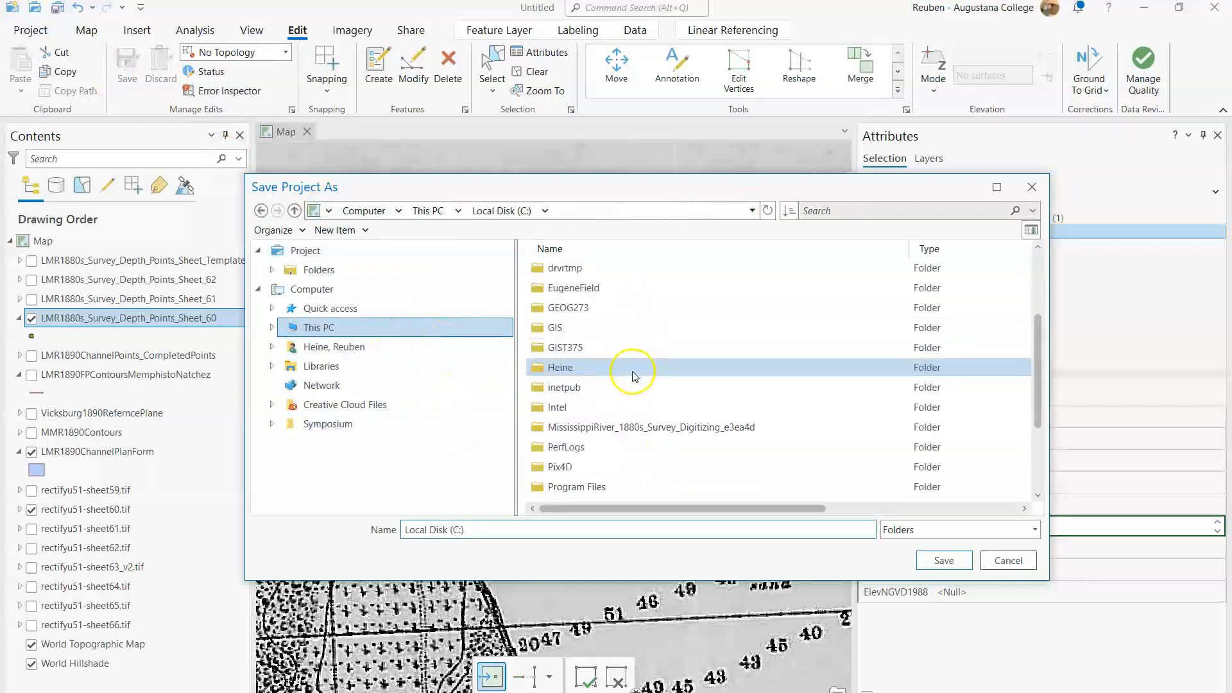
{"action": "double_click", "coordinate": [640, 431]}
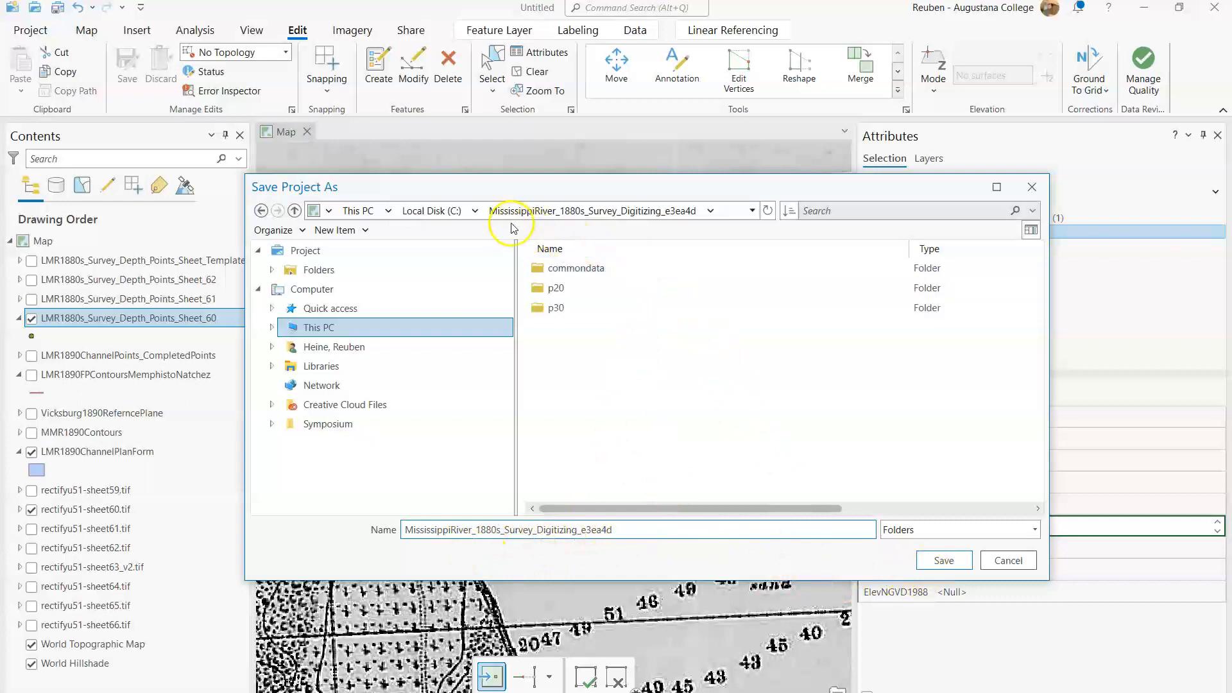
{"action": "left_click", "coordinate": [954, 568]}
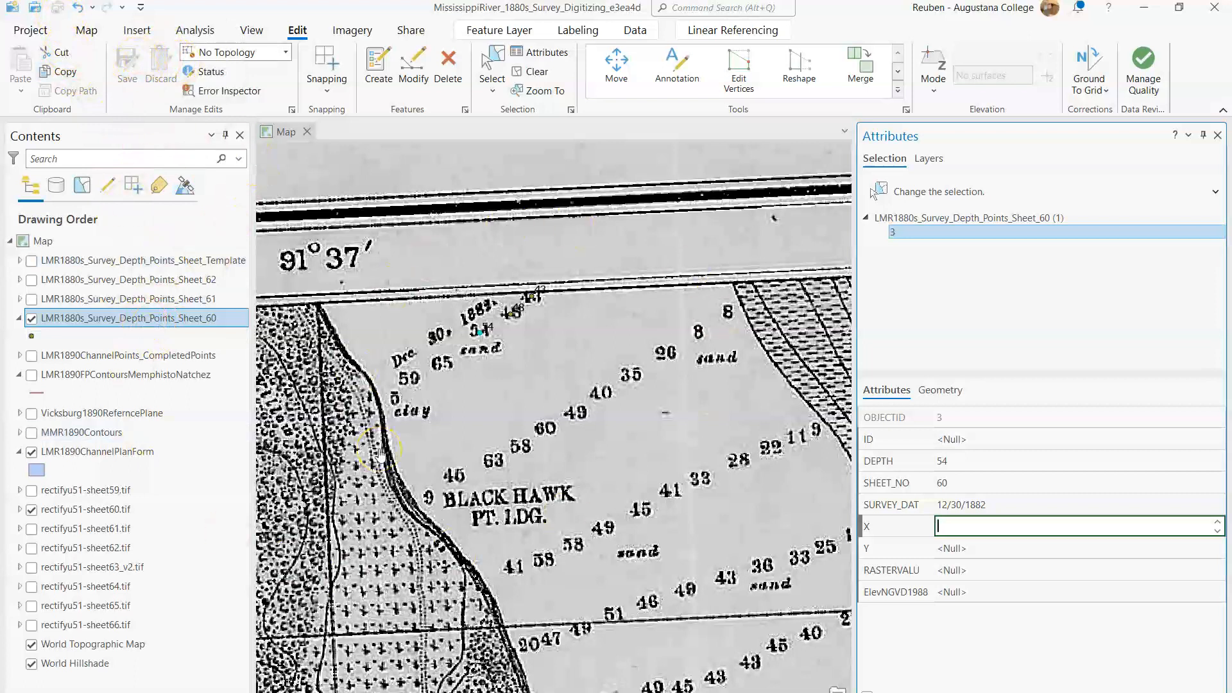
- Switch to File Explorer and locate the saved ArcGIS project file in the nested MississippiRiver_1880s_Survey_Digitizing_e3ea4d folder on Local Disk (C:)
{"action": "left_click", "coordinate": [1209, 14]}
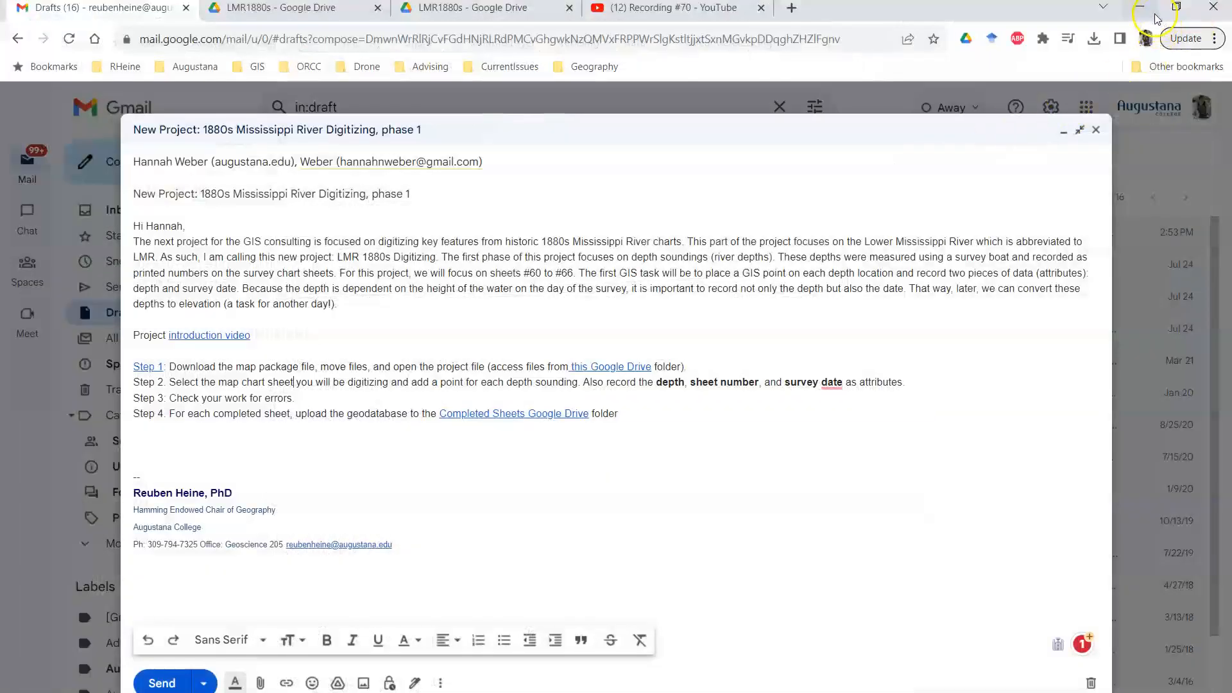
{"action": "left_click", "coordinate": [1155, 16]}
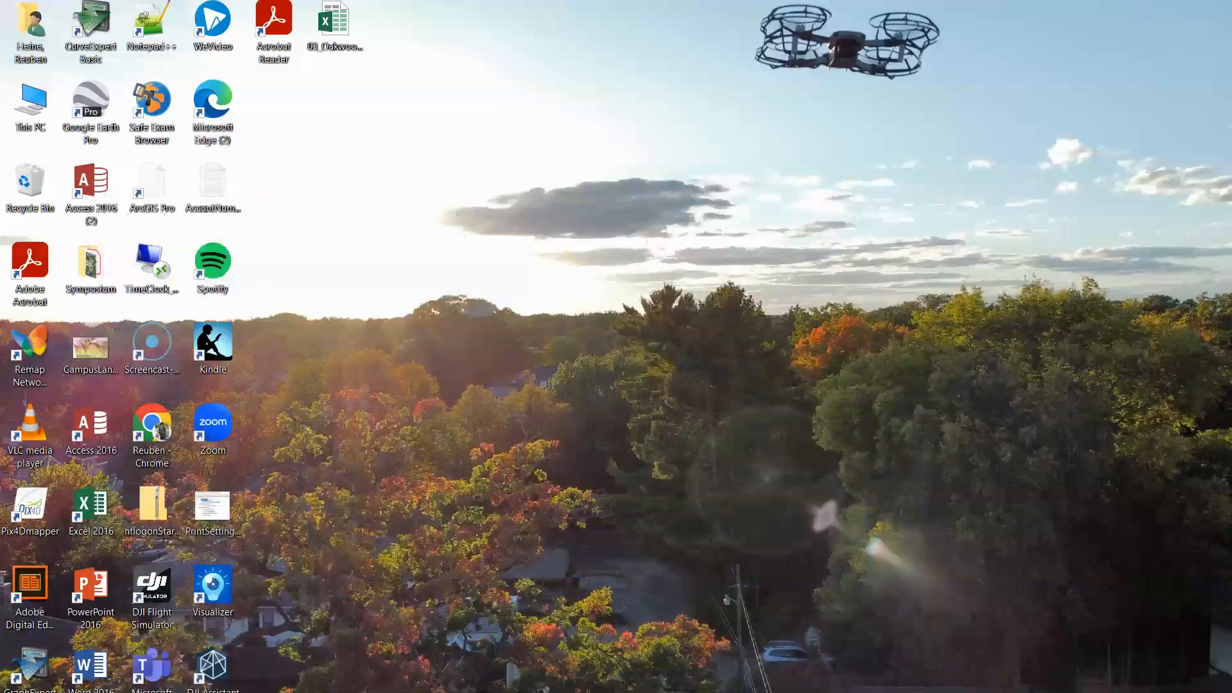
{"action": "left_click", "coordinate": [420, 692]}
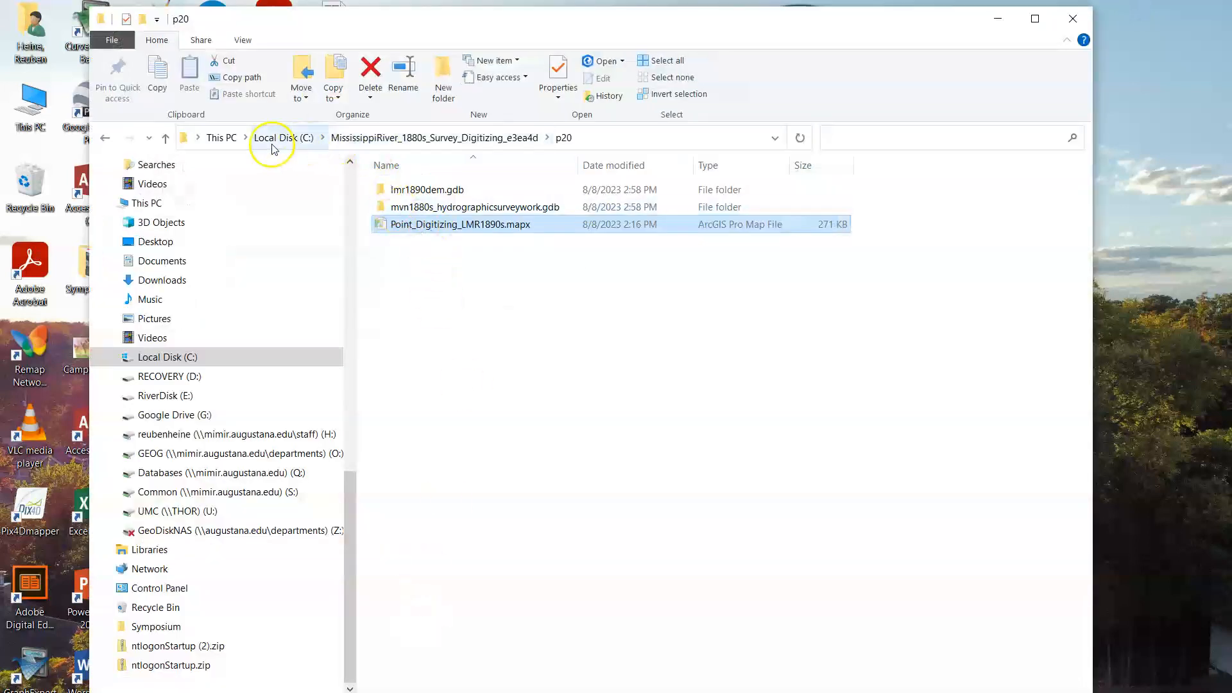
{"action": "left_click", "coordinate": [274, 141]}
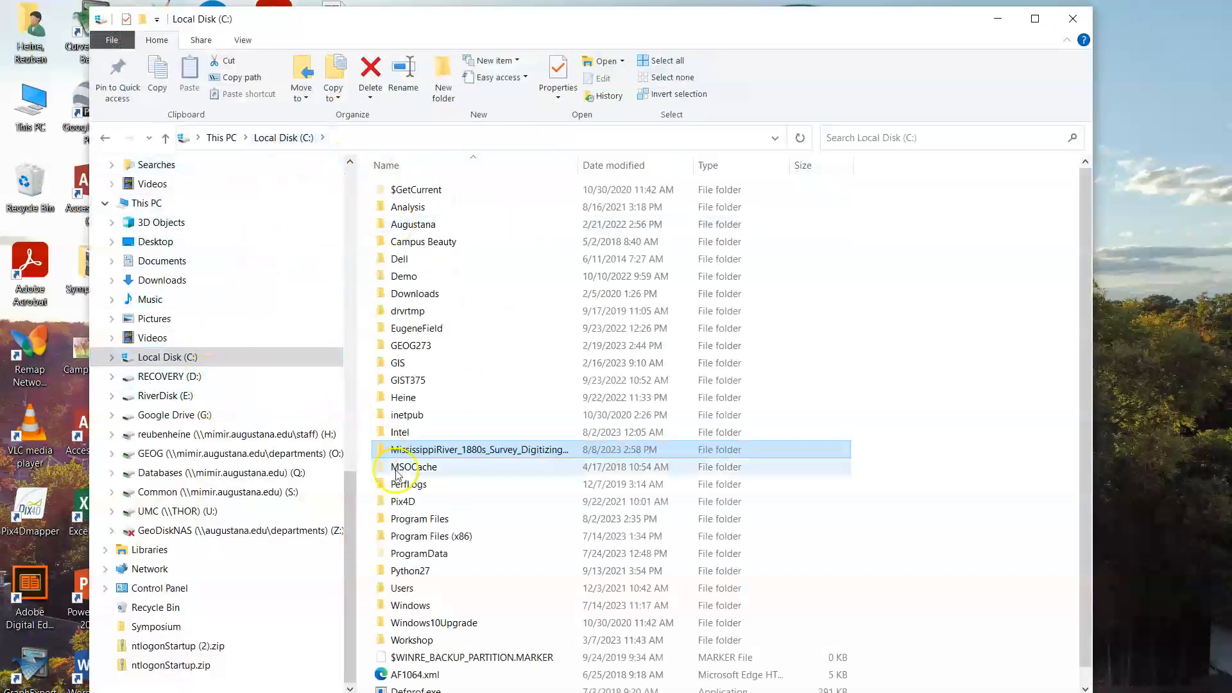
{"action": "double_click", "coordinate": [427, 451]}
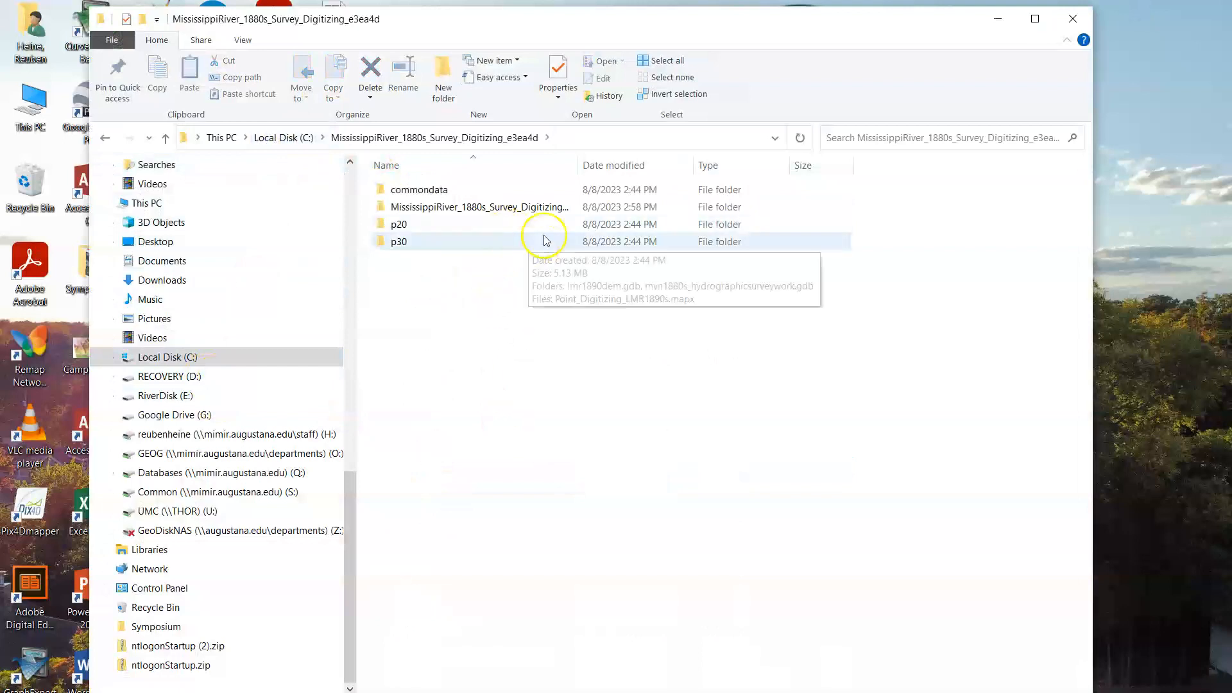
{"action": "left_click_drag", "start_coordinate": [576, 167], "coordinate": [449, 167]}
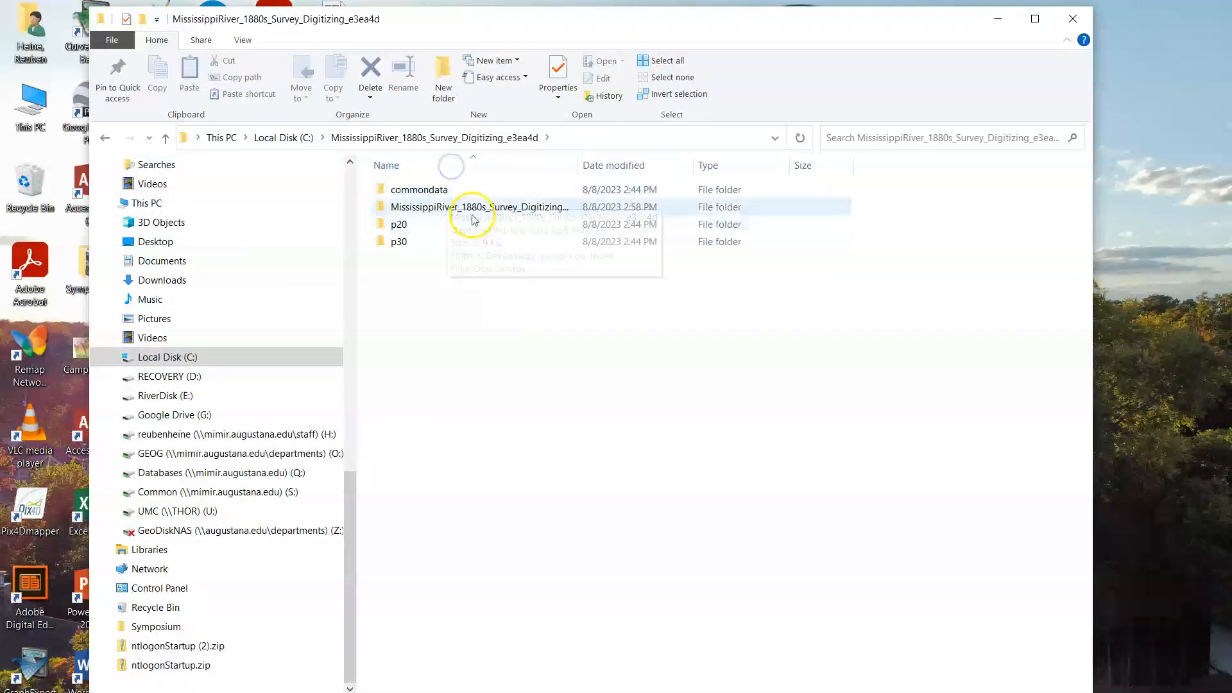
{"action": "double_click", "coordinate": [434, 207]}
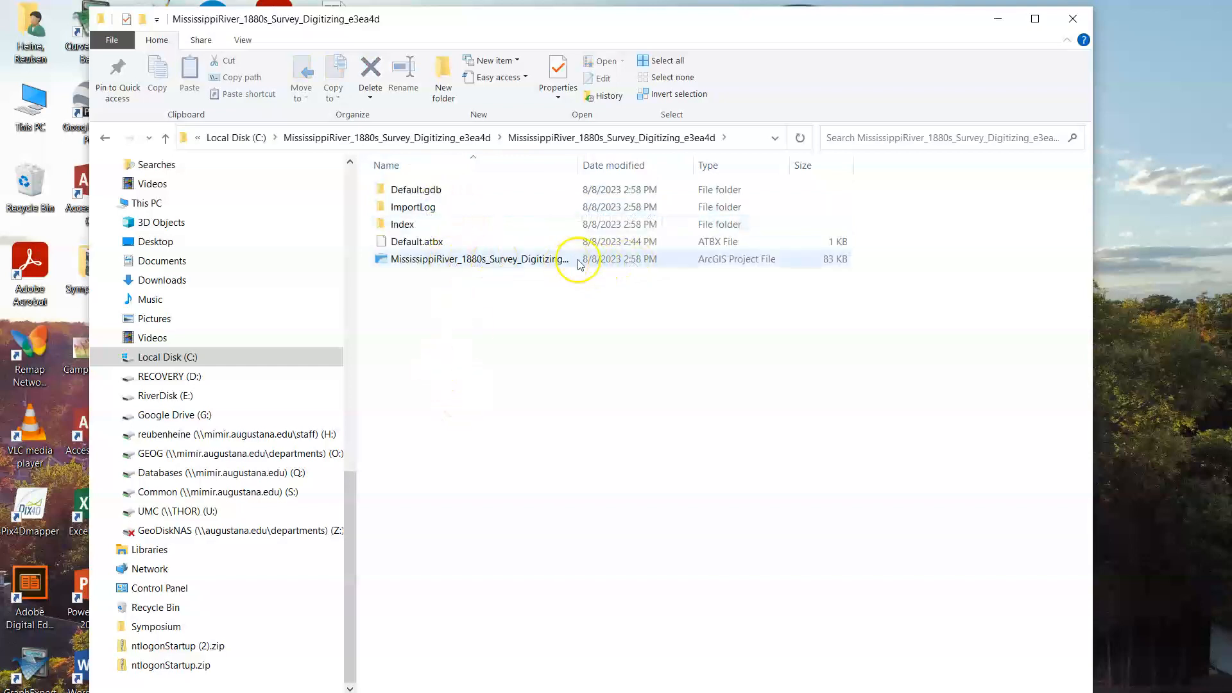
{"action": "left_click", "coordinate": [514, 260]}
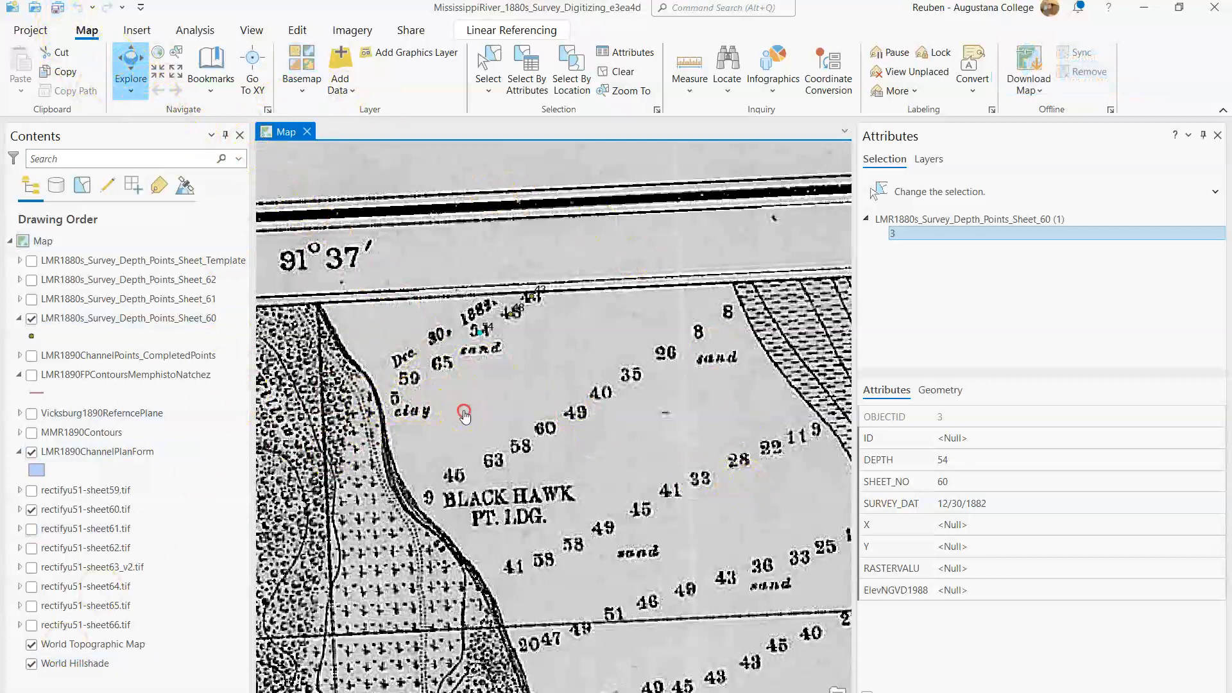
- Return to ArcGIS Pro and examine the sounding lines and printed survey dates south of Black Hawk Pt. Ldg. and around the placed points
{"action": "left_click_drag", "start_coordinate": [465, 415], "coordinate": [414, 305]}
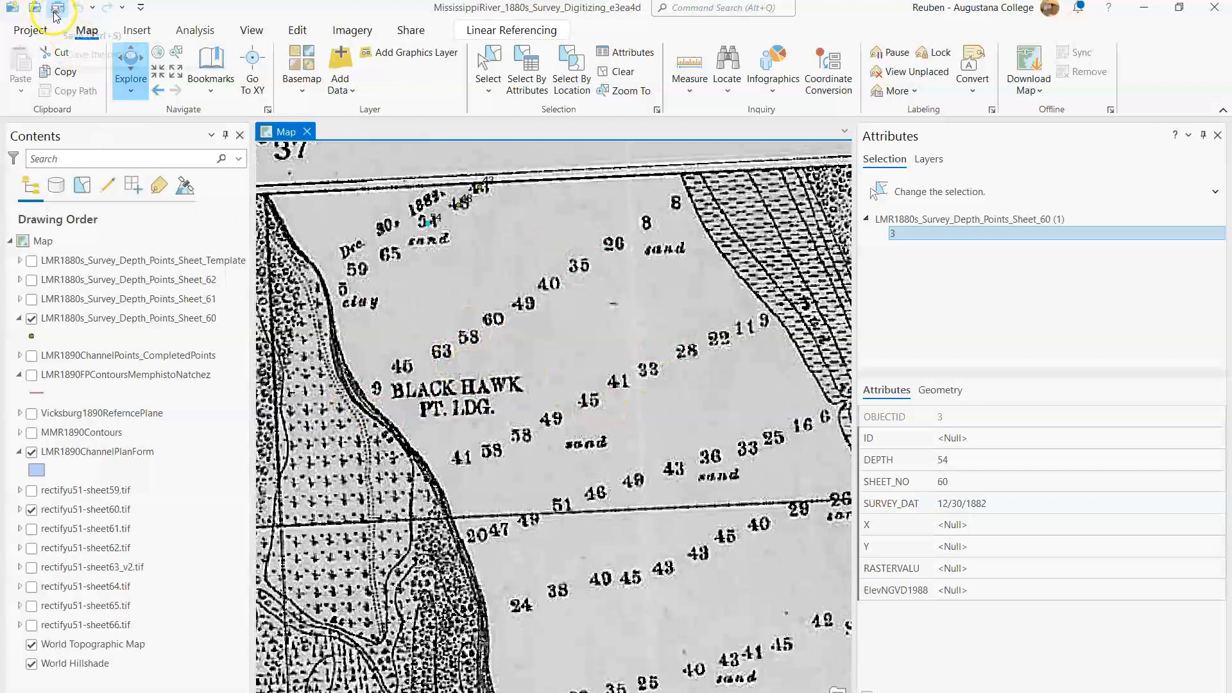
{"action": "left_click_drag", "start_coordinate": [624, 495], "coordinate": [450, 259]}
{"action": "left_click_drag", "start_coordinate": [595, 545], "coordinate": [565, 270]}
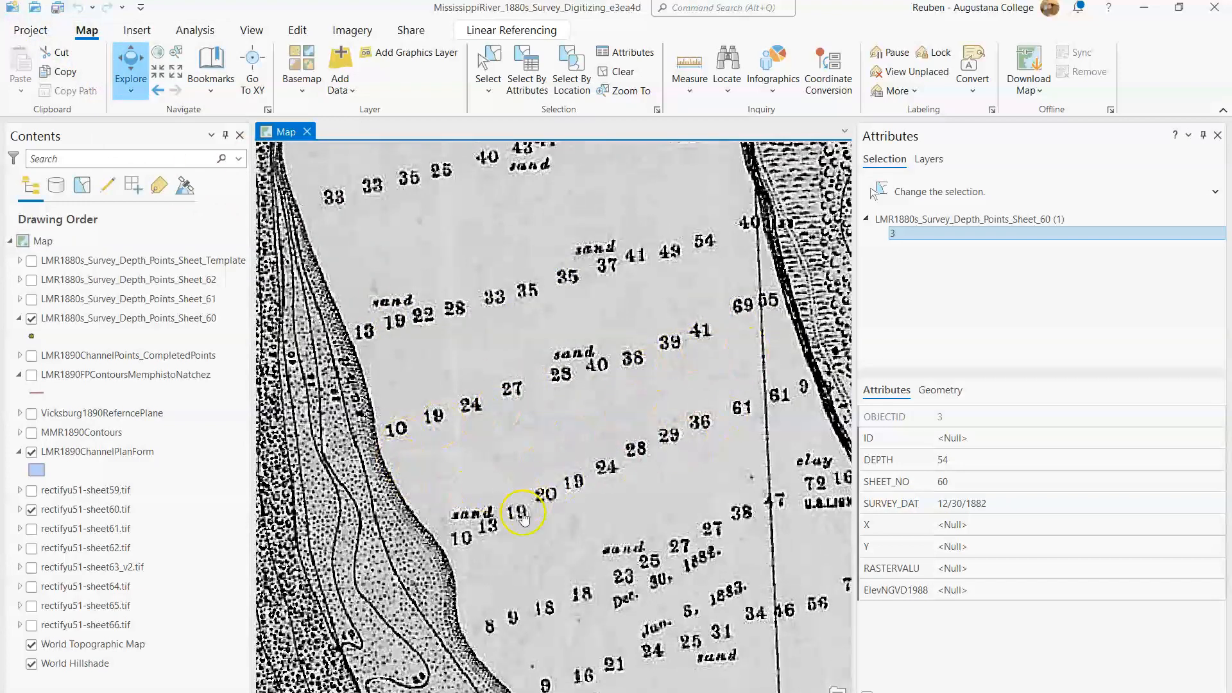
{"action": "left_click_drag", "start_coordinate": [460, 232], "coordinate": [548, 590]}
{"action": "left_click_drag", "start_coordinate": [400, 229], "coordinate": [604, 570]}
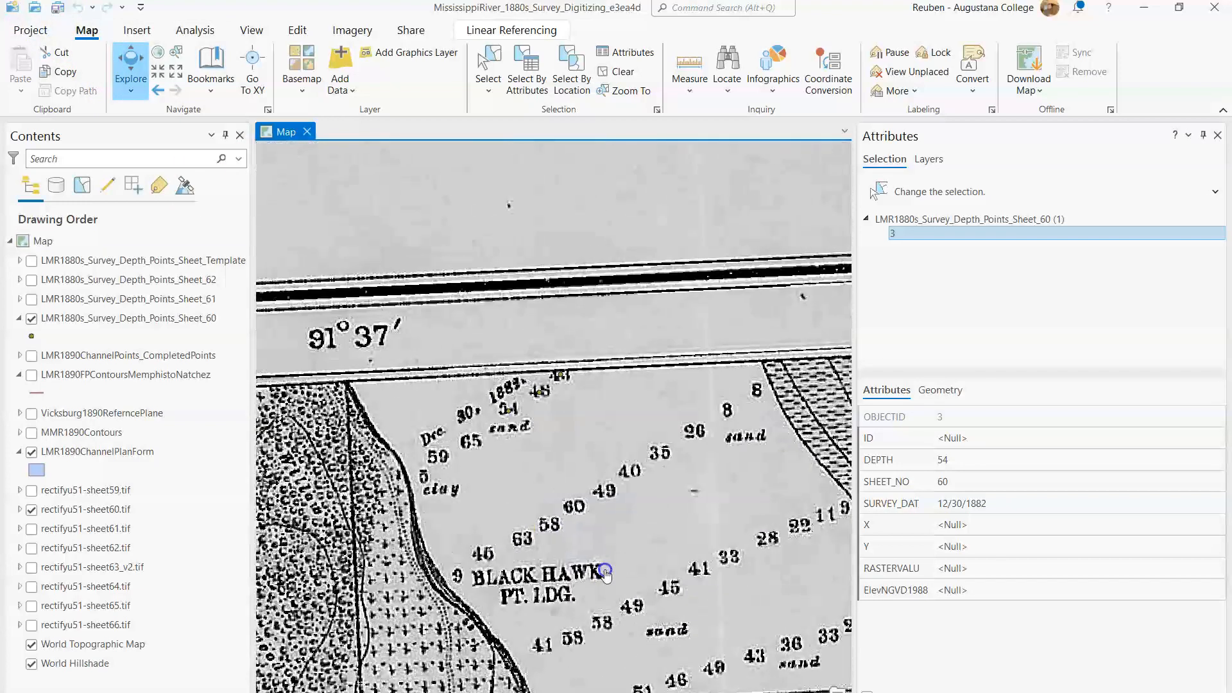
{"action": "left_click_drag", "start_coordinate": [527, 439], "coordinate": [530, 388]}
{"action": "scroll", "coordinate": [481, 395], "scroll_direction": "up", "scroll_amount": 3}
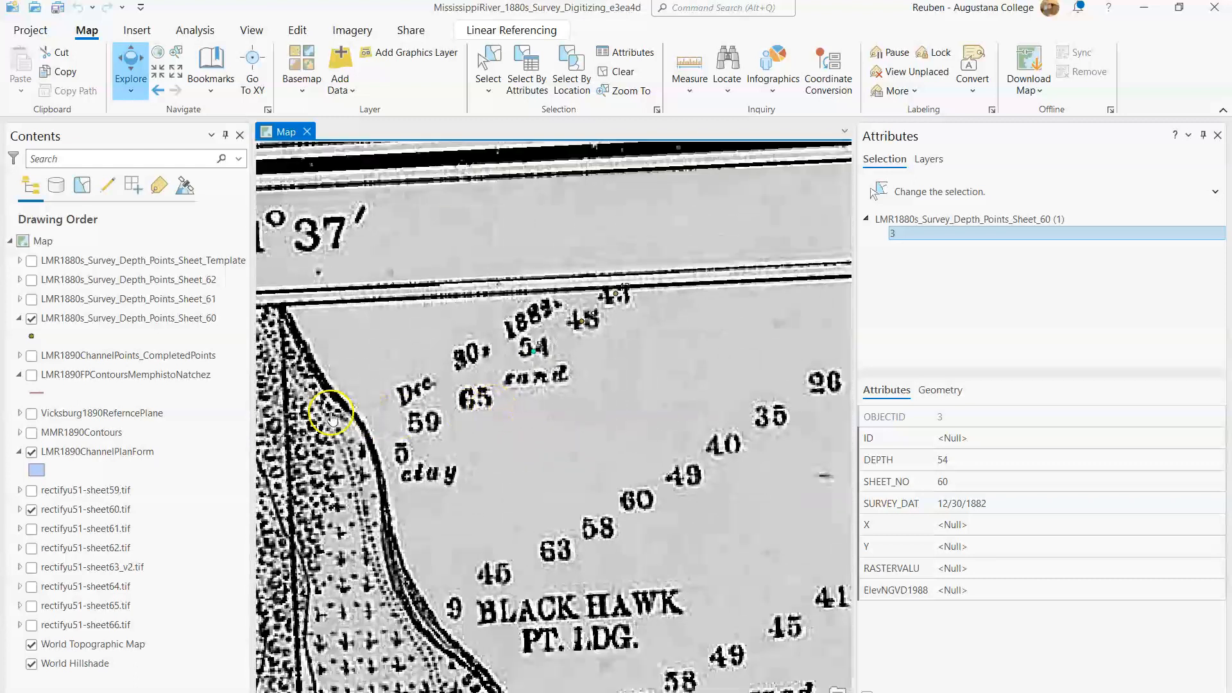
- Toggle the rectifyu51-sheet60.tif scan and the Sheet_60 depth points layer to compare the placed points with the printed soundings
{"action": "left_click", "coordinate": [43, 512]}
{"action": "left_click", "coordinate": [32, 512]}
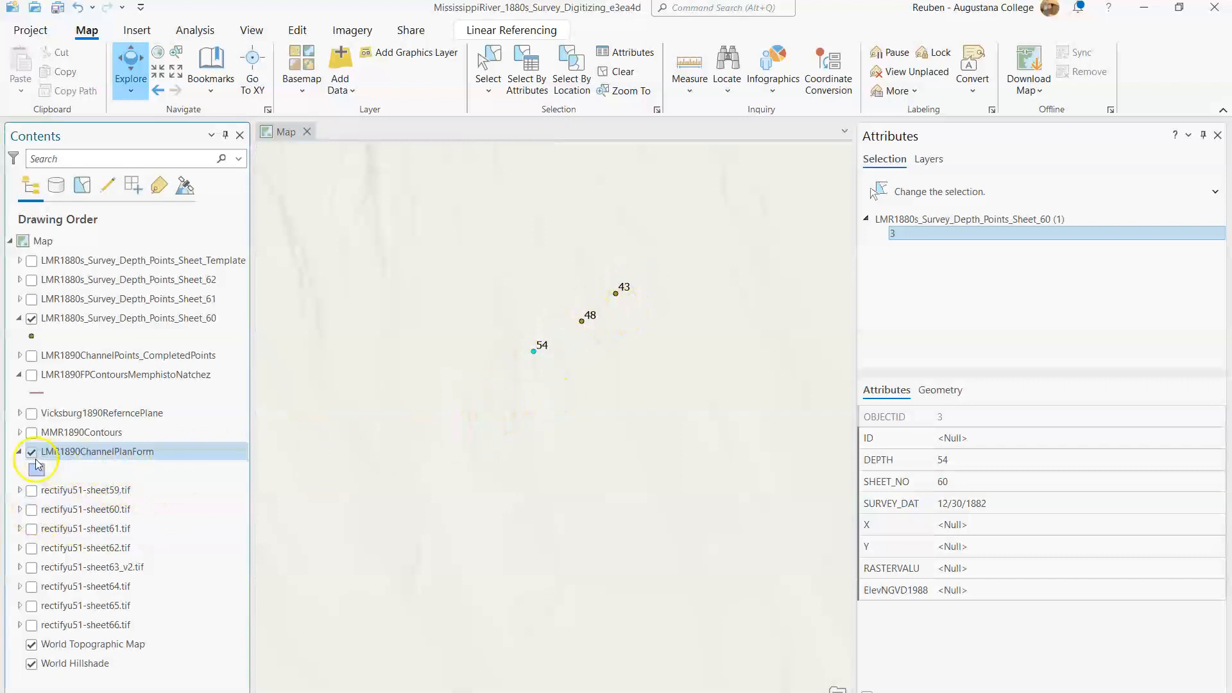
{"action": "left_click", "coordinate": [32, 319]}
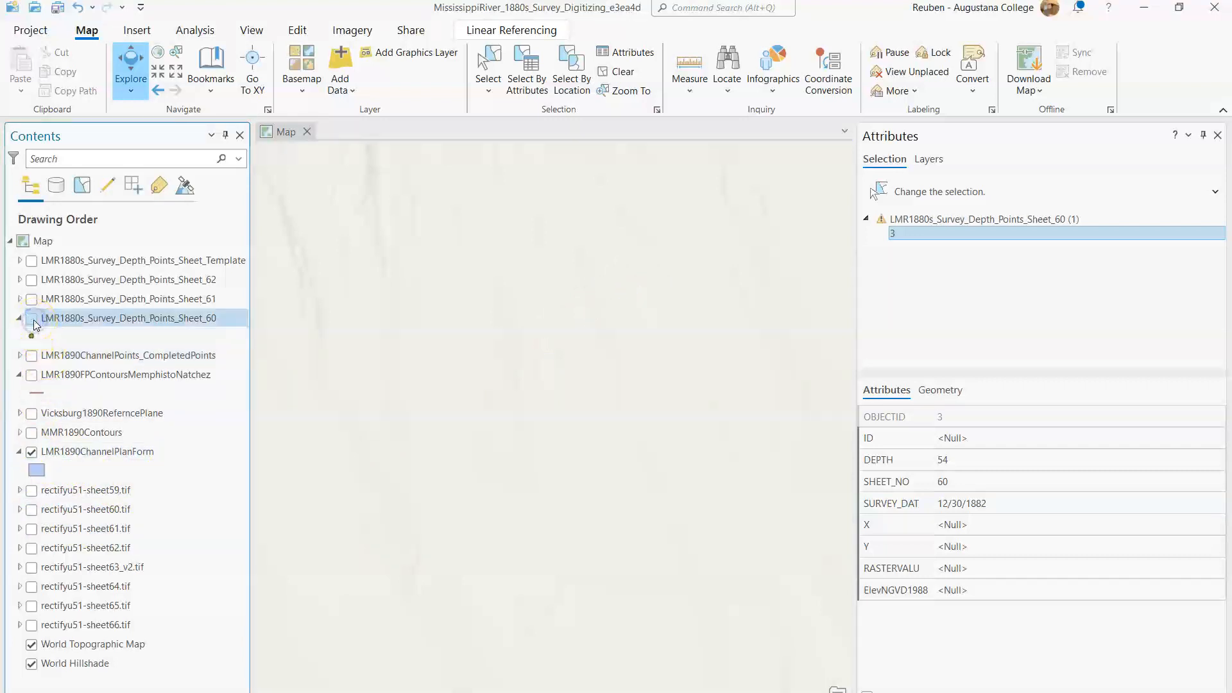
{"action": "left_click", "coordinate": [31, 319]}
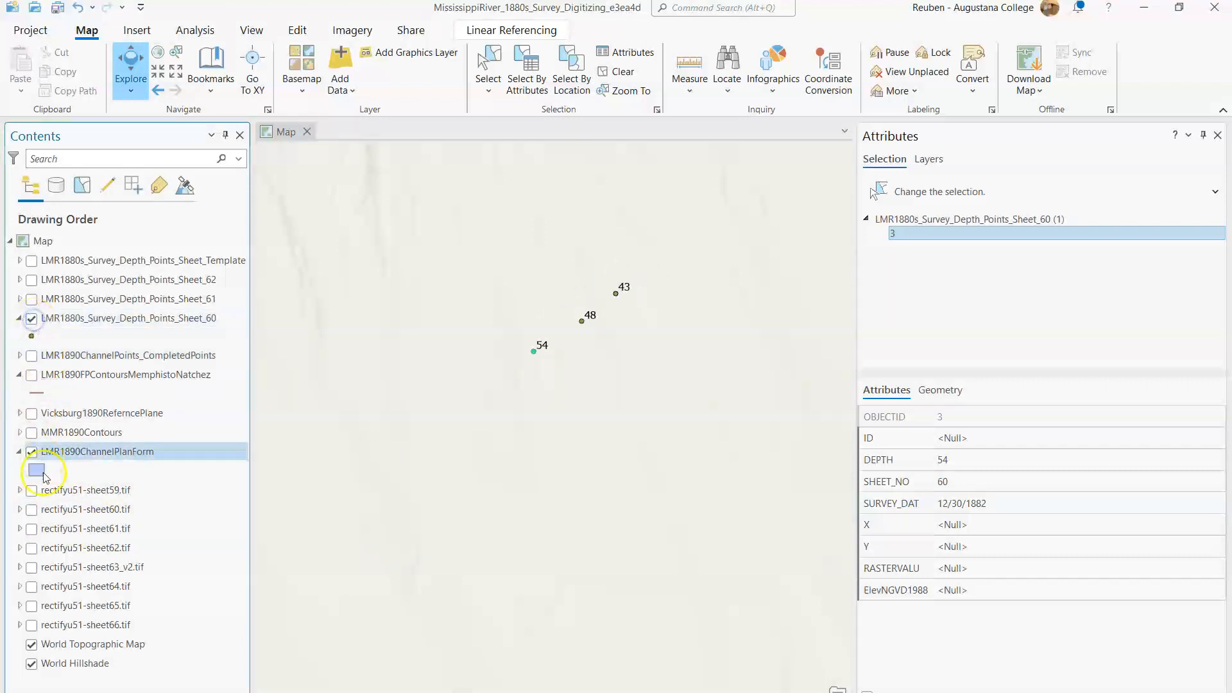
{"action": "left_click", "coordinate": [32, 510]}
{"action": "left_click", "coordinate": [32, 509]}
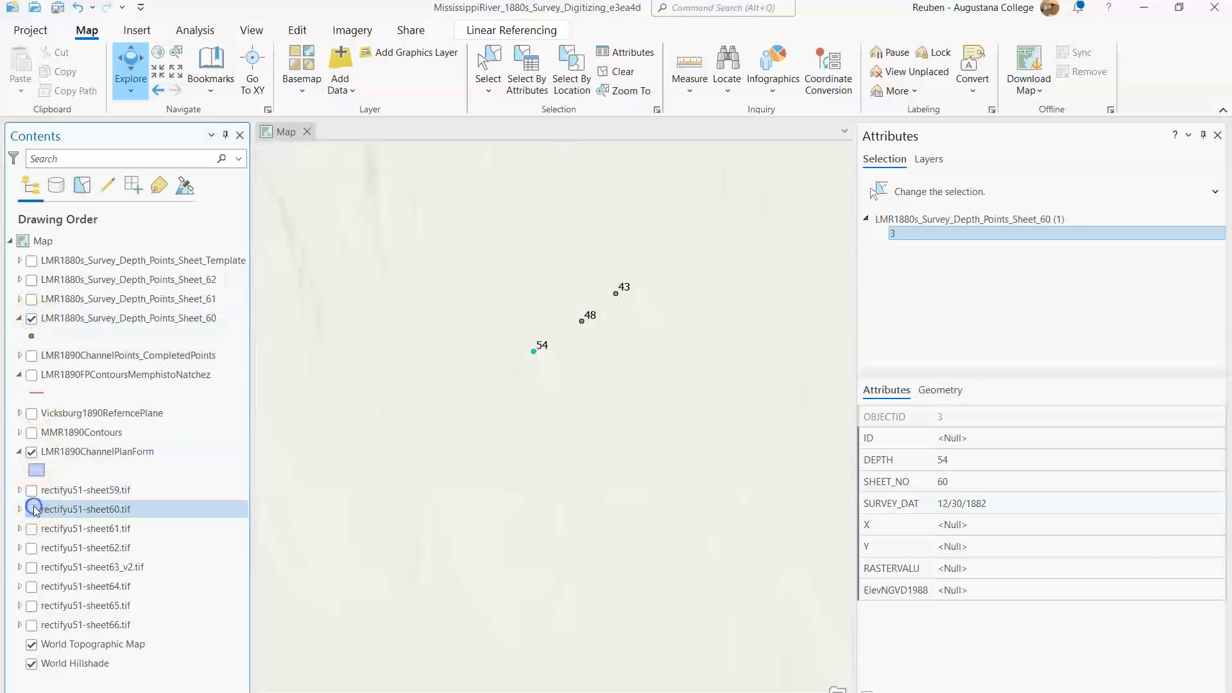
{"action": "left_click", "coordinate": [32, 510]}
{"action": "left_click", "coordinate": [32, 509]}
{"action": "left_click", "coordinate": [32, 509]}
{"action": "left_click", "coordinate": [32, 509]}
{"action": "left_click", "coordinate": [32, 510]}
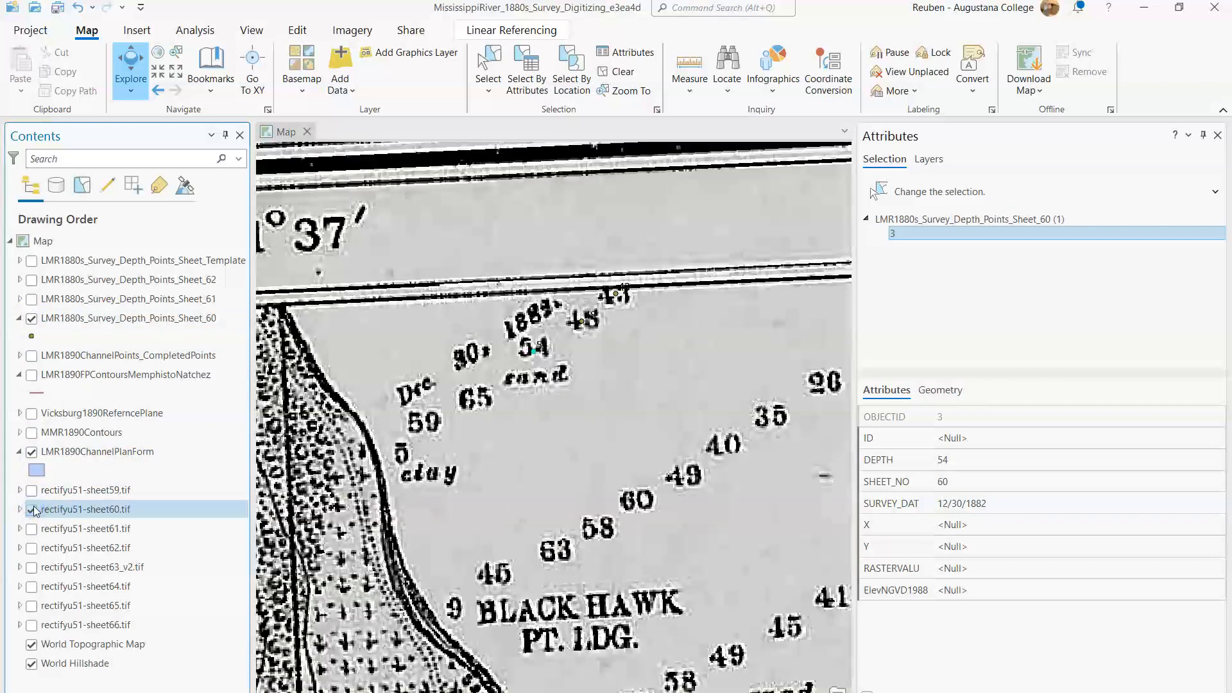
{"action": "left_click", "coordinate": [32, 510]}
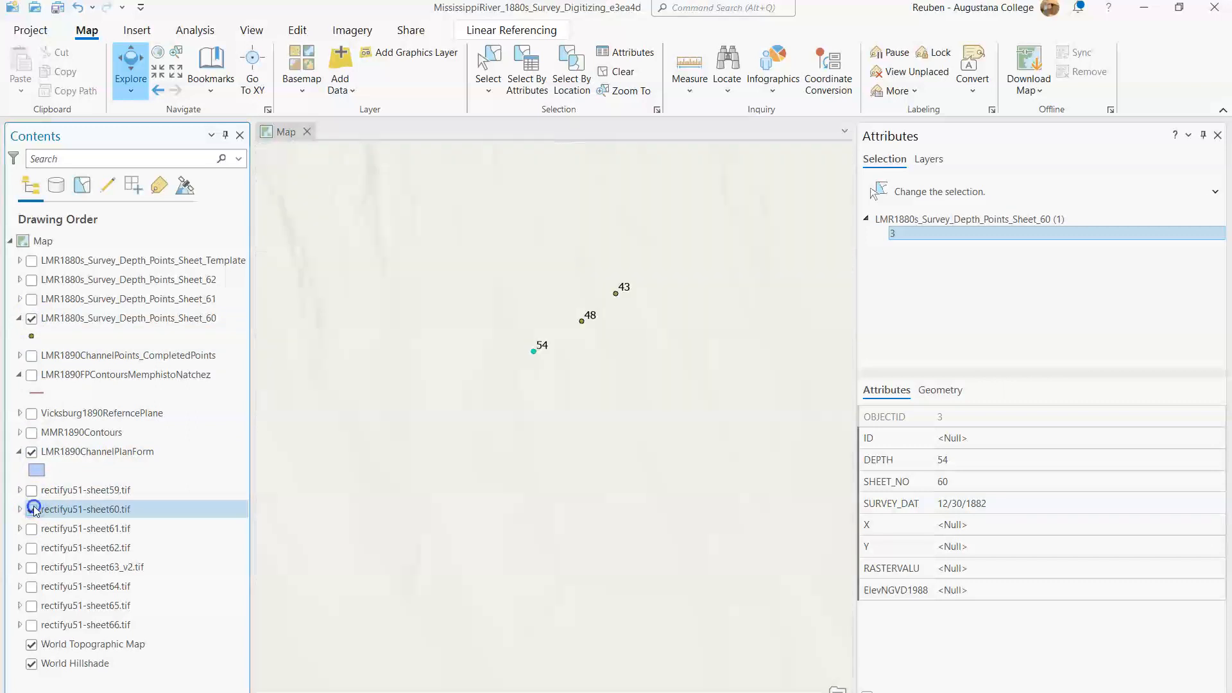
{"action": "left_click", "coordinate": [32, 509]}
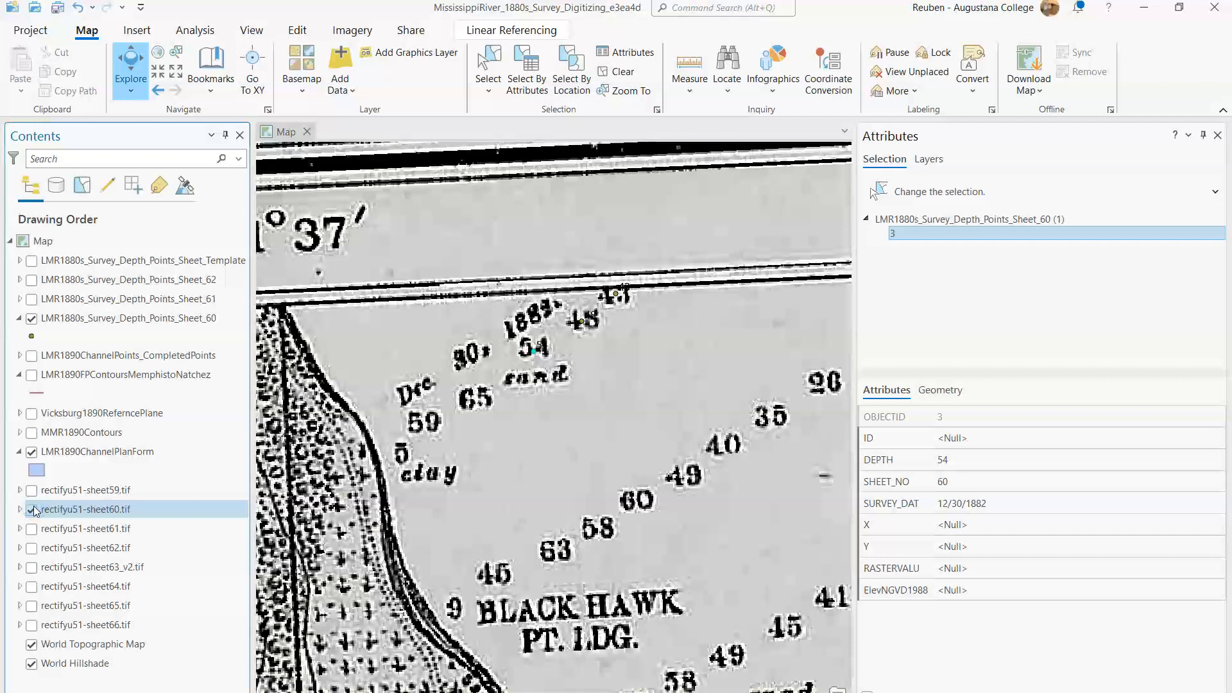
{"action": "left_click", "coordinate": [435, 488]}
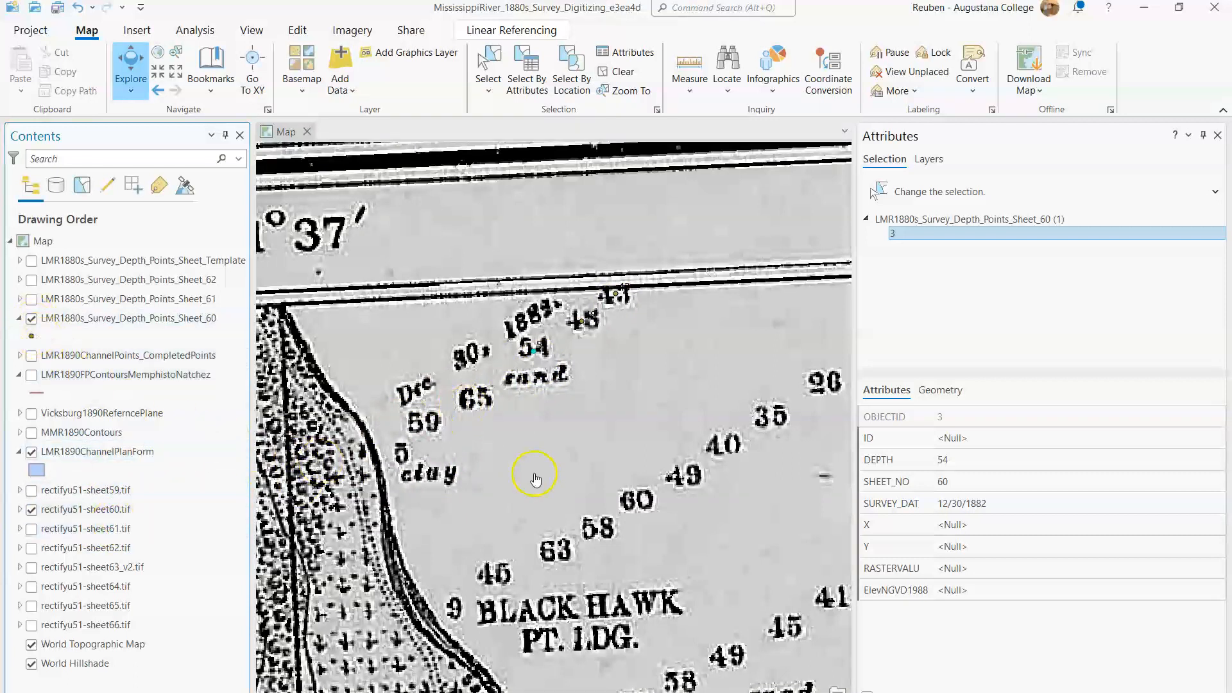
- Activate the LMR1880s_Survey_Depth_Points_Sheet_60 point template for creating features, shrink the program window, and bring up the feature attributes
{"action": "left_click", "coordinate": [299, 30]}
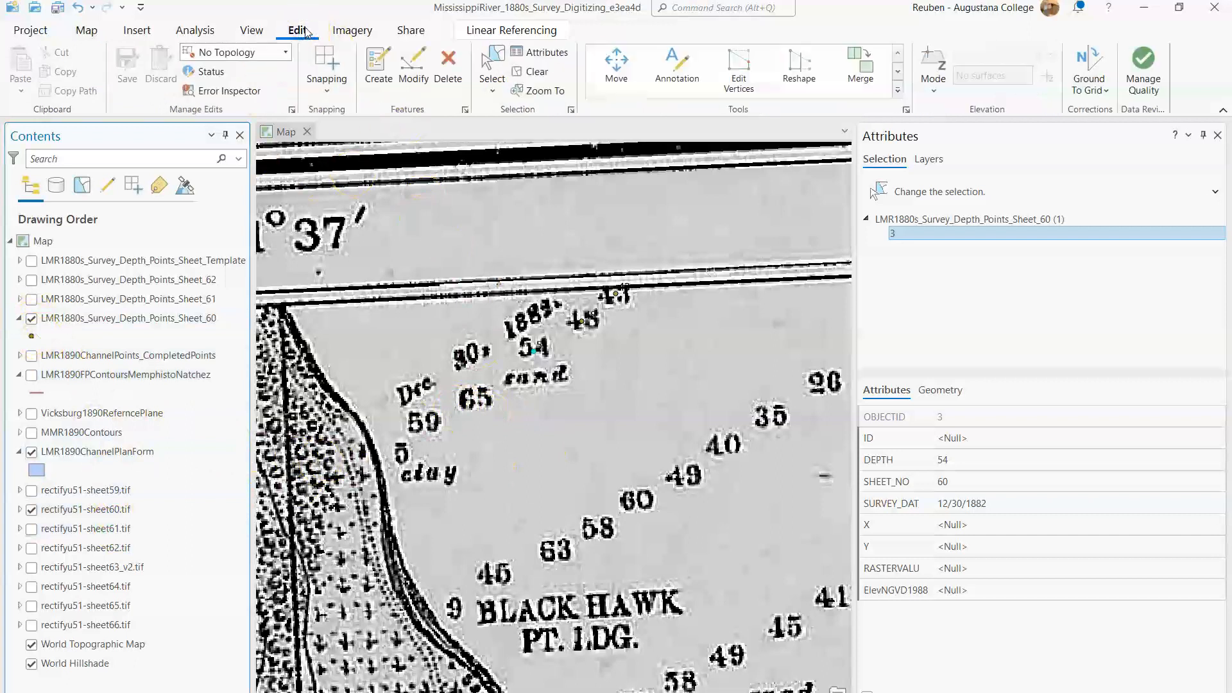
{"action": "left_click", "coordinate": [377, 67]}
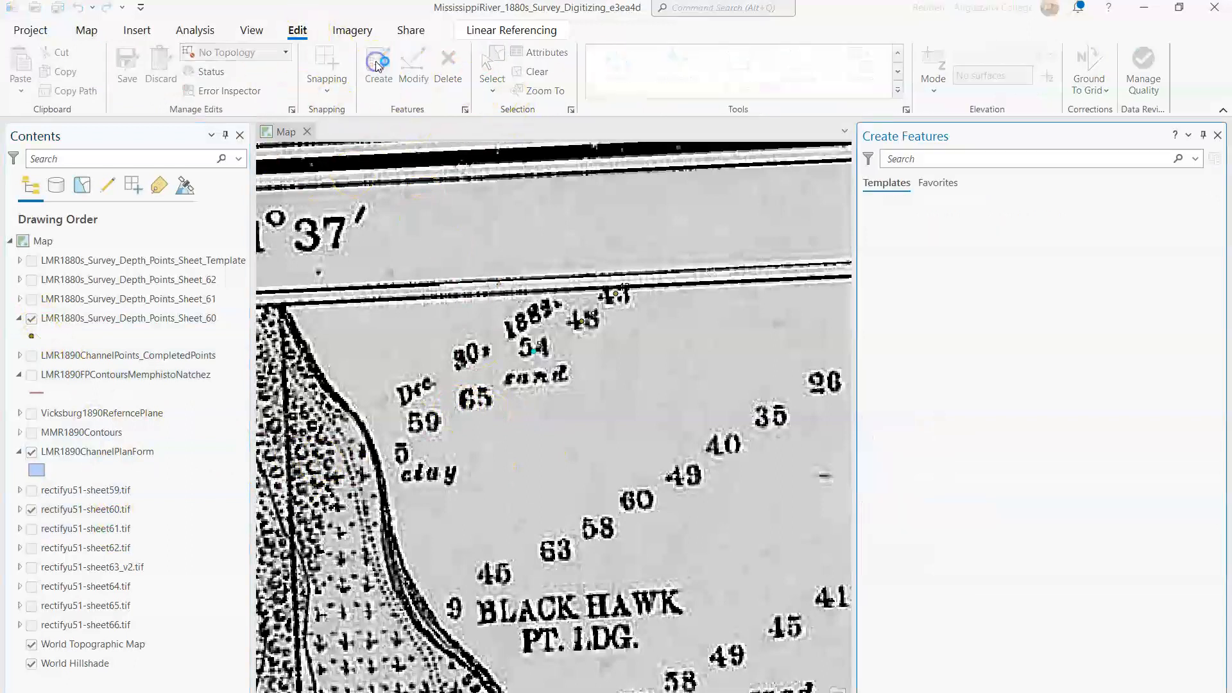
{"action": "left_click", "coordinate": [926, 255]}
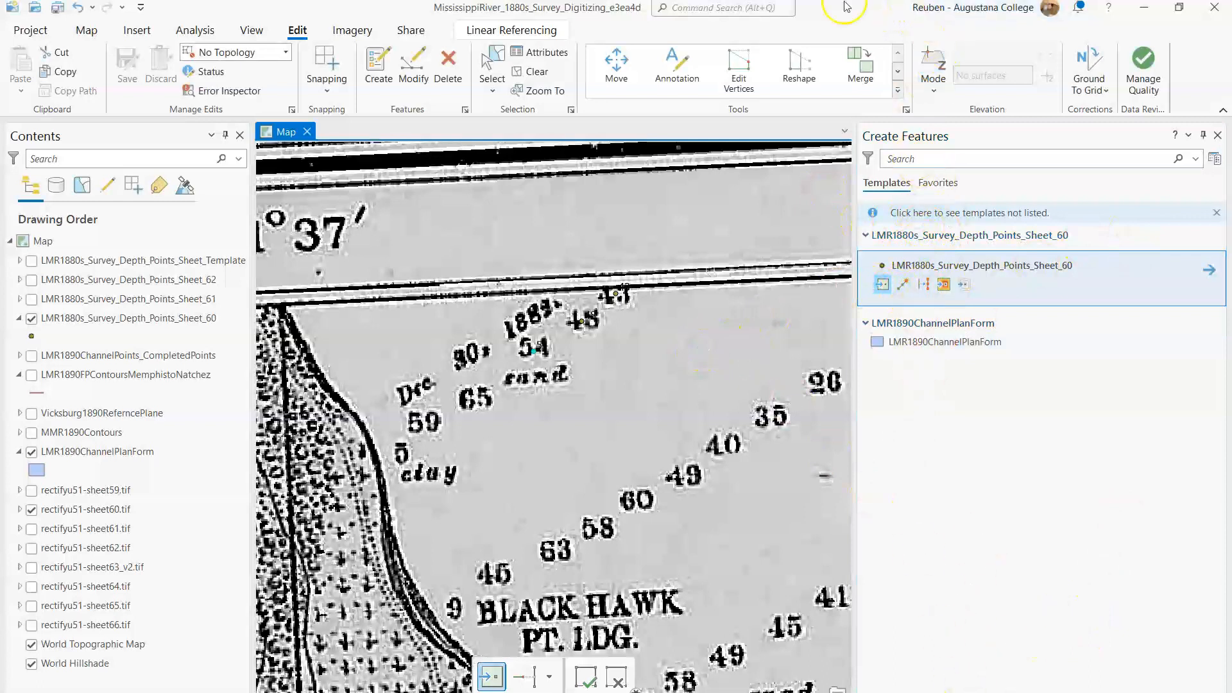
{"action": "left_click_drag", "start_coordinate": [846, 7], "coordinate": [820, 27]}
{"action": "left_click", "coordinate": [953, 677]}
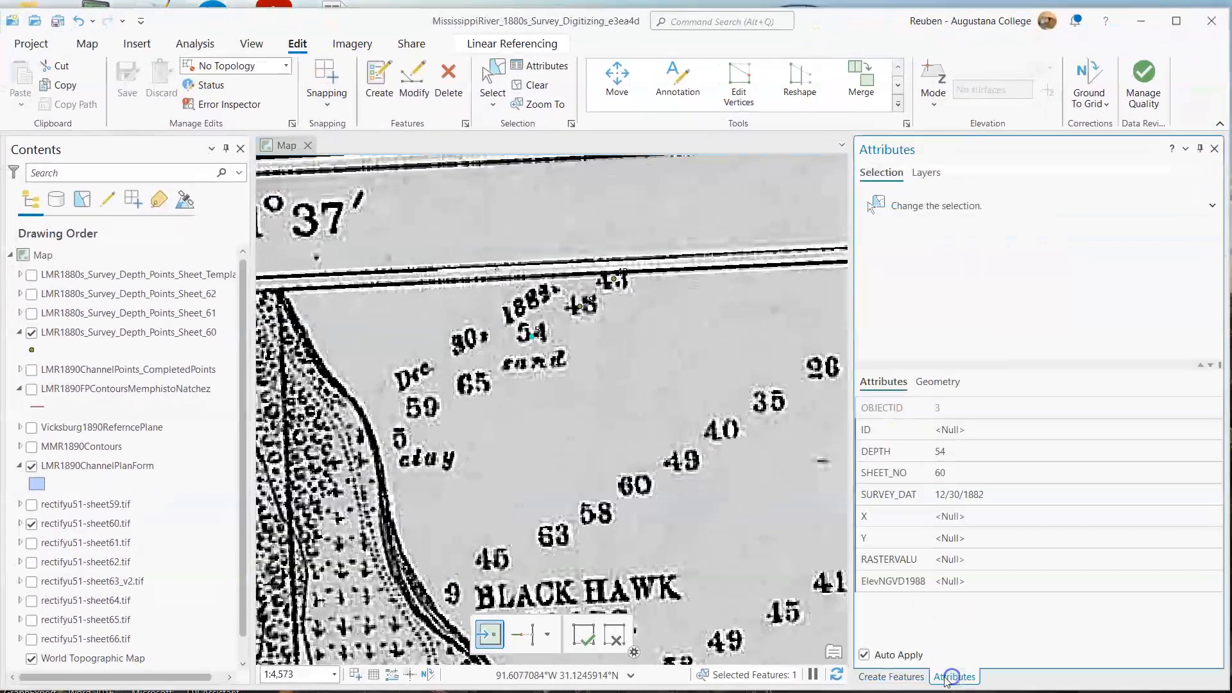
{"action": "left_click", "coordinate": [905, 676]}
{"action": "left_click", "coordinate": [948, 679]}
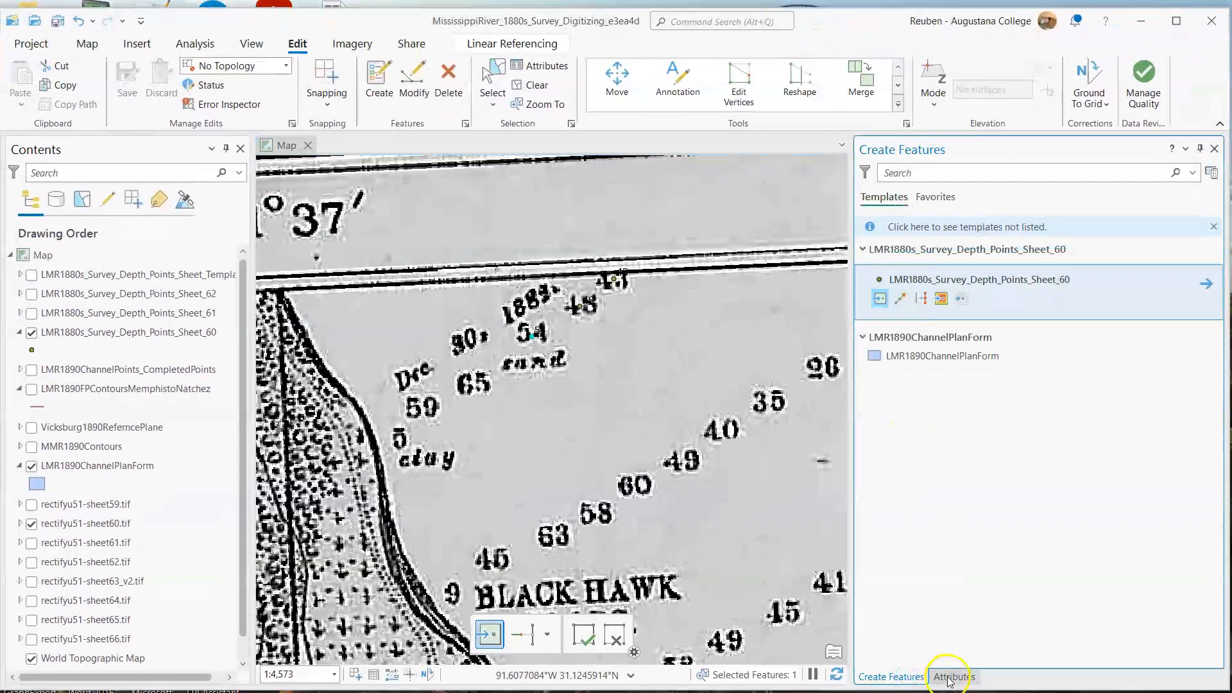
{"action": "left_click", "coordinate": [955, 678]}
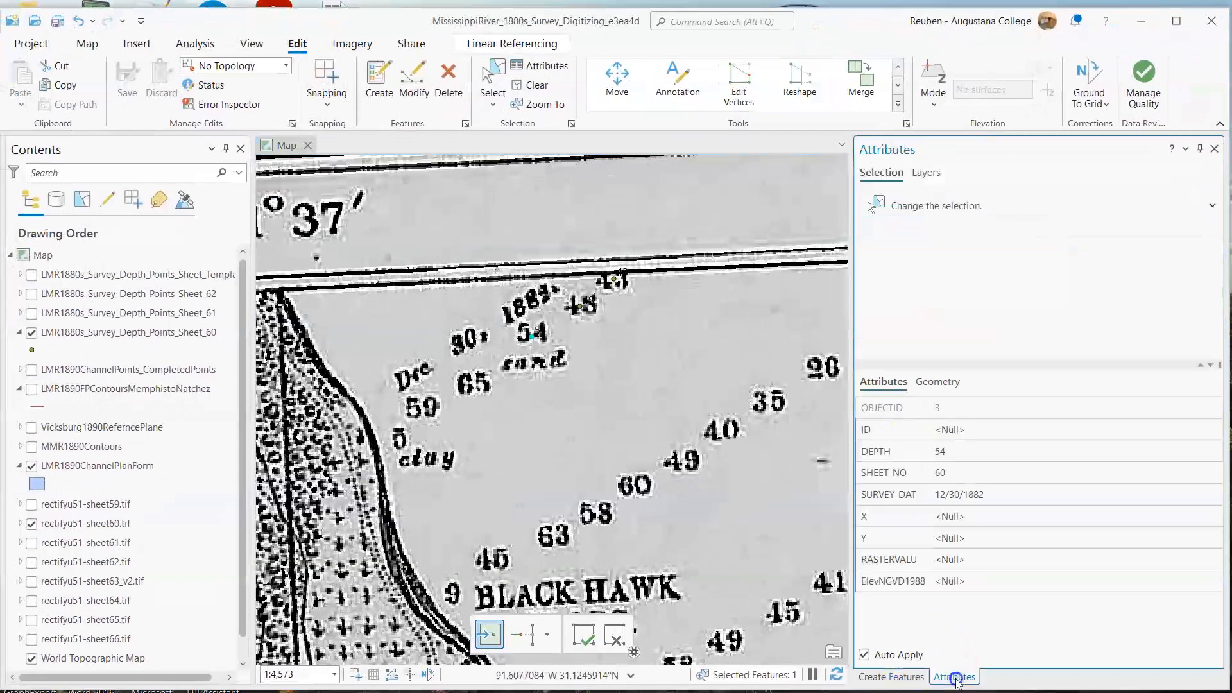
- Add a point on the 65 sounding with DEPTH 65, SHEET_NO 60 and SURVEY_DAT 12/30/1882
{"action": "left_click", "coordinate": [473, 383]}
{"action": "left_click", "coordinate": [936, 453]}
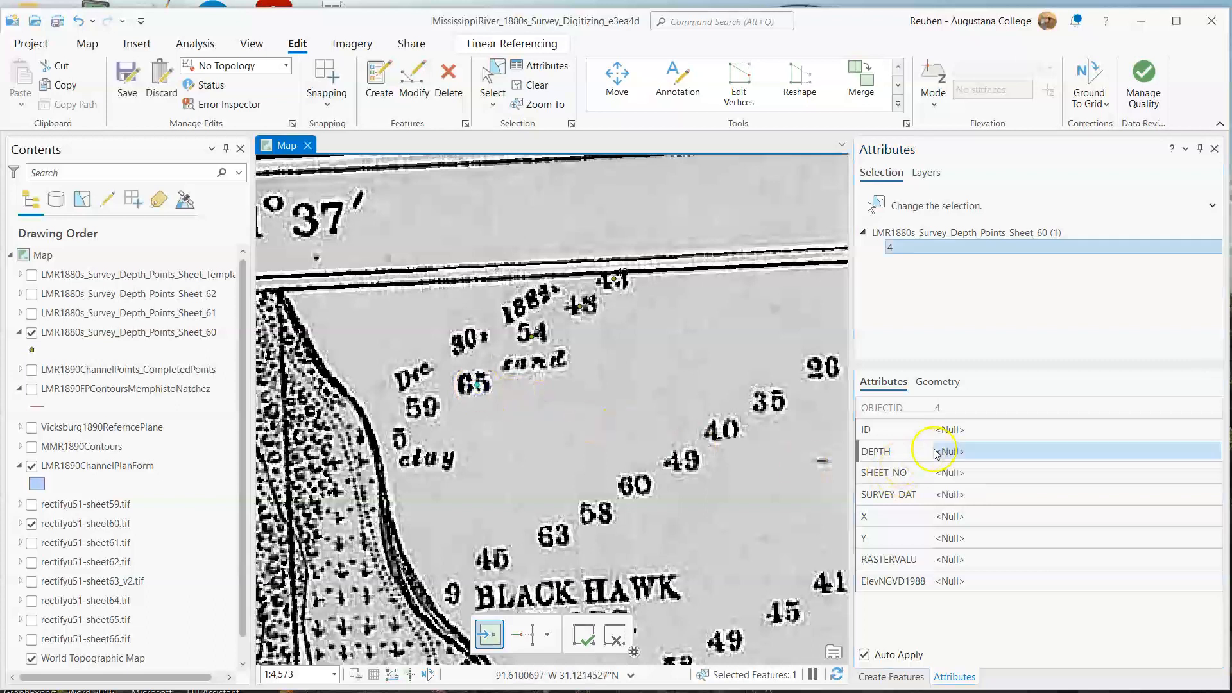
{"action": "left_click", "coordinate": [974, 455]}
{"action": "type", "text": "65"}
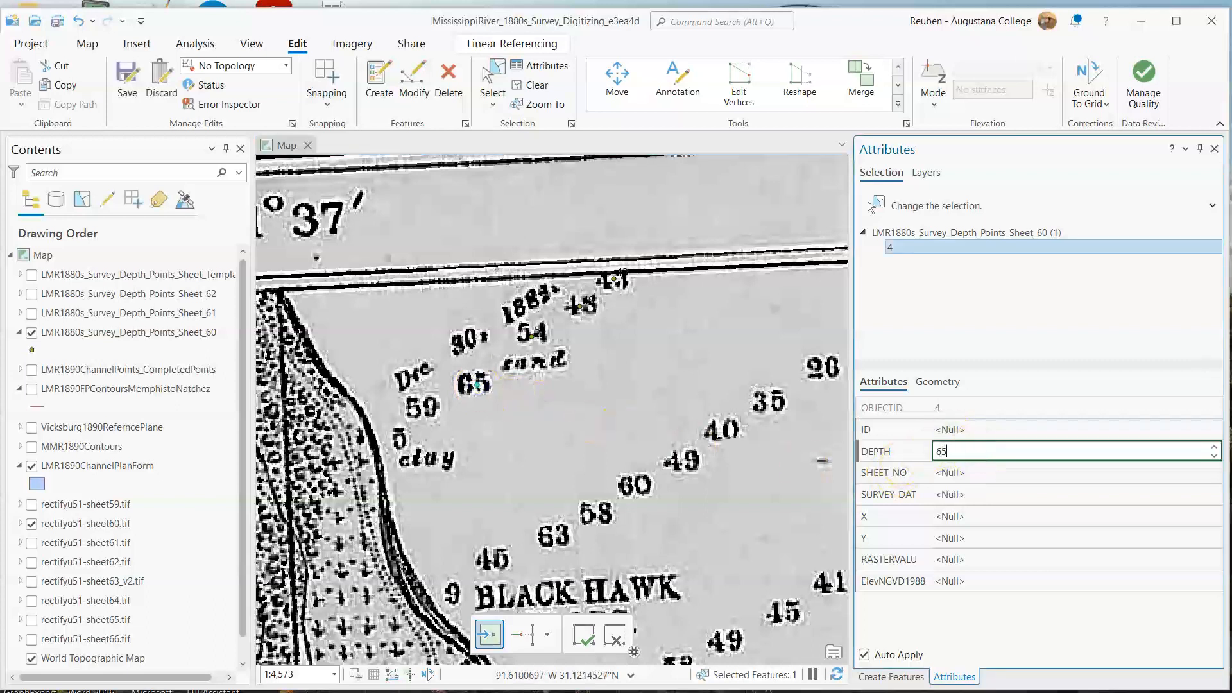
{"action": "left_click", "coordinate": [1013, 475]}
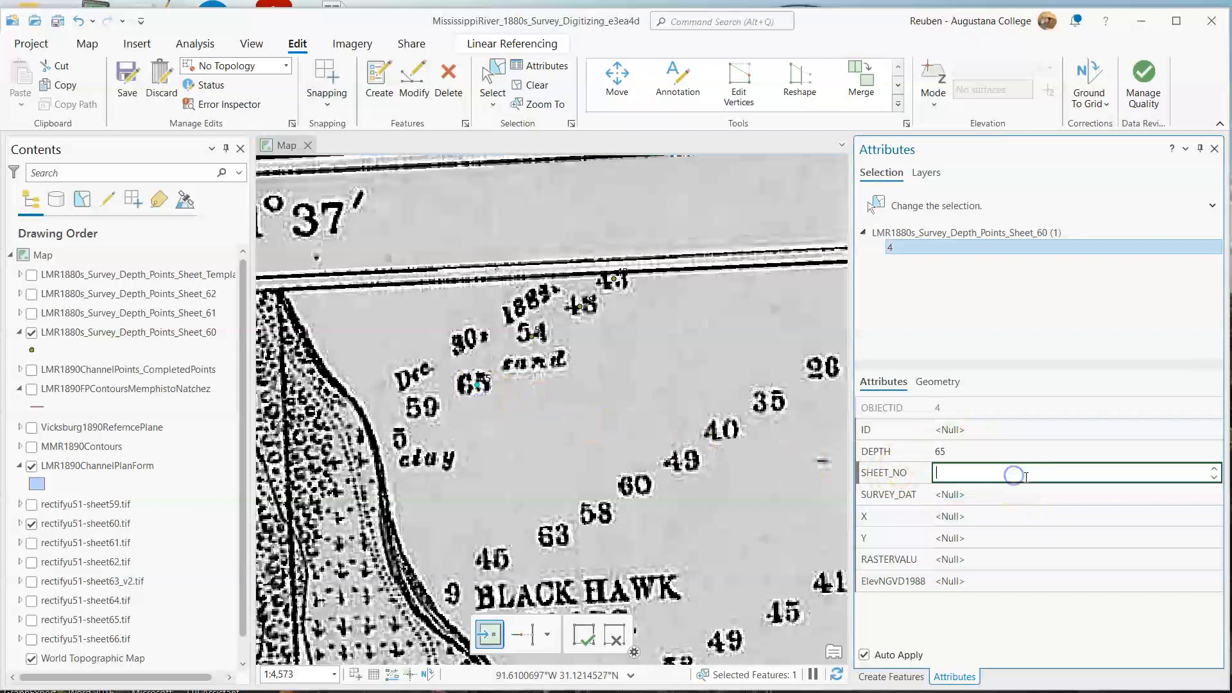
{"action": "type", "text": "60"}
{"action": "left_click", "coordinate": [1013, 496]}
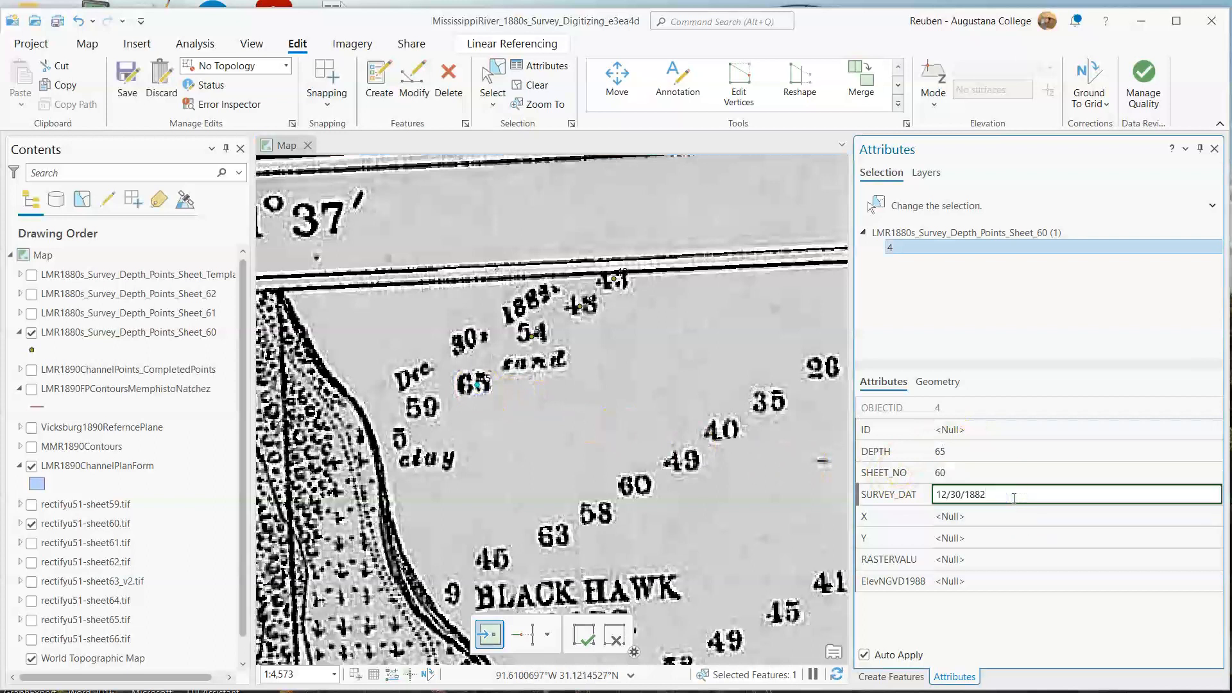
{"action": "key", "text": "Tab"}
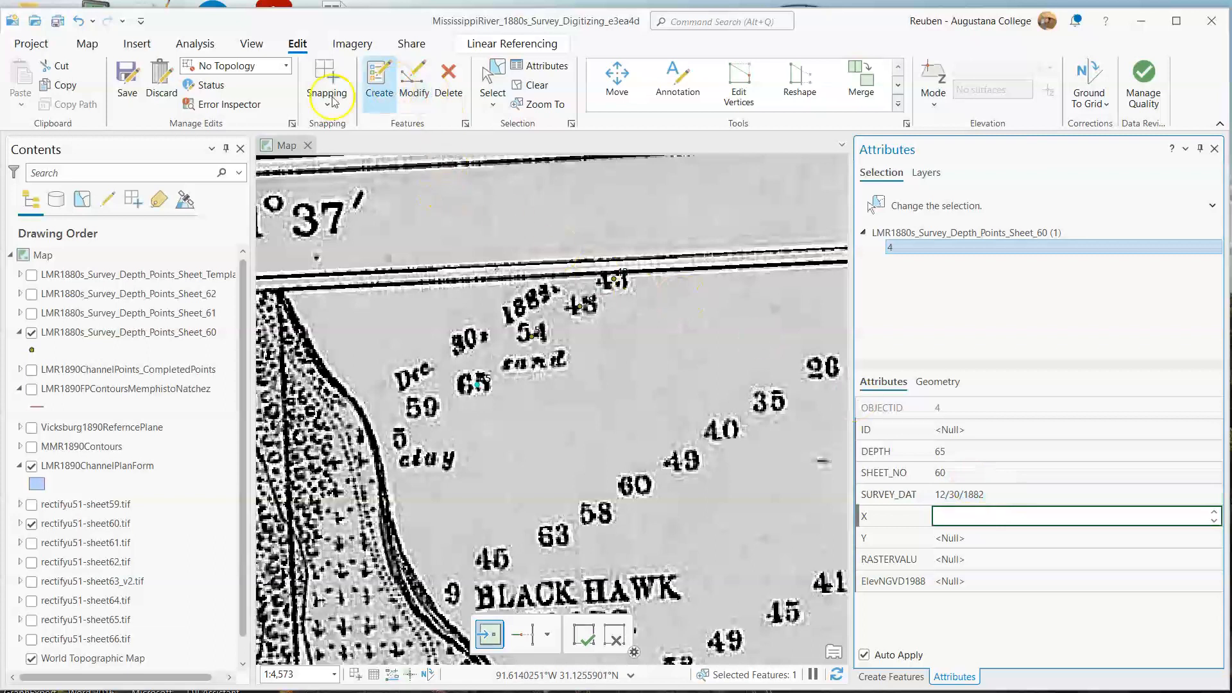
- Save all feature edits, and save the project
{"action": "left_click", "coordinate": [133, 93]}
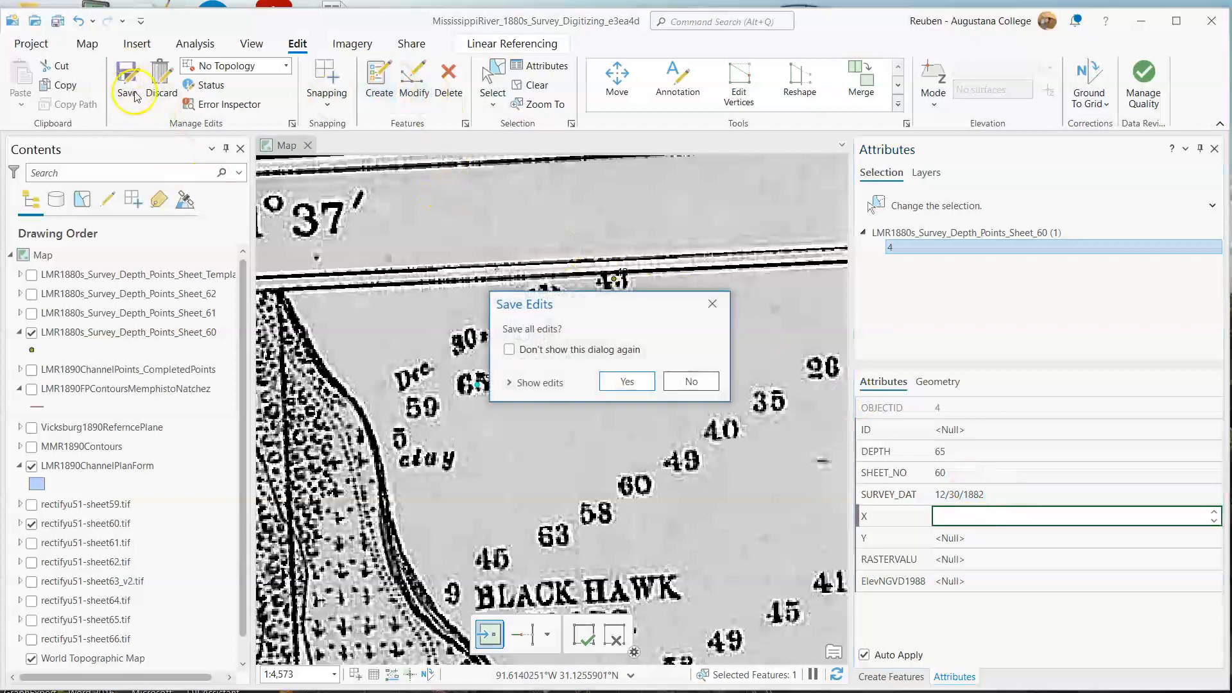
{"action": "left_click", "coordinate": [621, 383]}
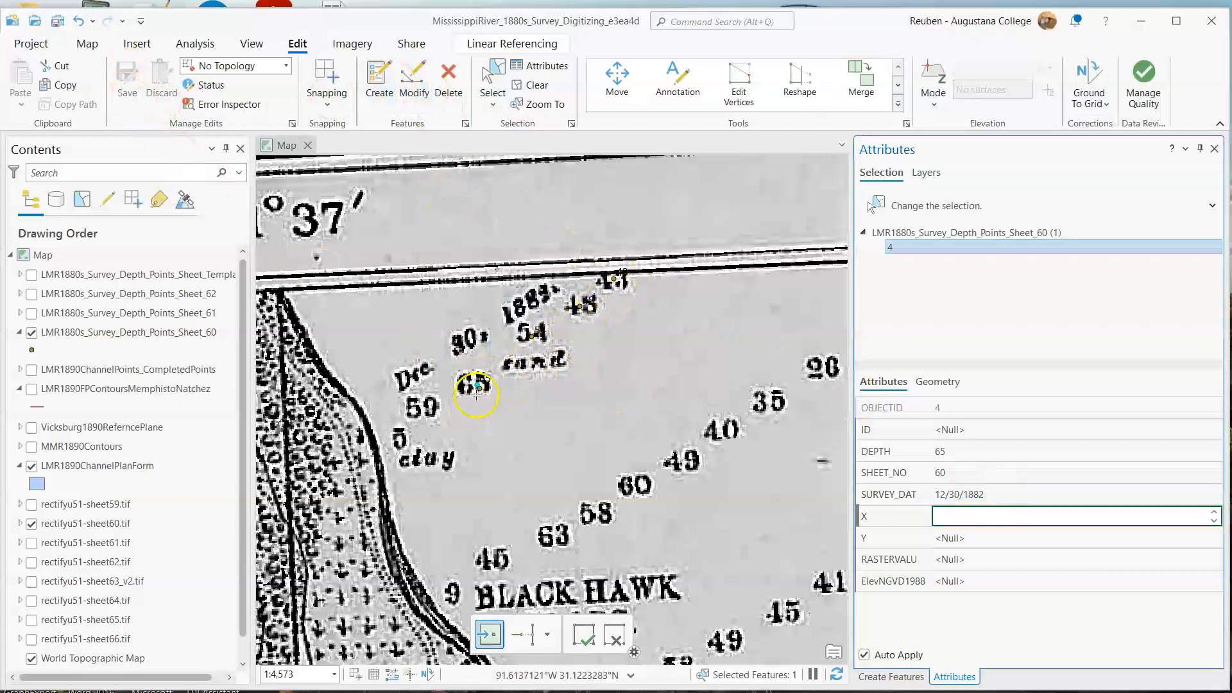
{"action": "left_click", "coordinate": [58, 24]}
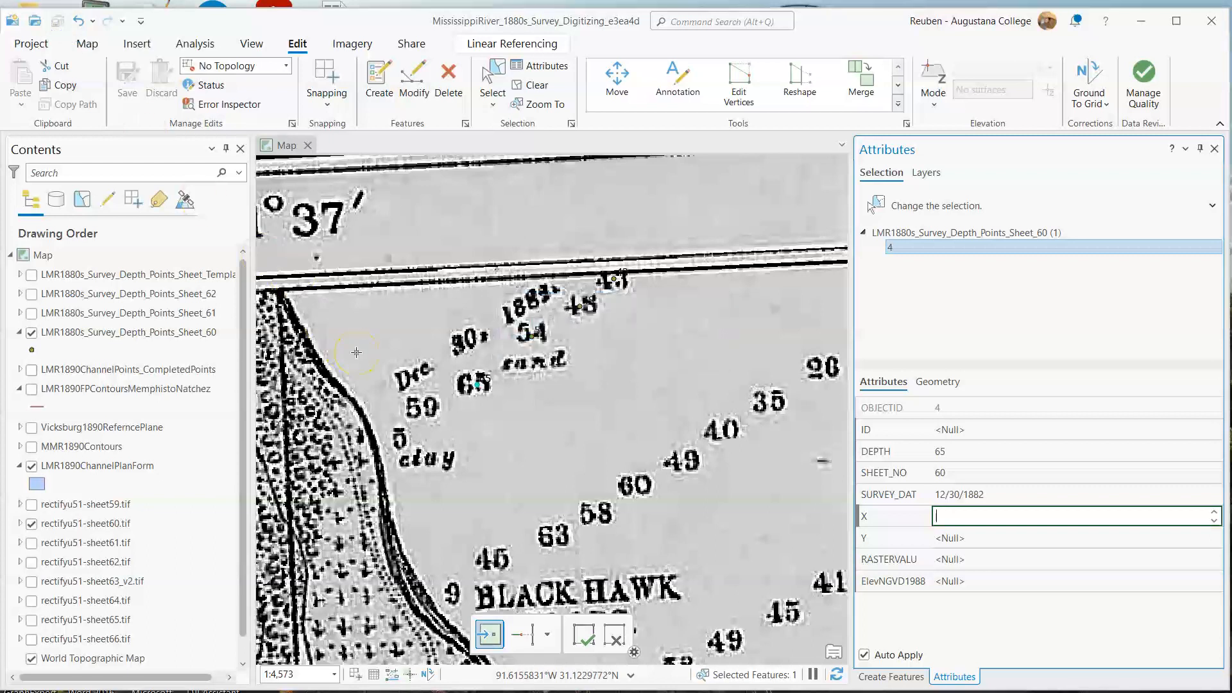
{"action": "mouse_move", "coordinate": [376, 690]}
{"action": "left_click", "coordinate": [462, 648]}
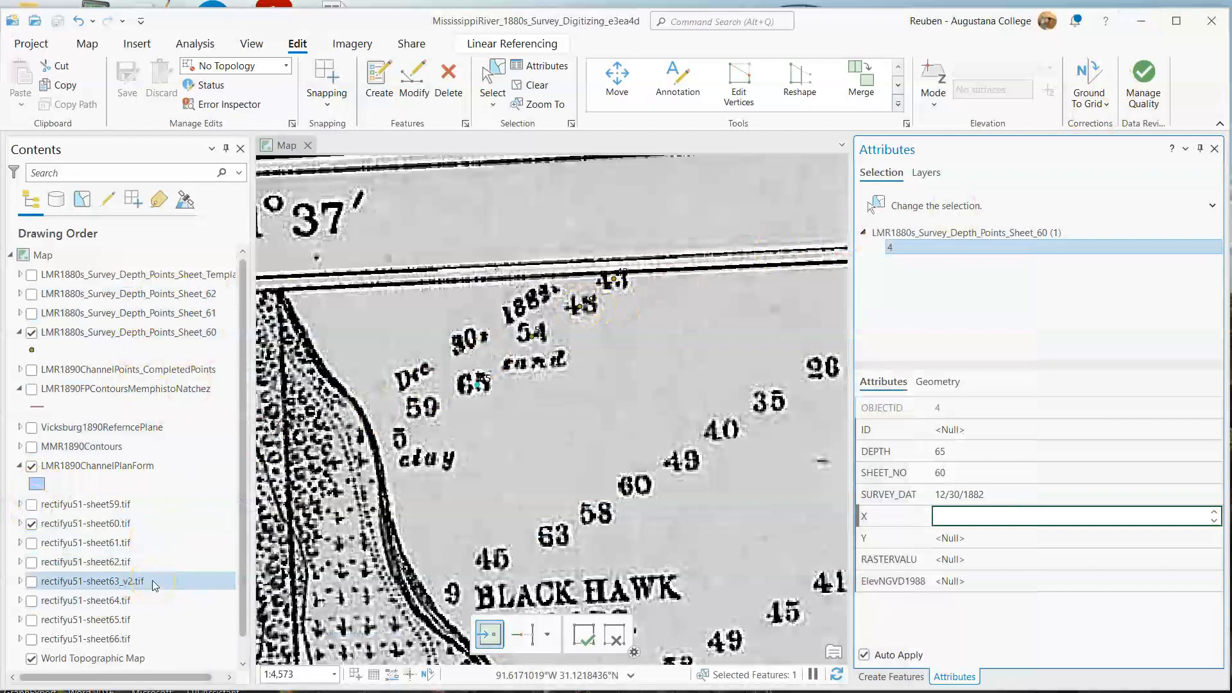
{"action": "left_click", "coordinate": [154, 302]}
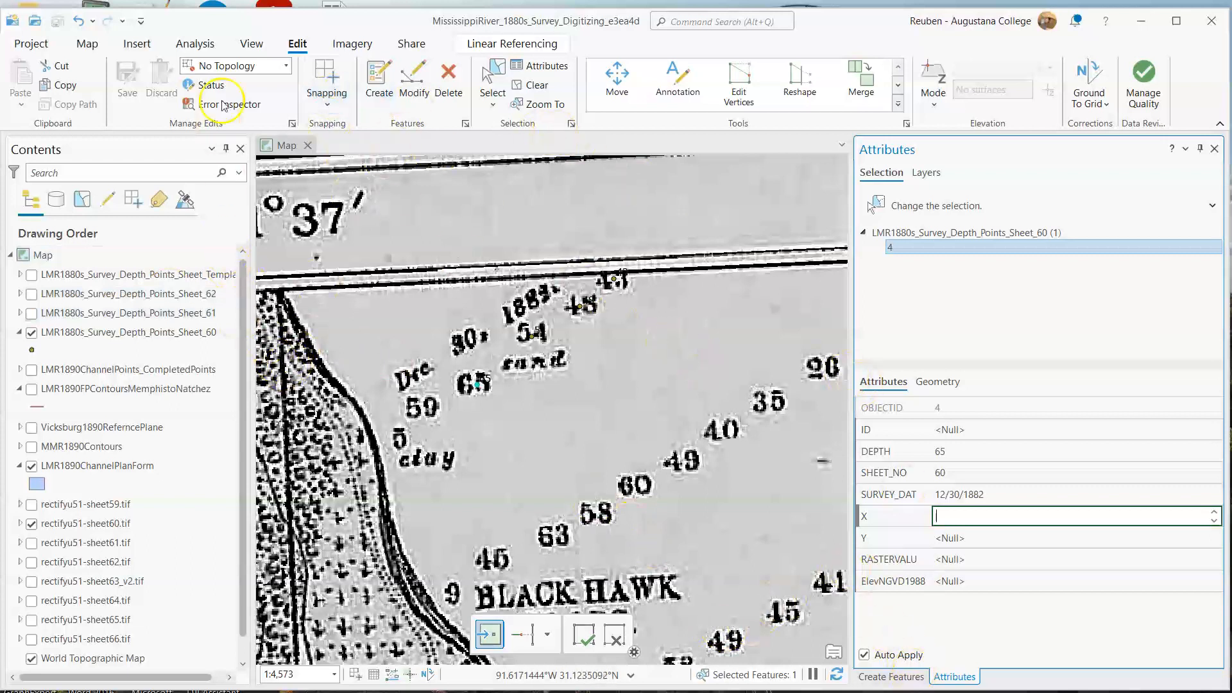
- Show the project catalog and expand its folder connections down to Default.gdb in the MississippiRiver_1880s_Survey_Digitizing_e3ea4d folder
{"action": "left_click", "coordinate": [246, 46]}
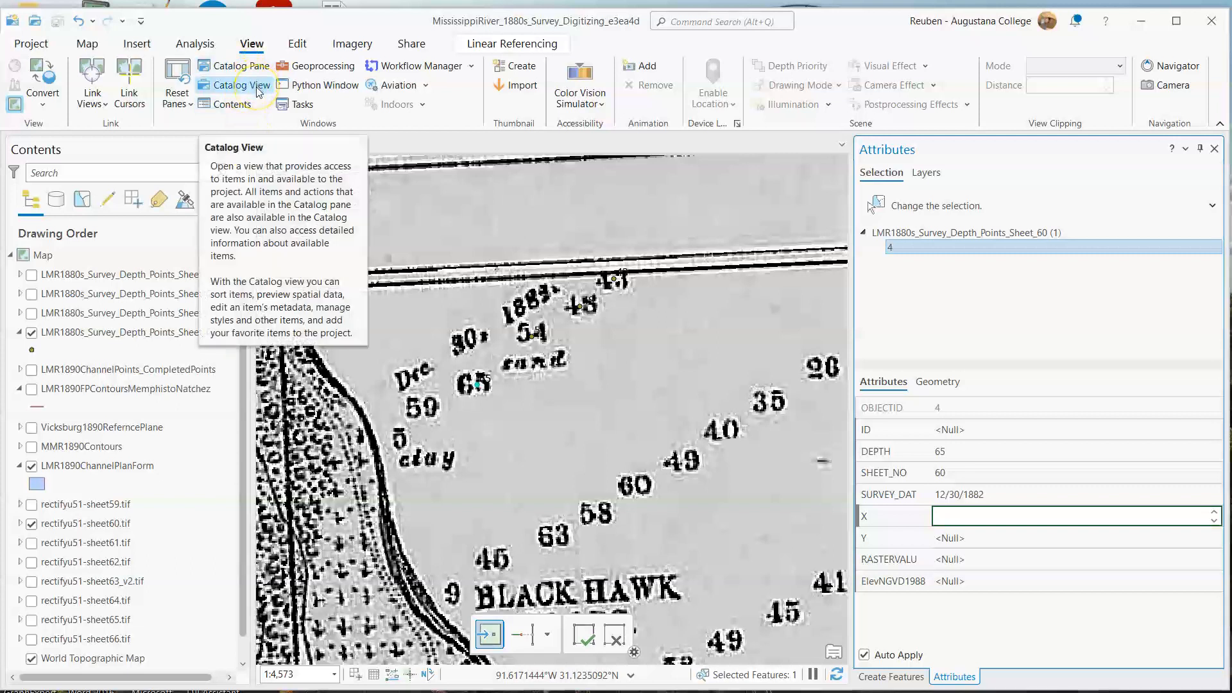
{"action": "left_click", "coordinate": [238, 66]}
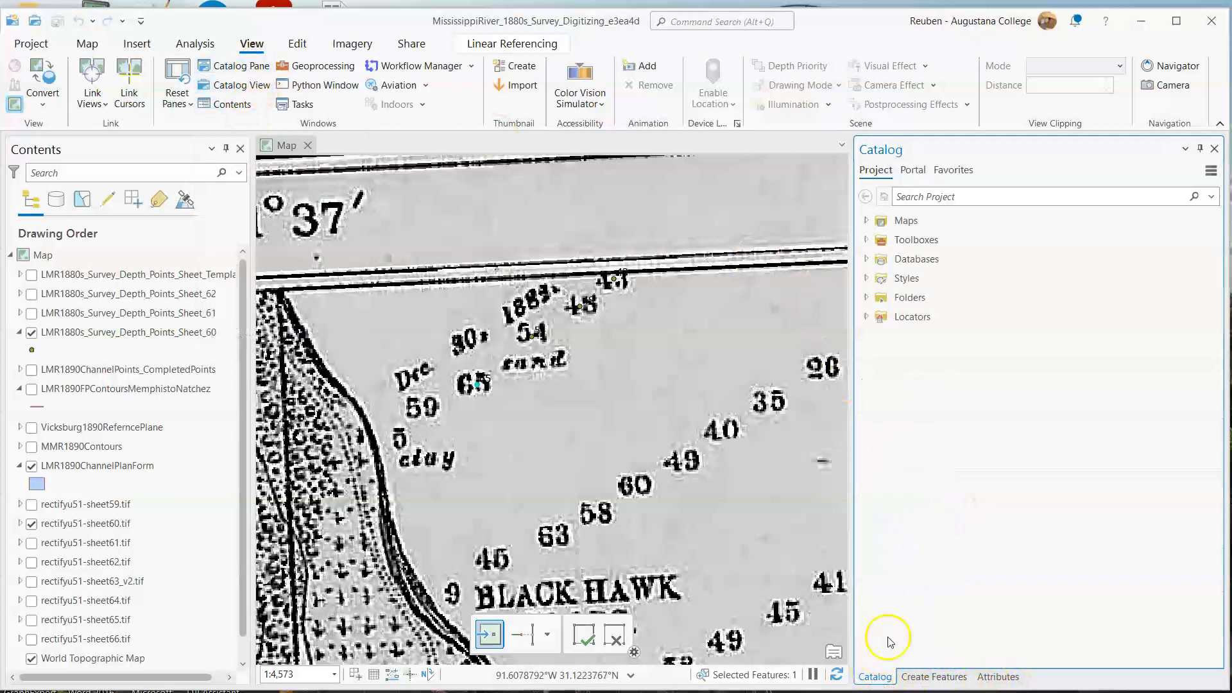
{"action": "left_click", "coordinate": [867, 298]}
{"action": "left_click", "coordinate": [879, 317]}
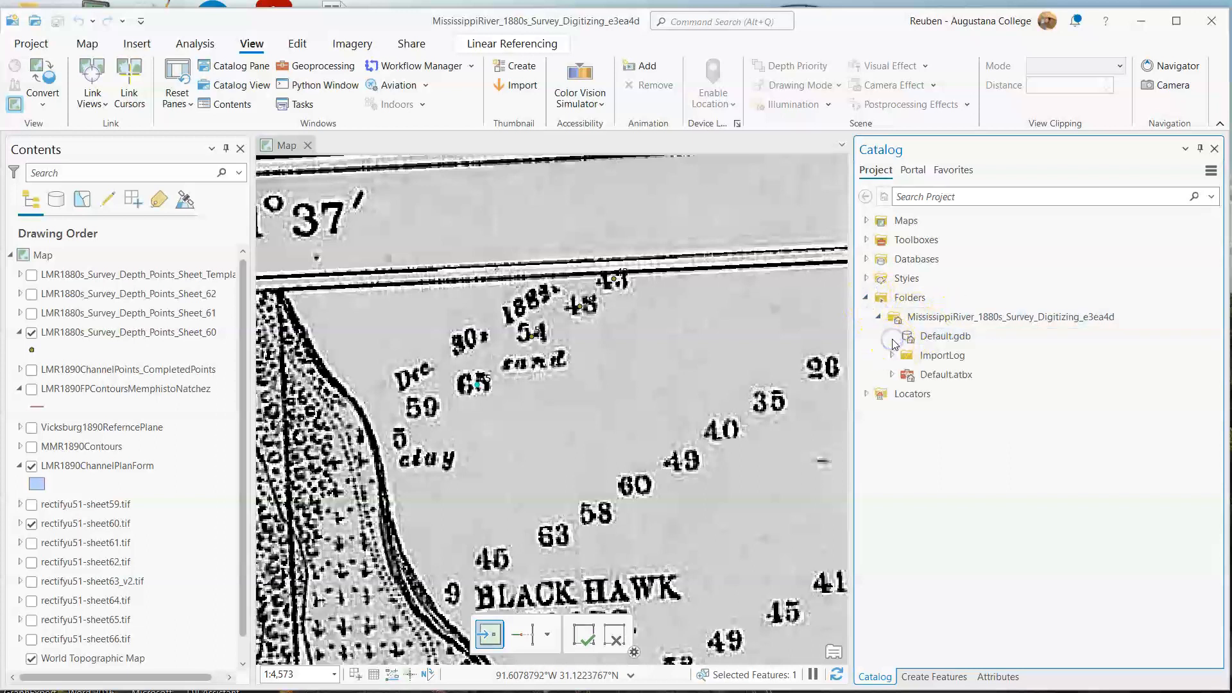
{"action": "left_click", "coordinate": [894, 339]}
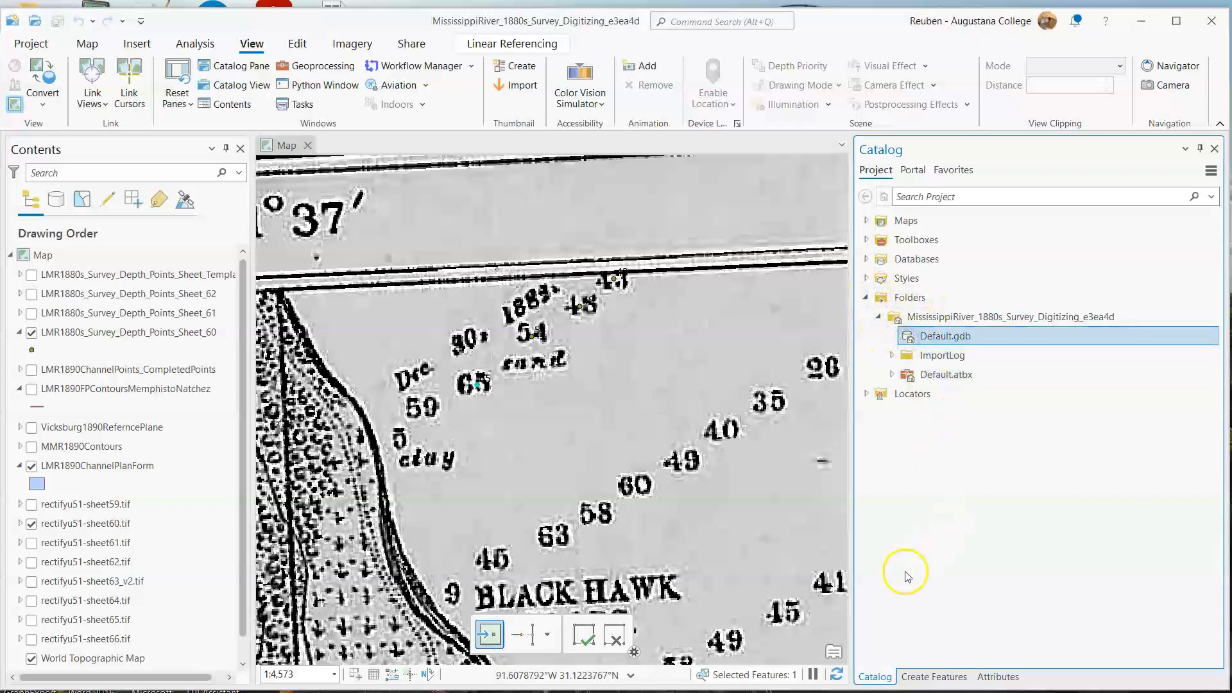
- Add a folder connection to p20 in MississippiRiver_1880s_Survey_Digitizing_e3ea4d on Local Disk (C:), and expand it to list its geodatabases
{"action": "right_click", "coordinate": [895, 298]}
{"action": "left_click", "coordinate": [904, 306]}
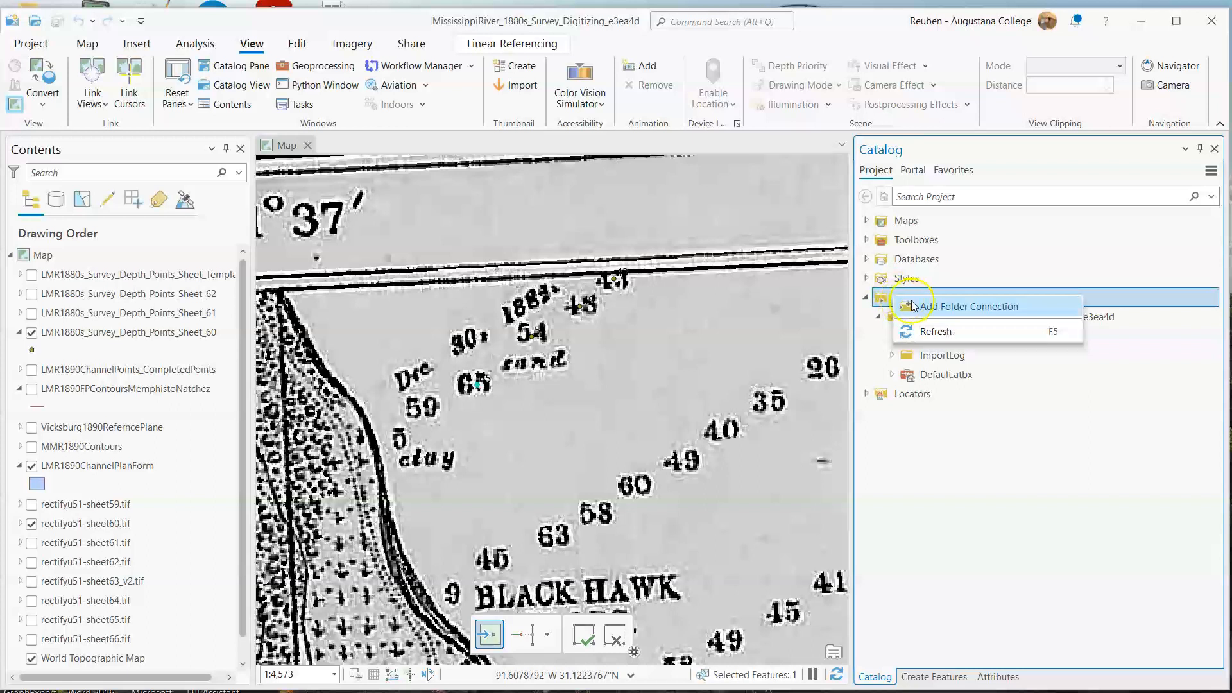
{"action": "left_click", "coordinate": [914, 307]}
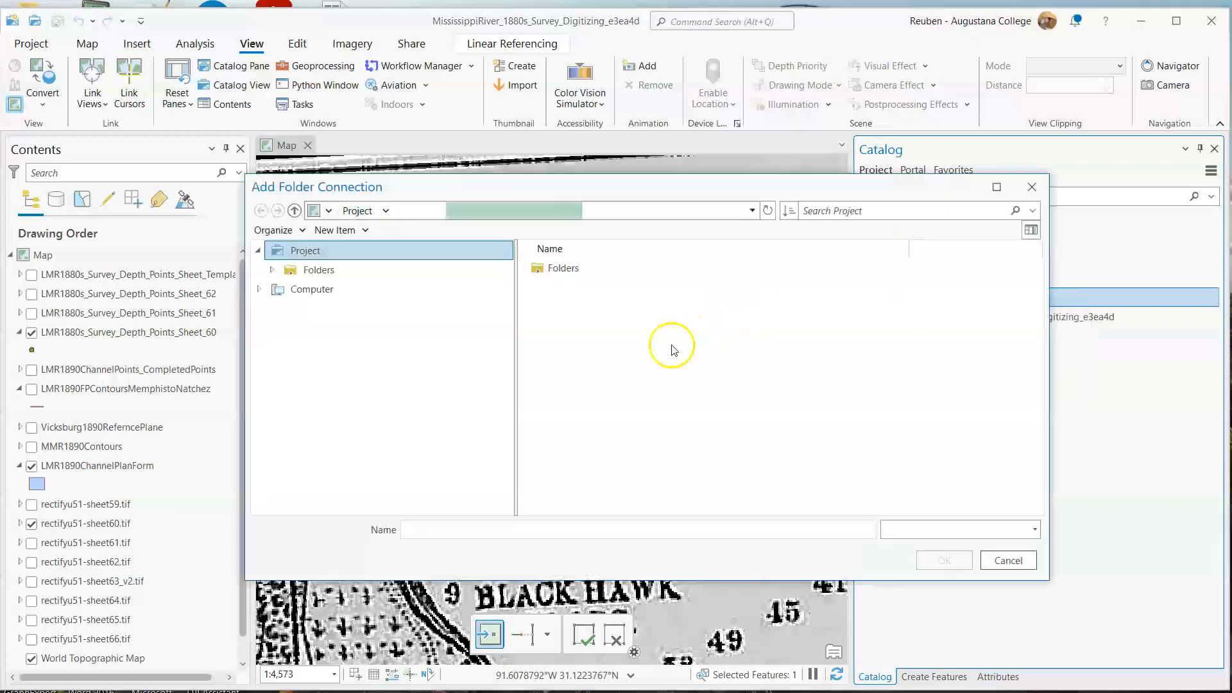
{"action": "left_click_drag", "start_coordinate": [565, 194], "coordinate": [430, 146]}
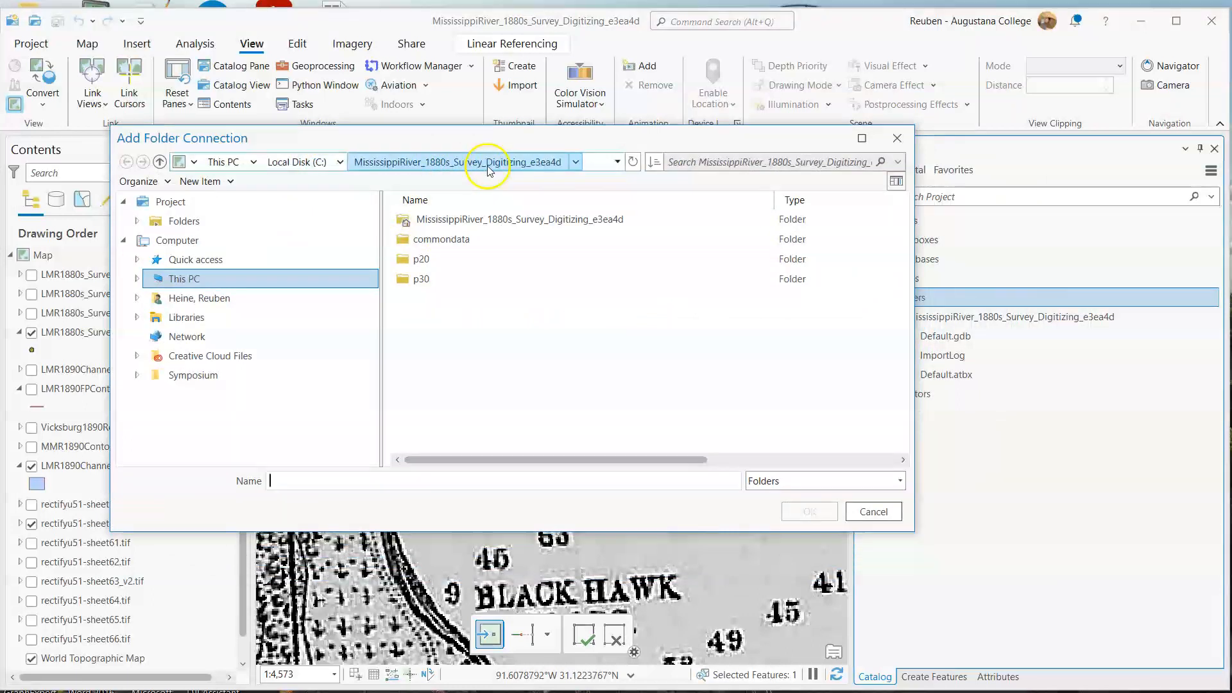
{"action": "left_click", "coordinate": [458, 263]}
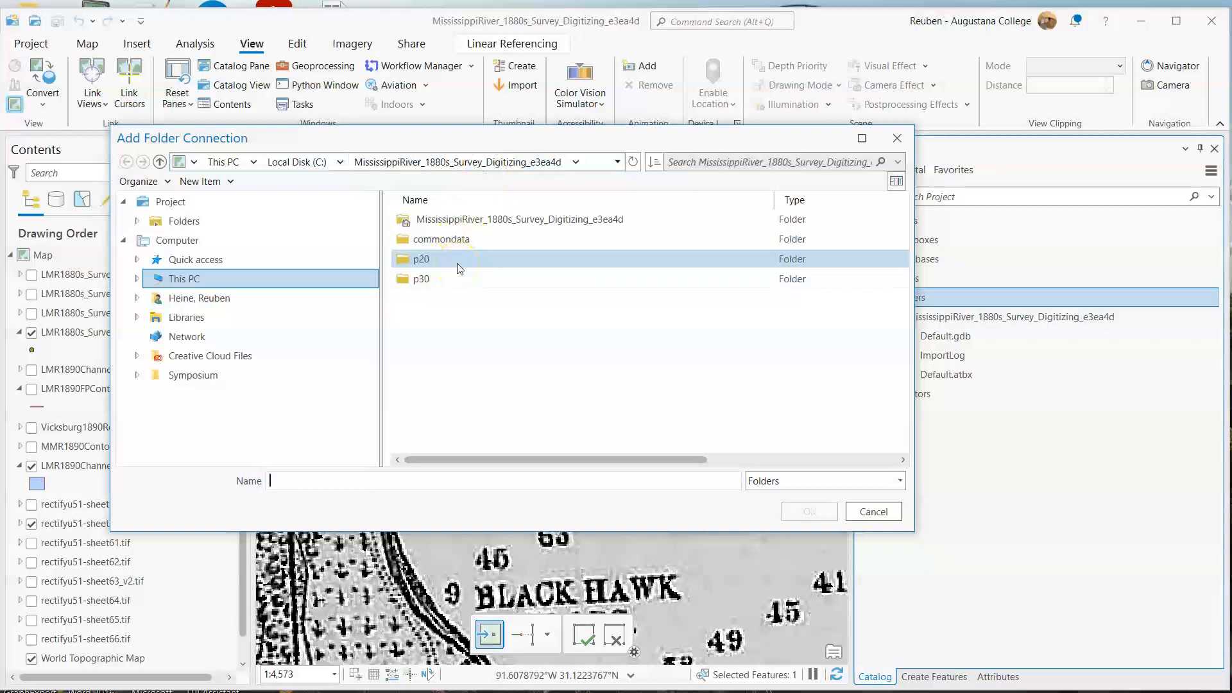
{"action": "double_click", "coordinate": [460, 268]}
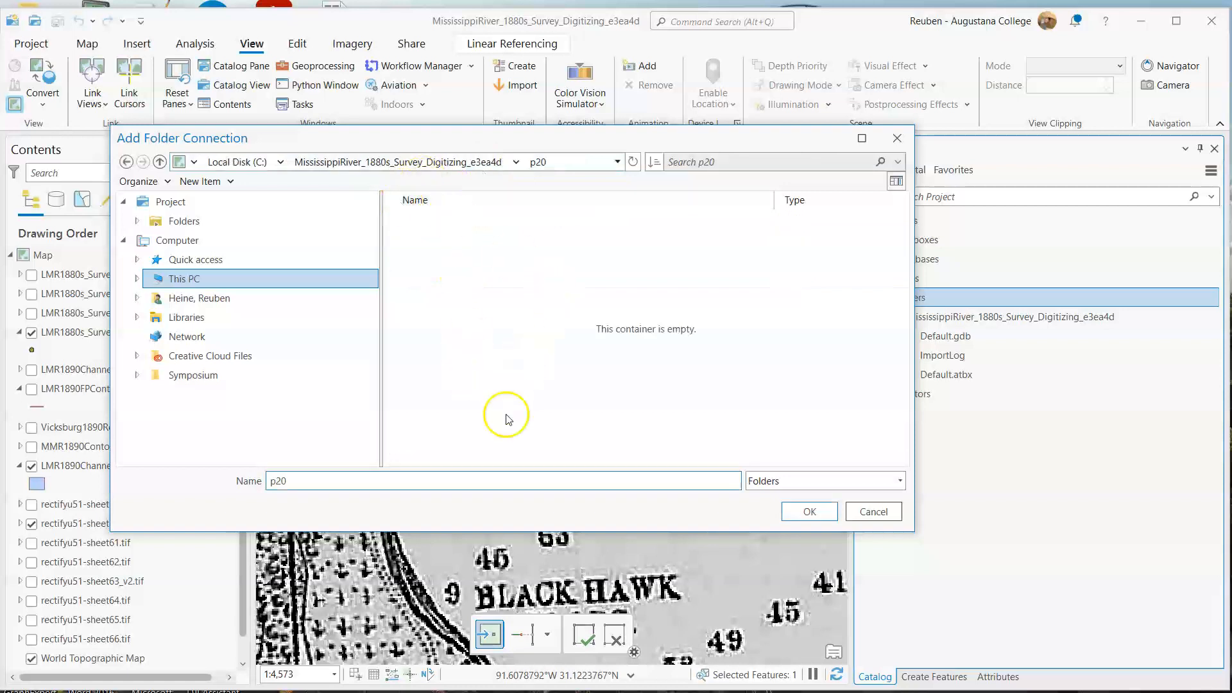
{"action": "left_click", "coordinate": [475, 162]}
{"action": "left_click", "coordinate": [418, 260]}
{"action": "left_click", "coordinate": [794, 514]}
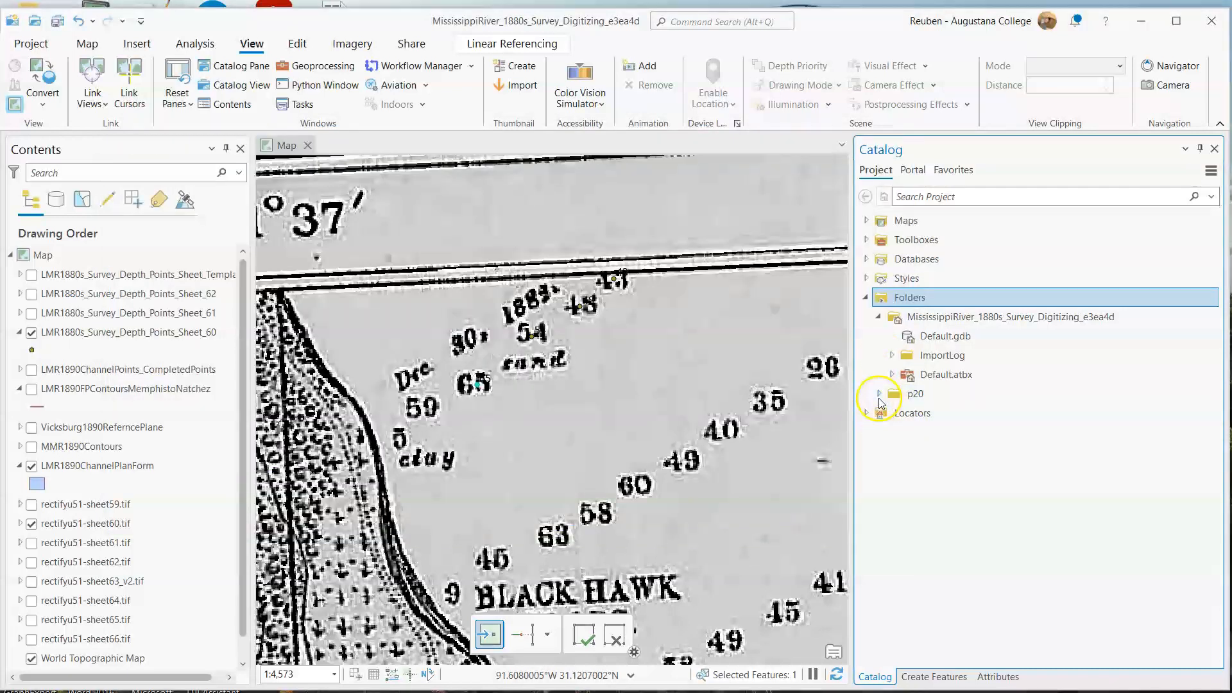
{"action": "left_click", "coordinate": [879, 394]}
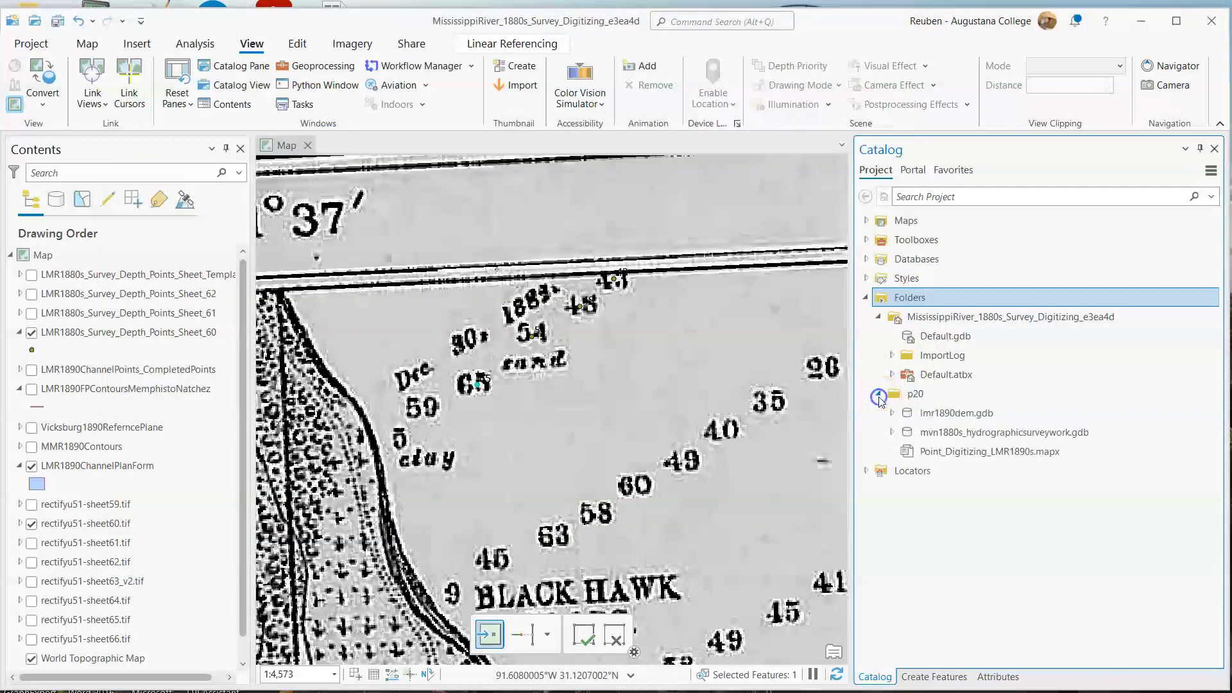
- Copy the LMR1880s_Survey_Depth_Points_Sheet_Template feature class and paste the copy into mvn1880s_hydrographicsurveywork.gdb
{"action": "left_click", "coordinate": [892, 433]}
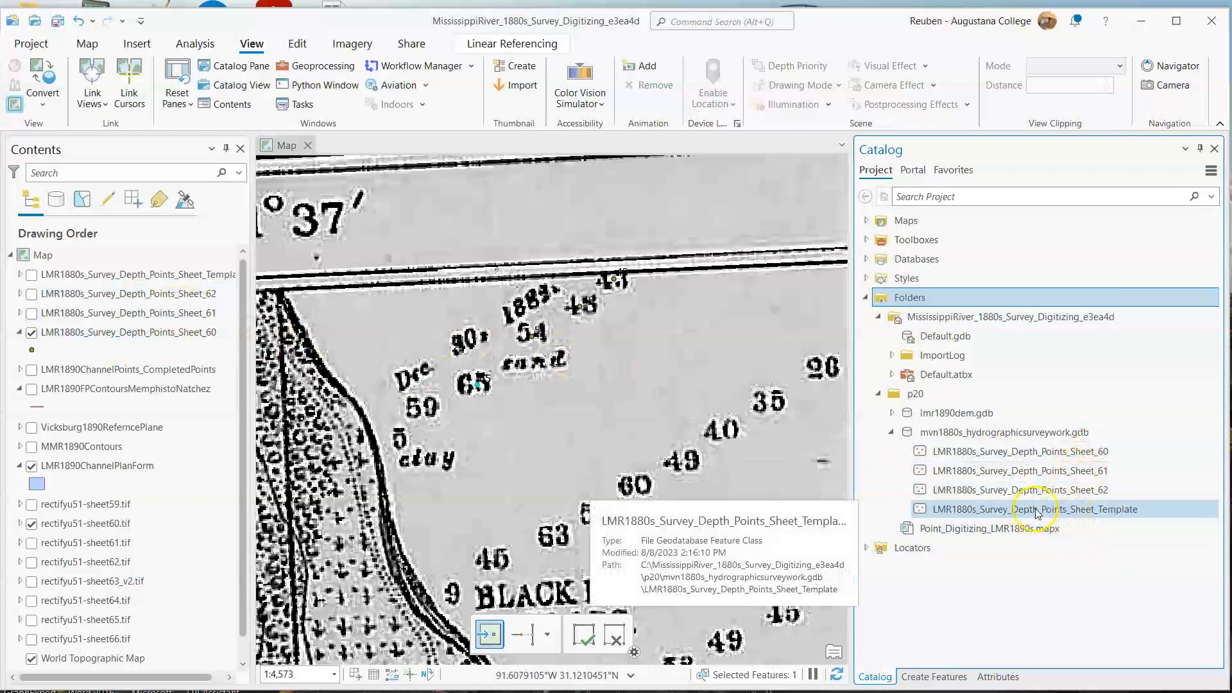
{"action": "right_click", "coordinate": [1085, 511]}
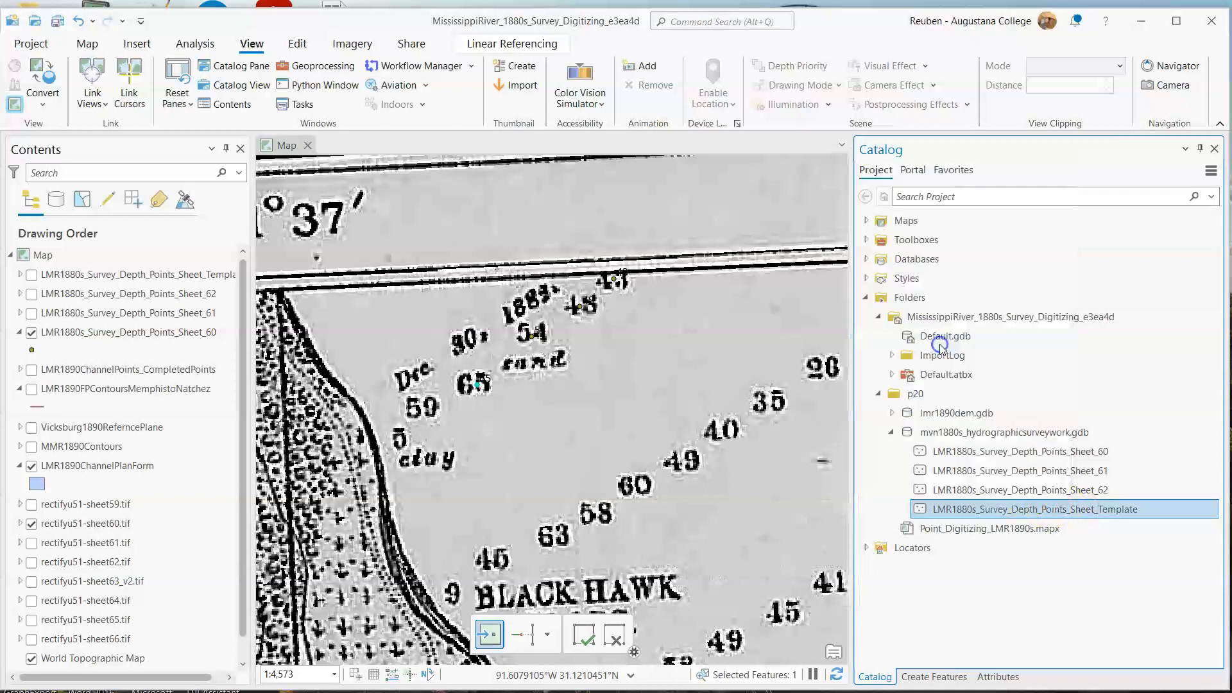
{"action": "left_click", "coordinate": [948, 433]}
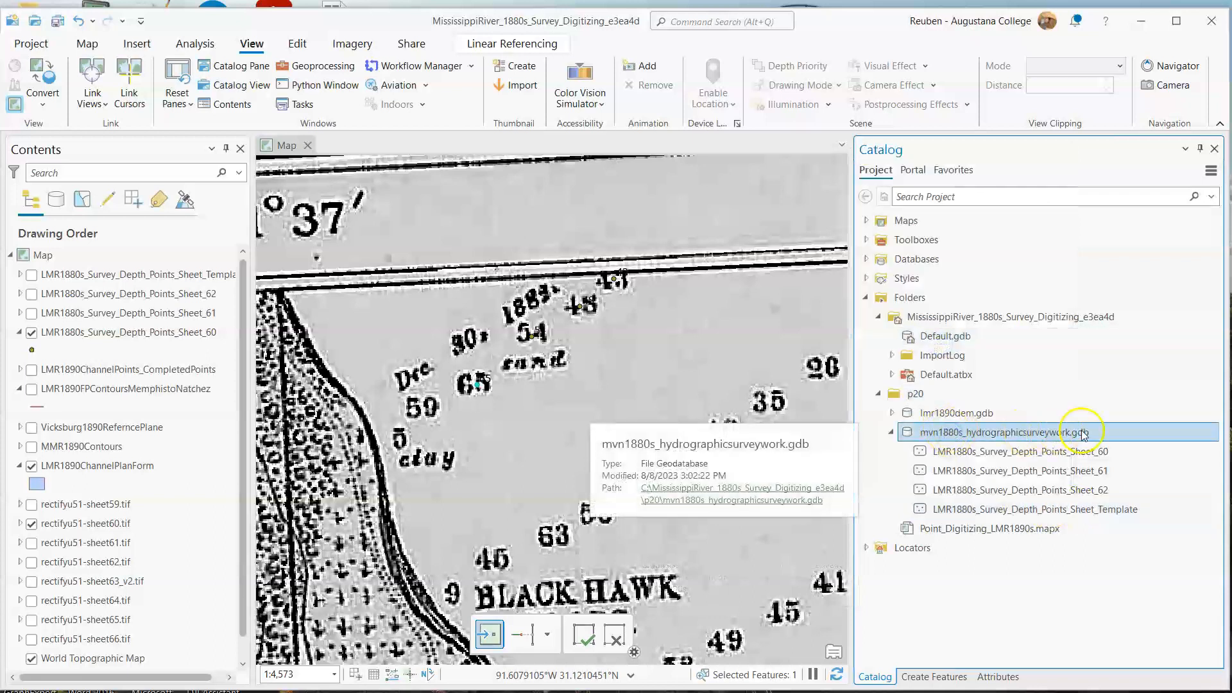
{"action": "right_click", "coordinate": [1034, 434]}
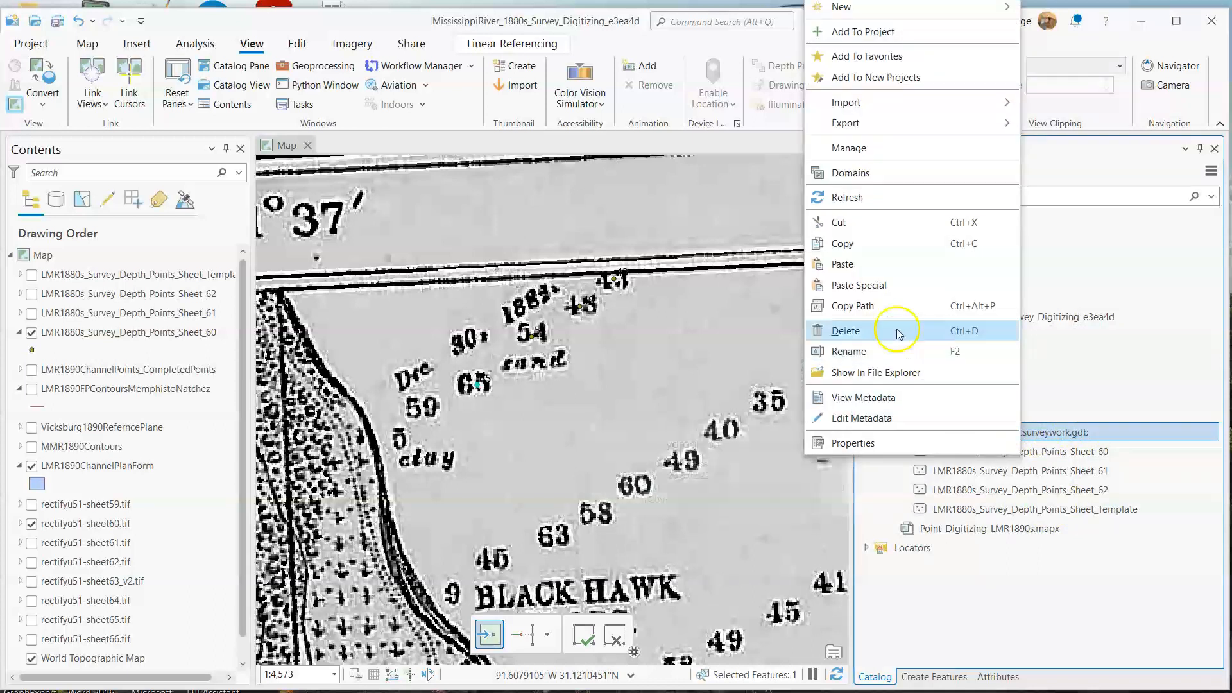
{"action": "left_click", "coordinate": [874, 263]}
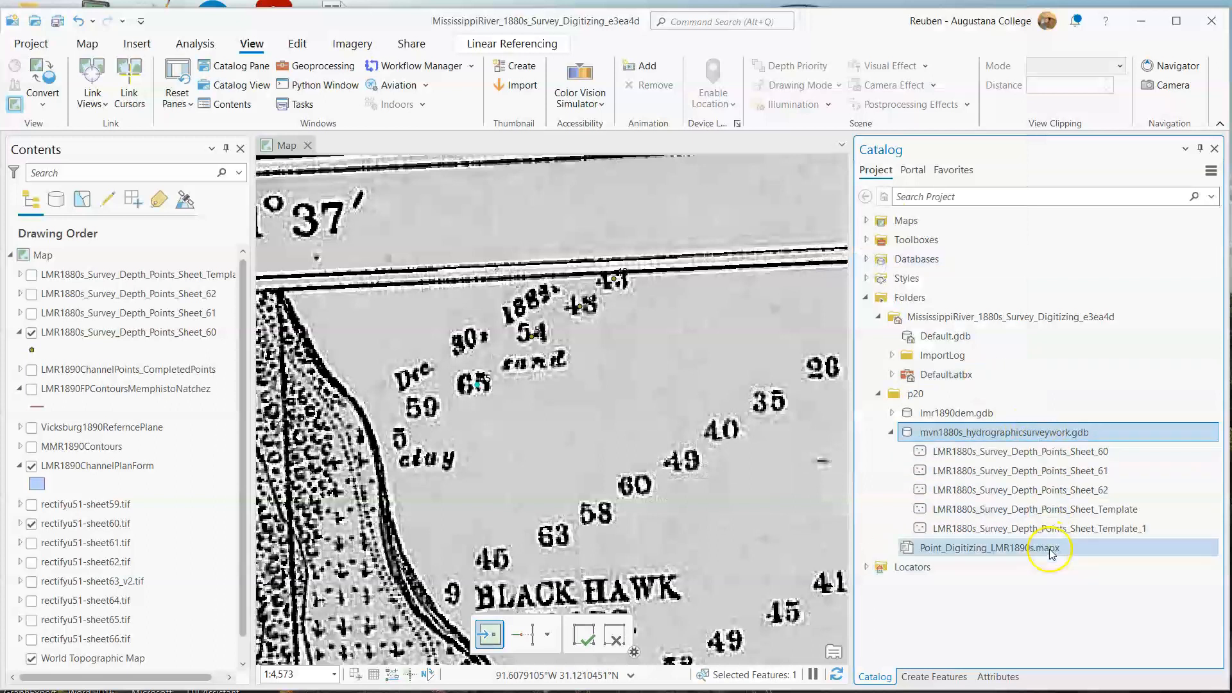
- Rename the pasted template copy as LMR1880s_Survey_Depth_Points_Sheet_63
{"action": "left_click", "coordinate": [1128, 531]}
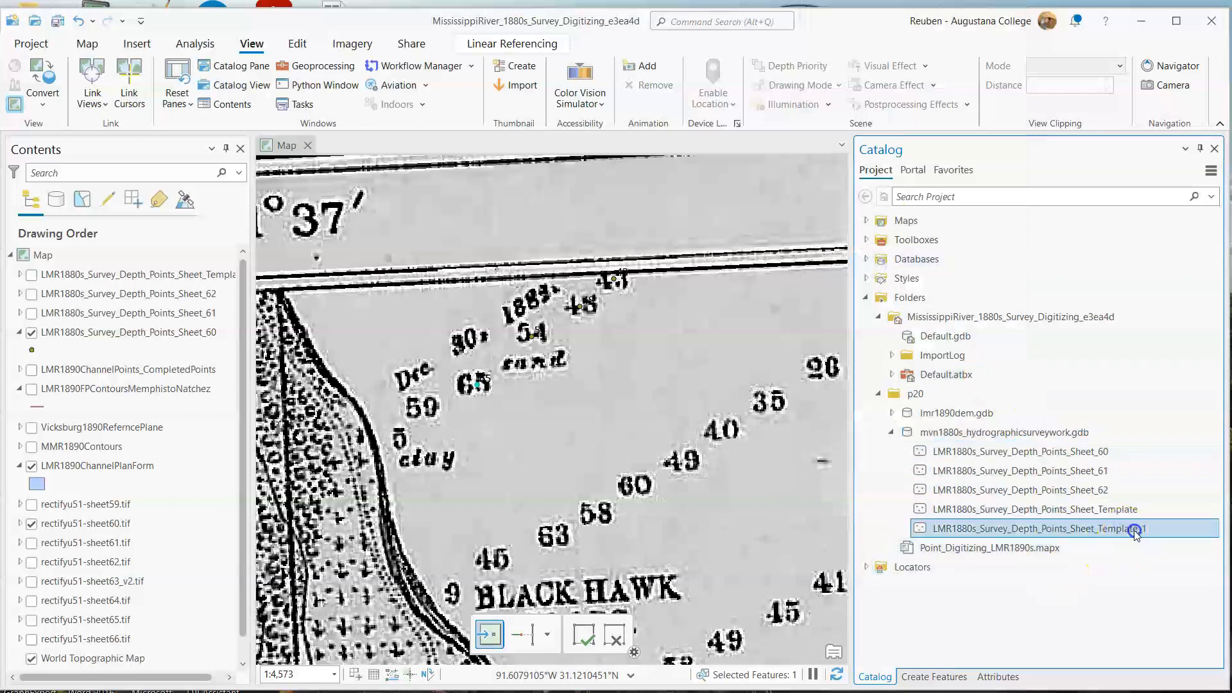
{"action": "left_click", "coordinate": [1145, 533]}
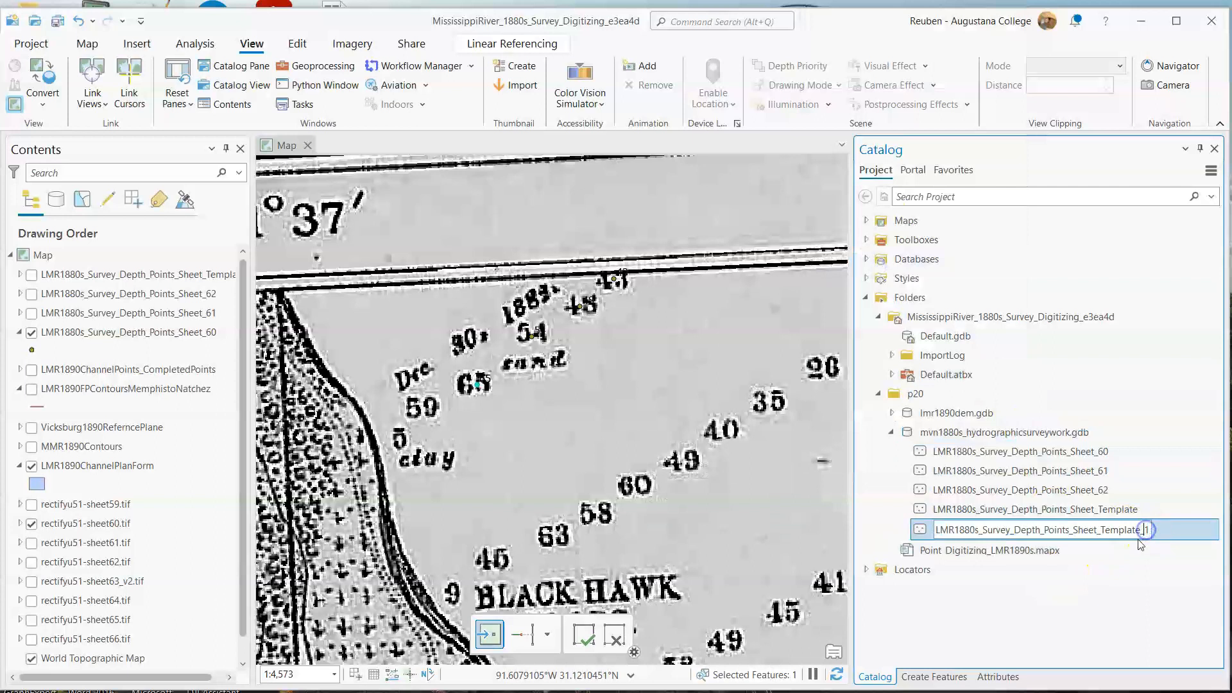
{"action": "left_click", "coordinate": [1084, 550]}
{"action": "right_click", "coordinate": [1088, 532]}
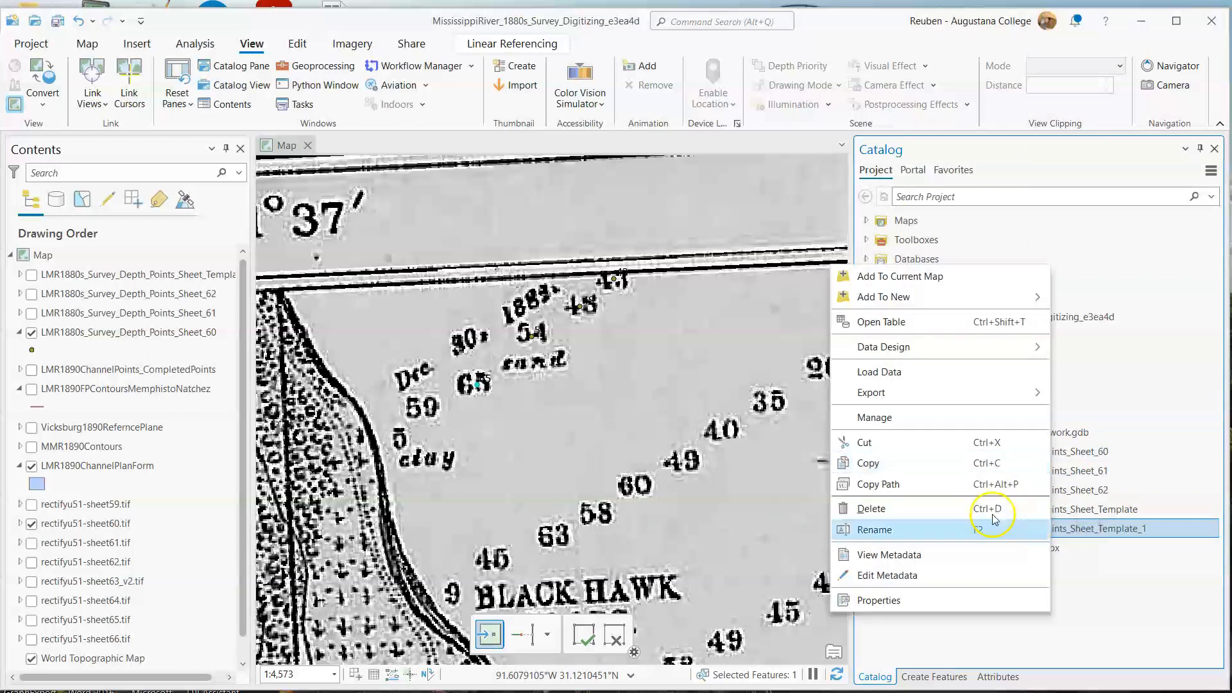
{"action": "left_click", "coordinate": [937, 530]}
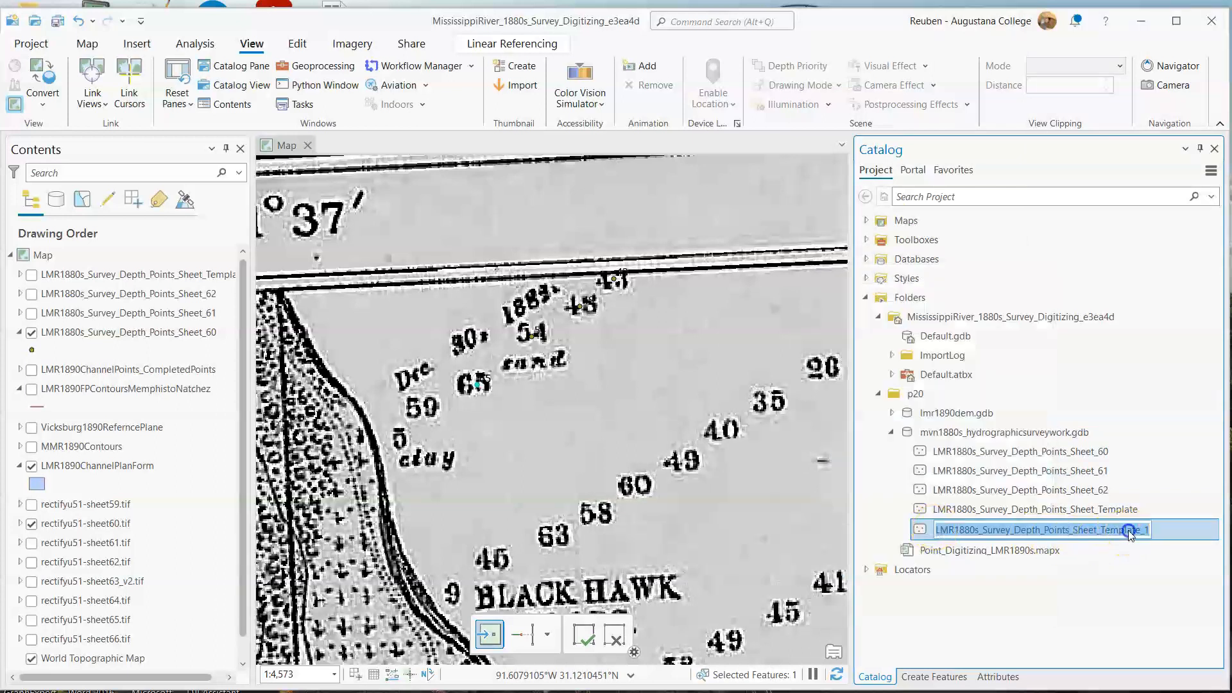
{"action": "left_click", "coordinate": [1129, 531]}
{"action": "key", "text": "End"}
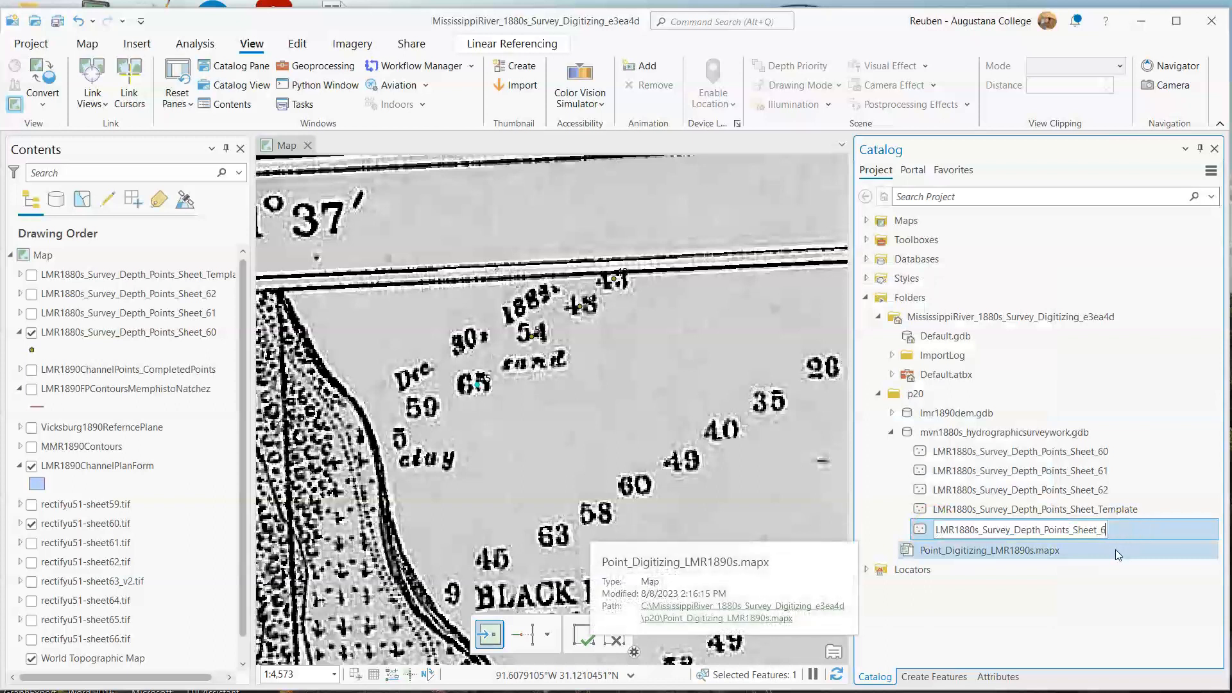
{"action": "key", "text": "Return"}
{"action": "left_click", "coordinate": [1101, 594]}
- Add the LMR1880s_Survey_Depth_Points_Sheet_63 feature class to the map, between the template and Sheet_62 layers
{"action": "left_click", "coordinate": [1063, 538]}
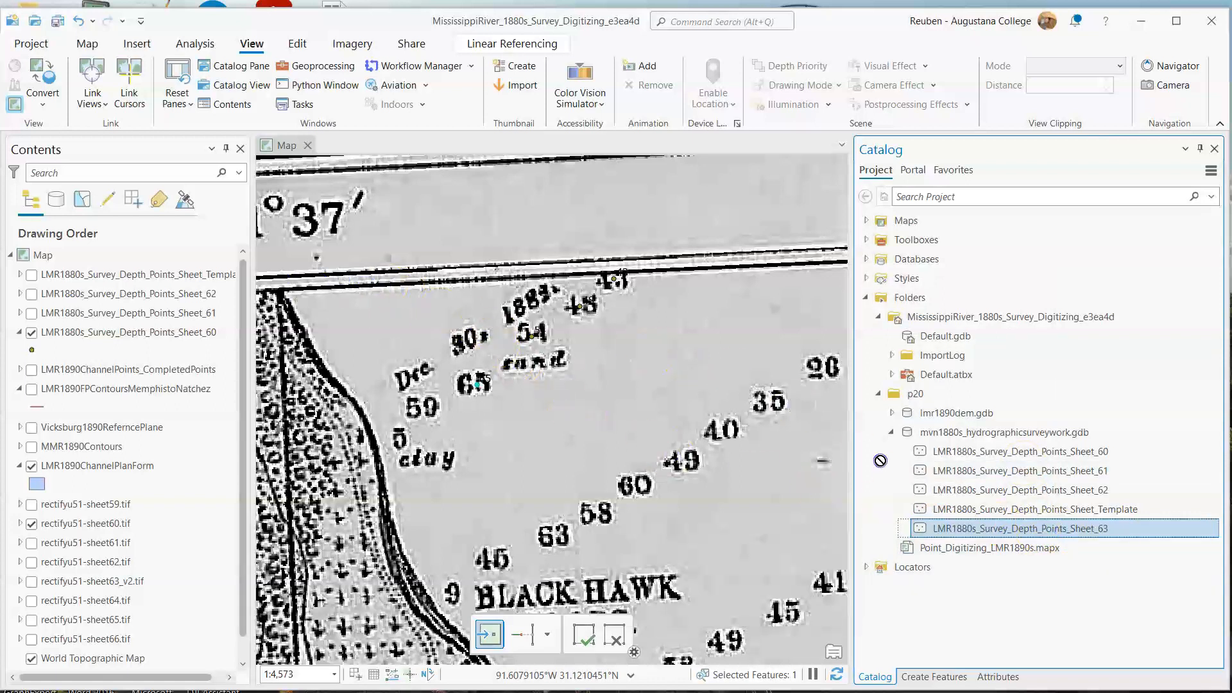
{"action": "left_click_drag", "start_coordinate": [276, 304], "coordinate": [222, 290]}
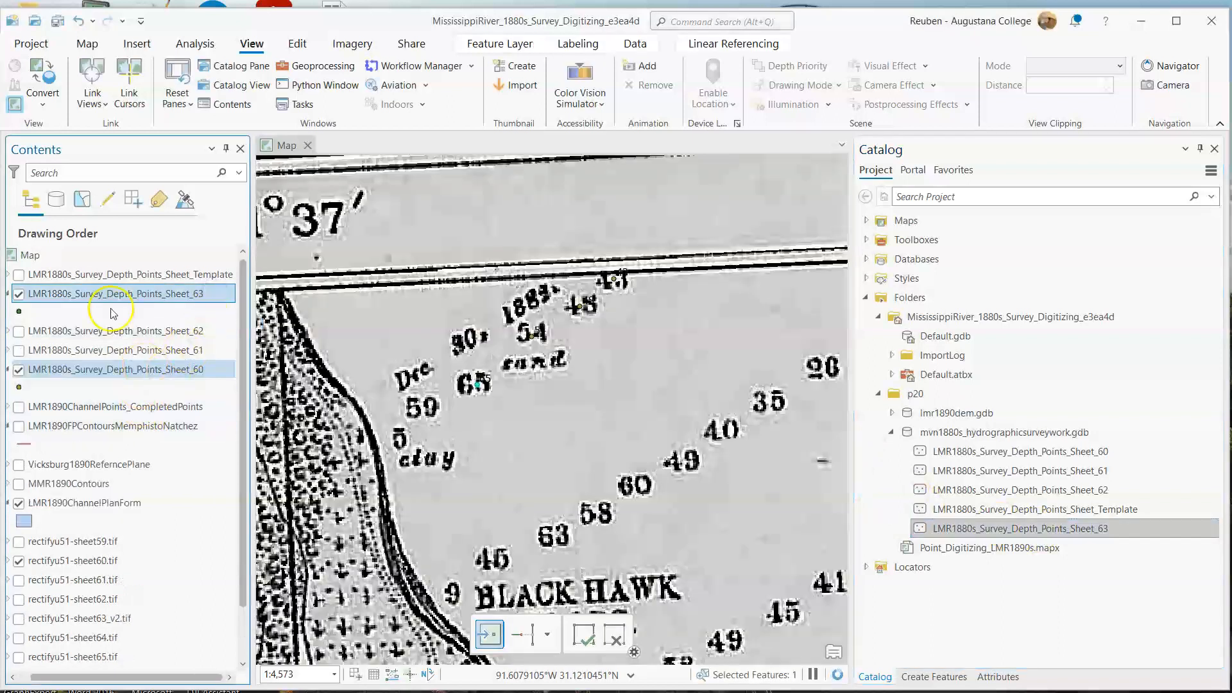
{"action": "left_click_drag", "start_coordinate": [187, 678], "coordinate": [175, 678]}
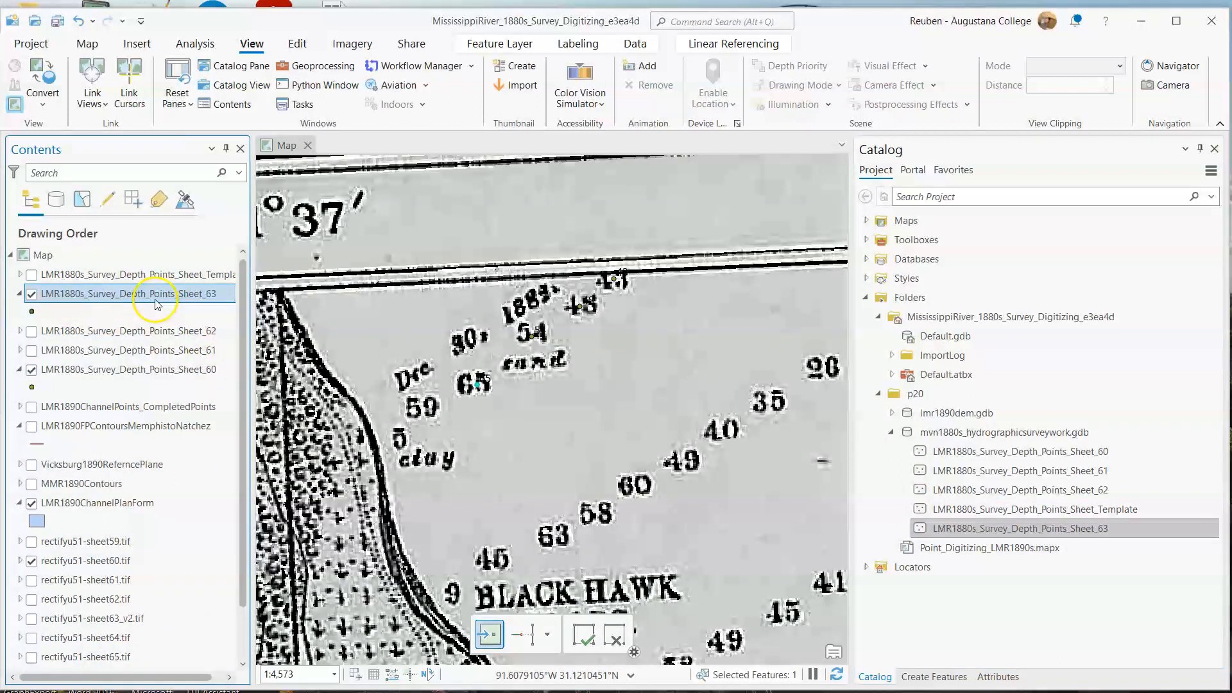
- Hide the Sheet_60 depth points and rectifyu51-sheet60.tif, and show rectifyu51-sheet63_v2.tif zoomed to its full extent
{"action": "left_click", "coordinate": [31, 370]}
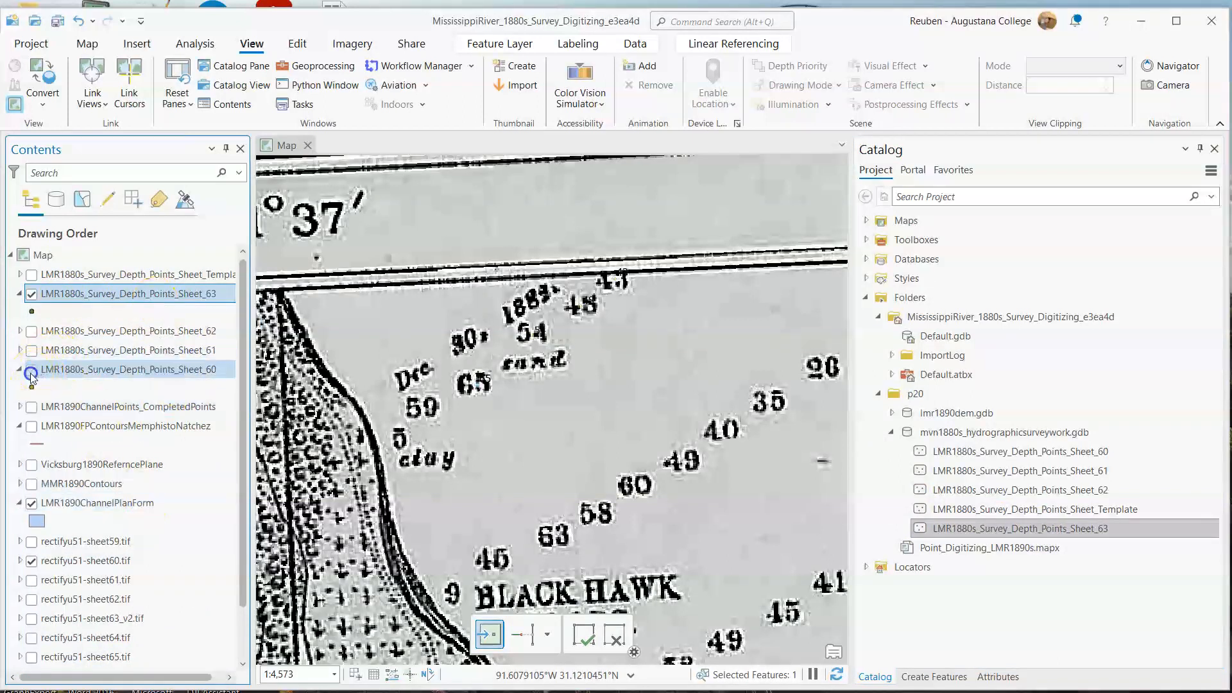
{"action": "left_click", "coordinate": [32, 561]}
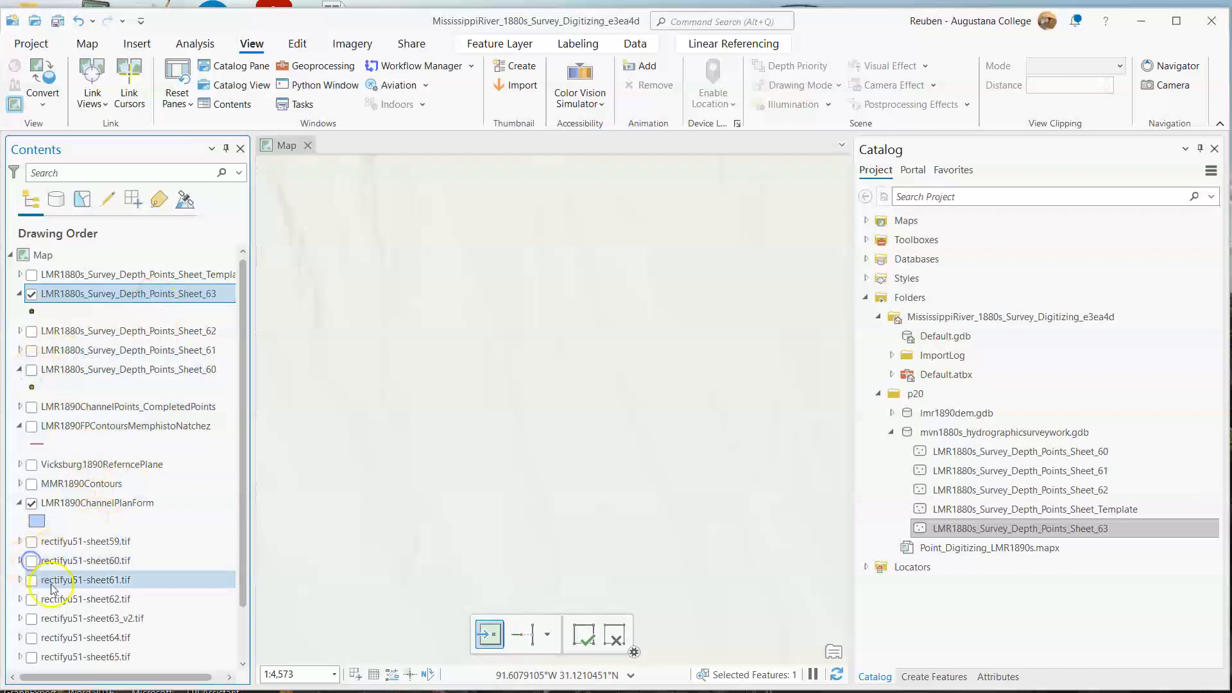
{"action": "left_click", "coordinate": [64, 623]}
{"action": "right_click", "coordinate": [64, 622]}
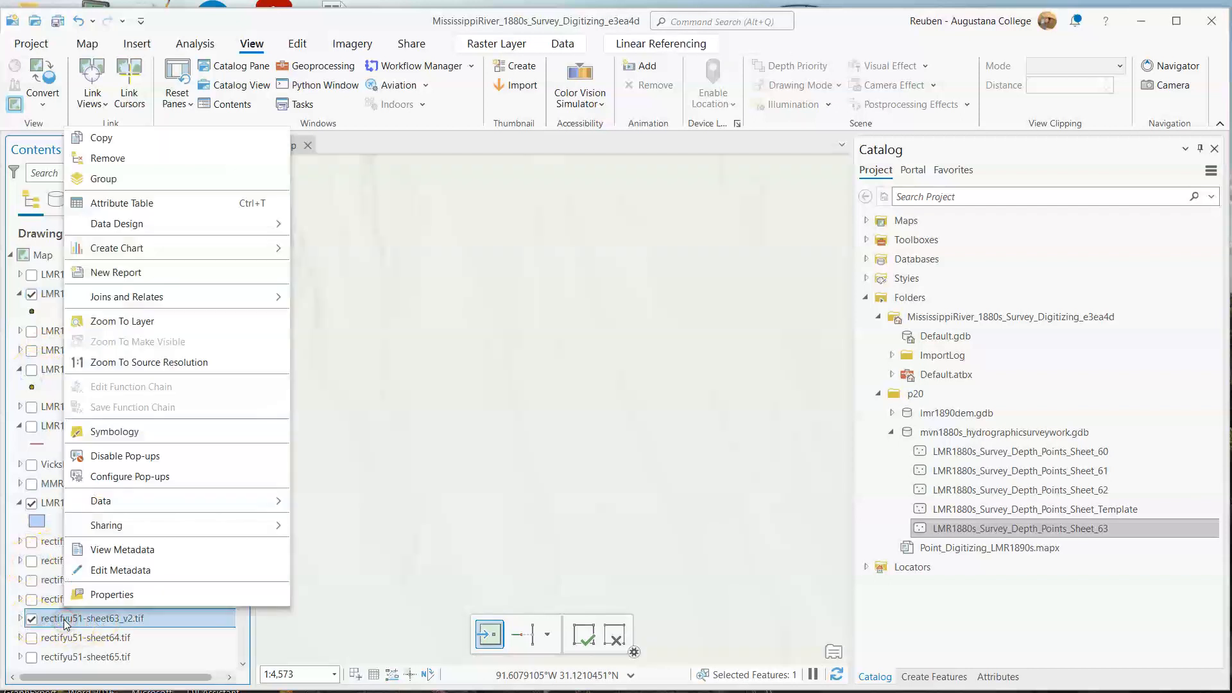
{"action": "left_click", "coordinate": [170, 321]}
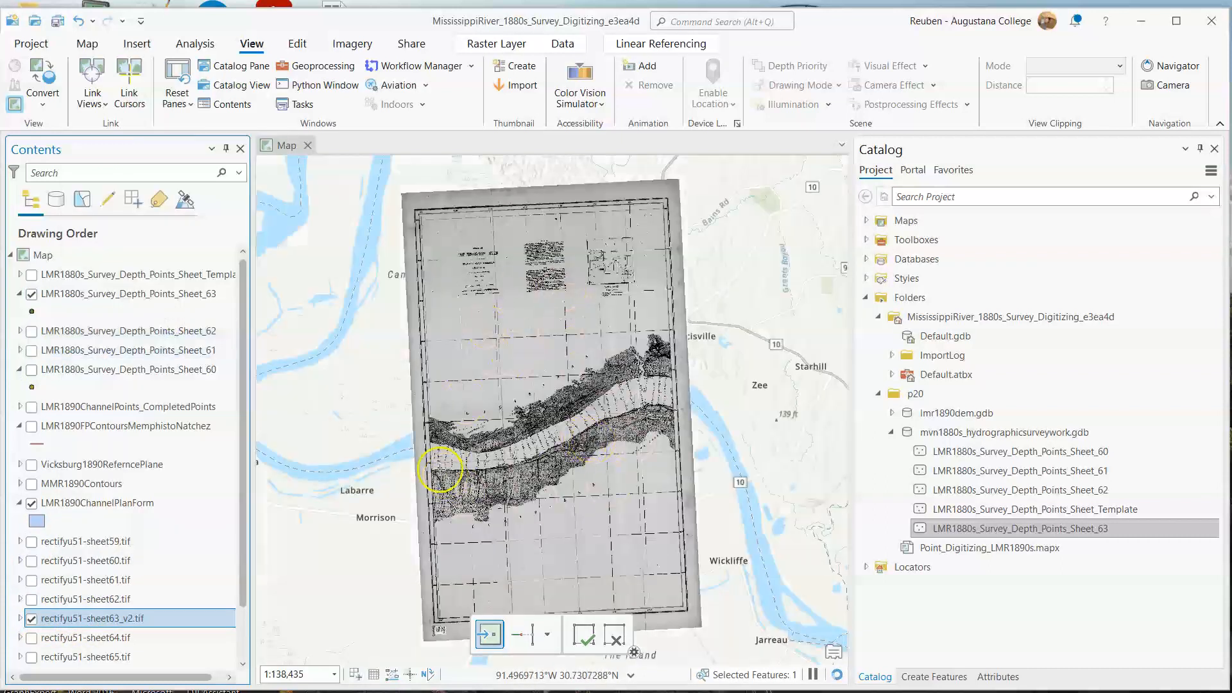
- Create a LMR1880s_Survey_Depth_Points_Sheet_63 point on the 14 sounding below the upper bank at the sheet's west end
{"action": "scroll", "coordinate": [423, 456], "scroll_direction": "up", "scroll_amount": 1}
{"action": "scroll", "coordinate": [423, 457], "scroll_direction": "up", "scroll_amount": 5}
{"action": "left_click_drag", "start_coordinate": [545, 456], "coordinate": [486, 349]}
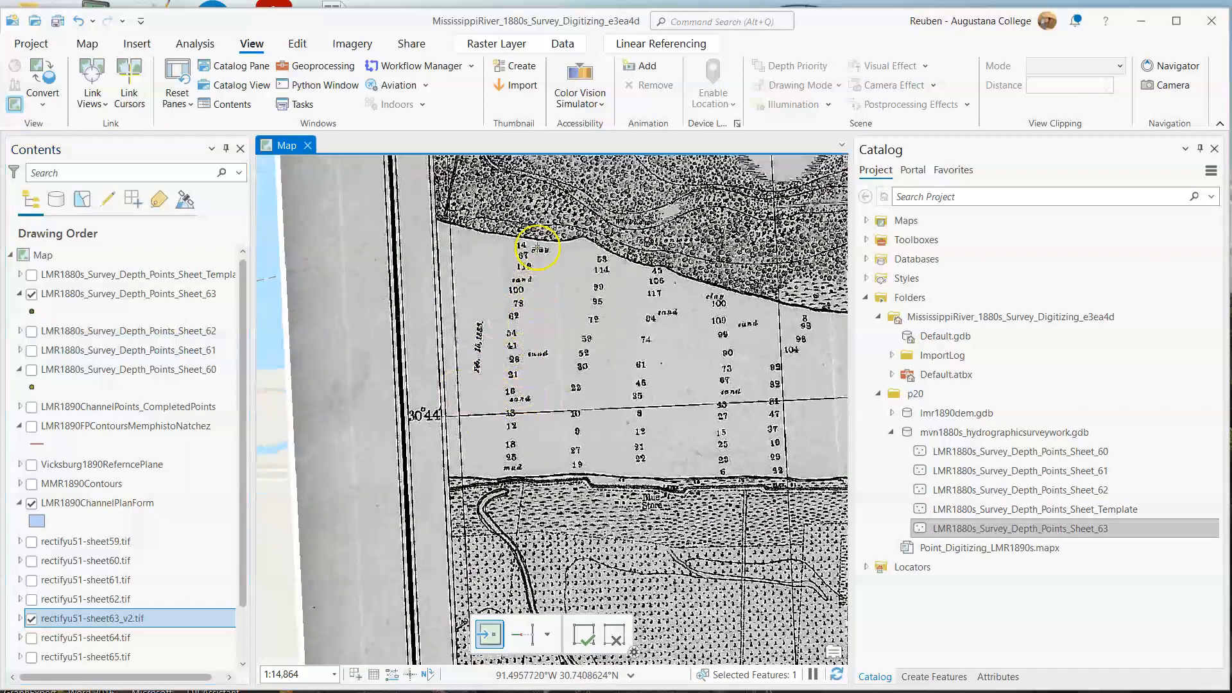
{"action": "scroll", "coordinate": [539, 249], "scroll_direction": "up", "scroll_amount": 3}
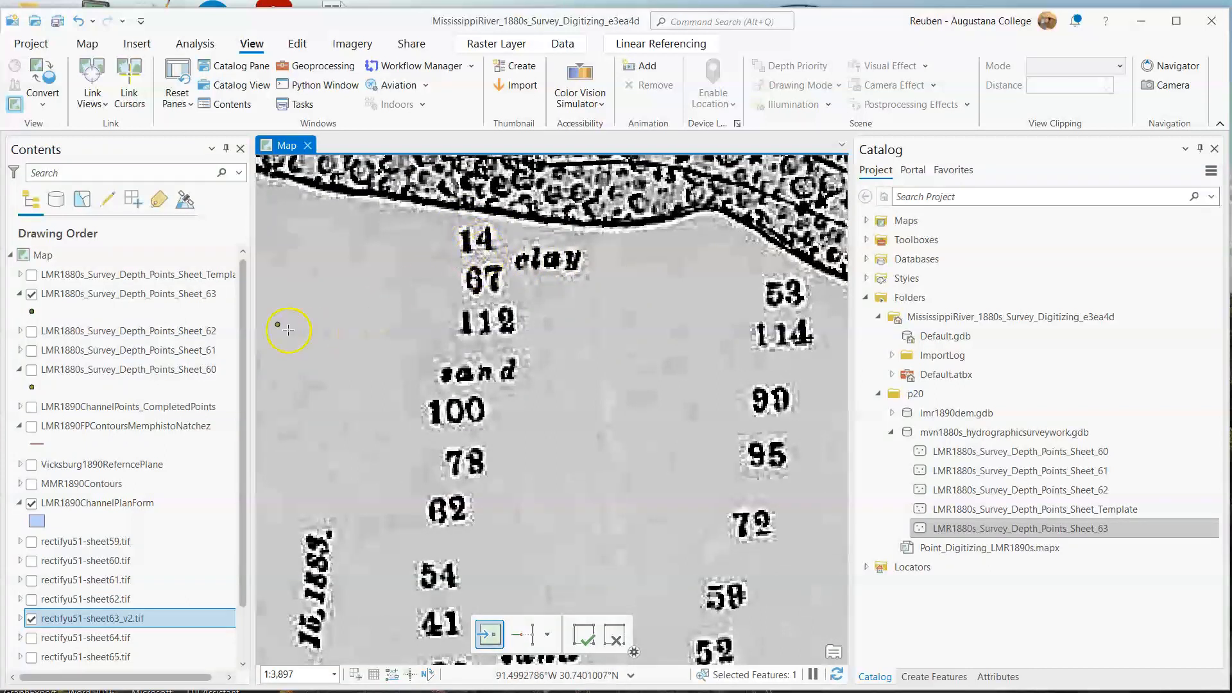
{"action": "left_click", "coordinate": [149, 295]}
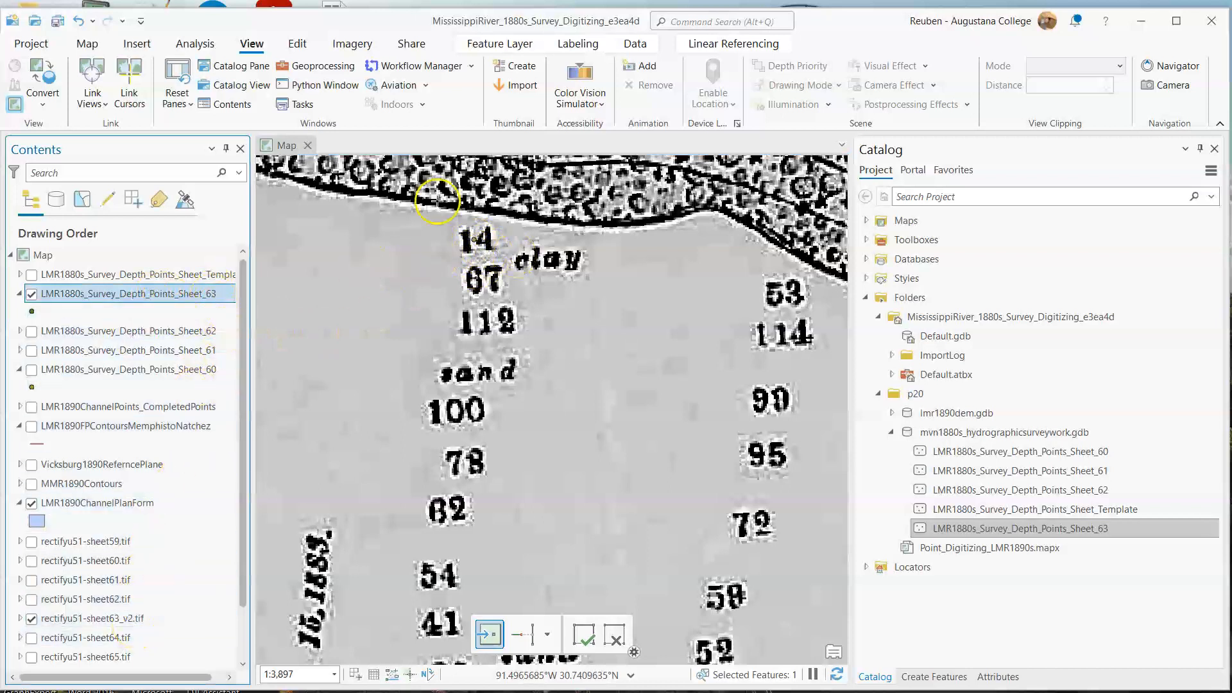
{"action": "left_click", "coordinate": [295, 43]}
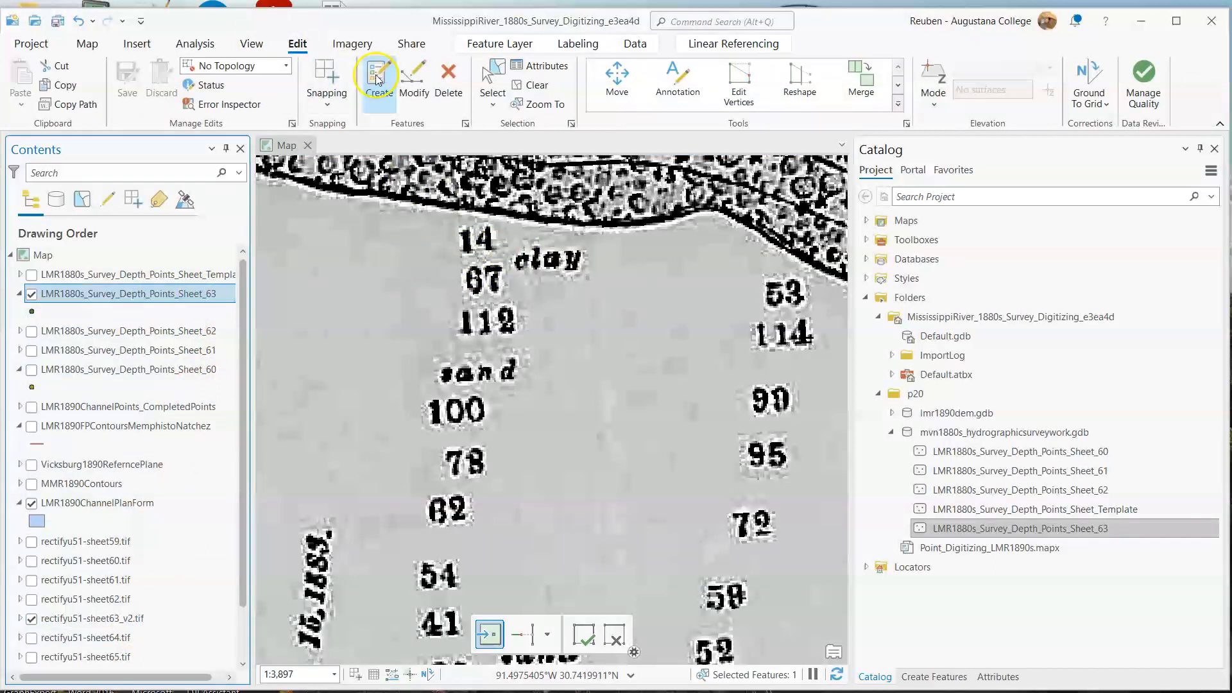
{"action": "left_click", "coordinate": [379, 80]}
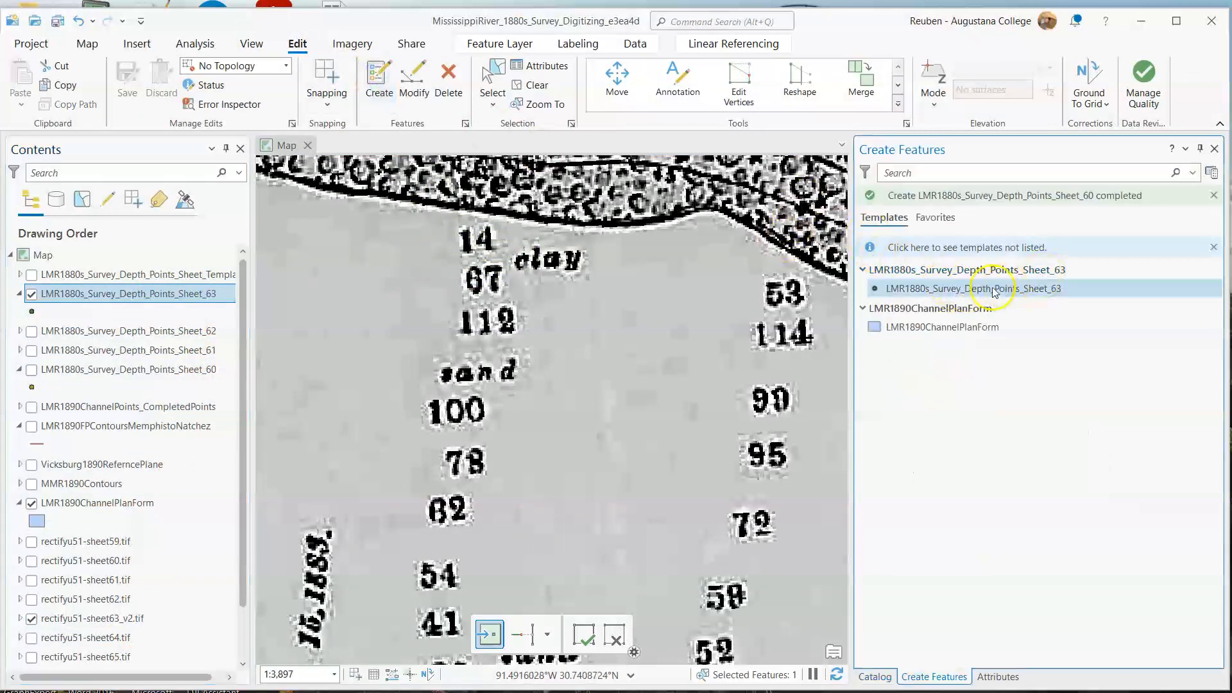
{"action": "left_click", "coordinate": [1040, 287]}
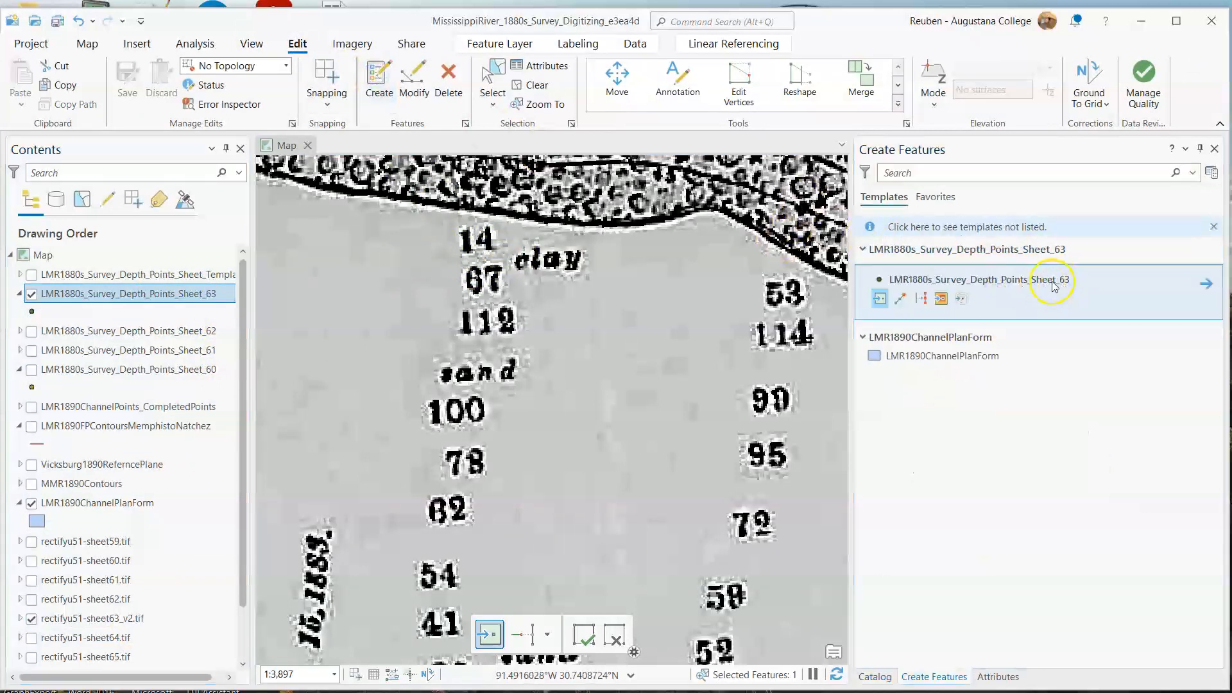
{"action": "left_click", "coordinate": [475, 240]}
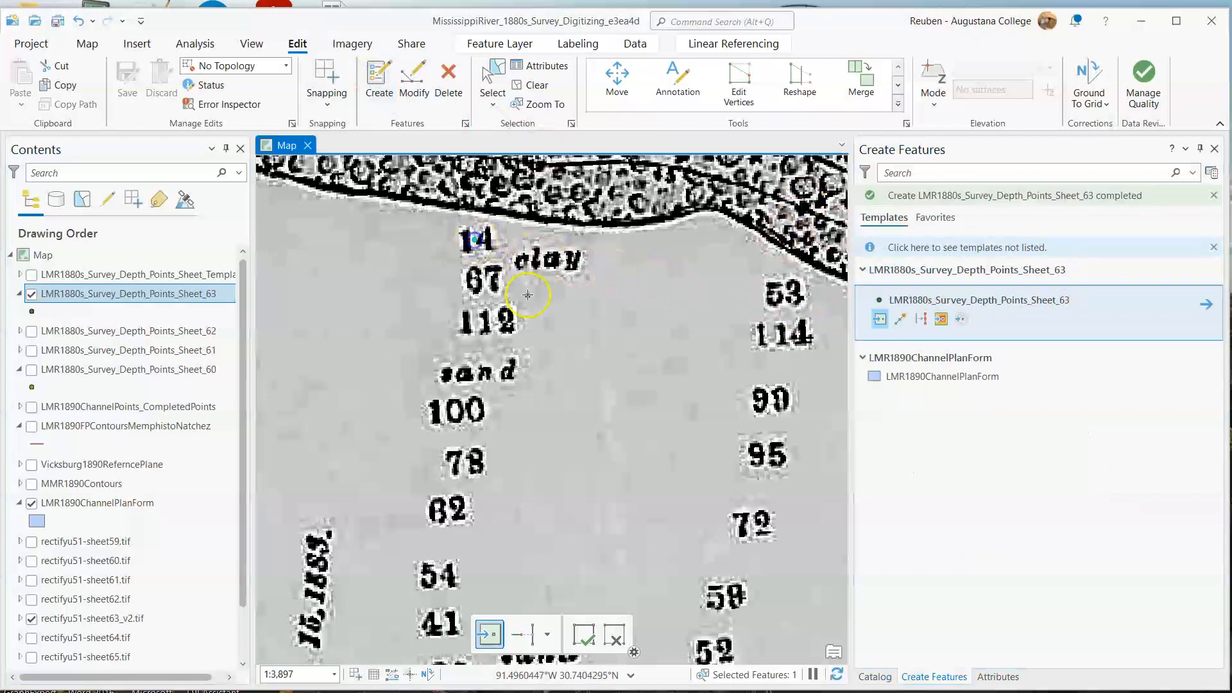
- Set the new point's DEPTH attribute to 14 and open its SHEET_NO value for editing
{"action": "left_click", "coordinate": [998, 676]}
{"action": "left_click", "coordinate": [978, 455]}
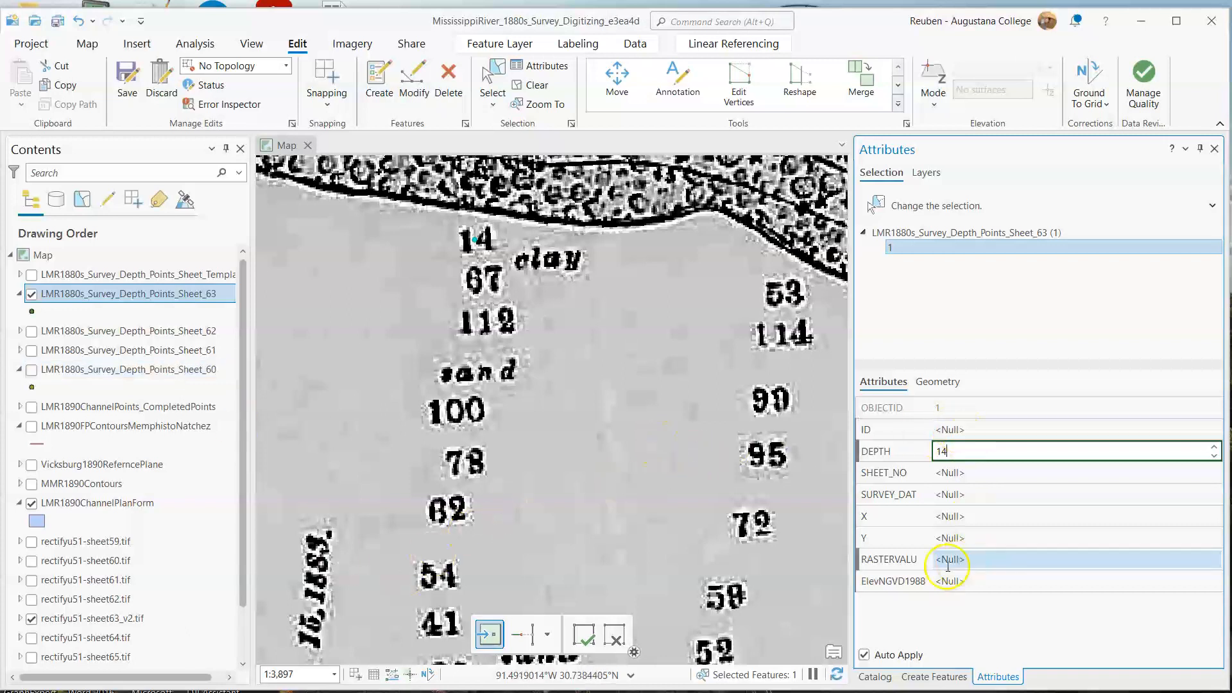
{"action": "mouse_move", "coordinate": [879, 568]}
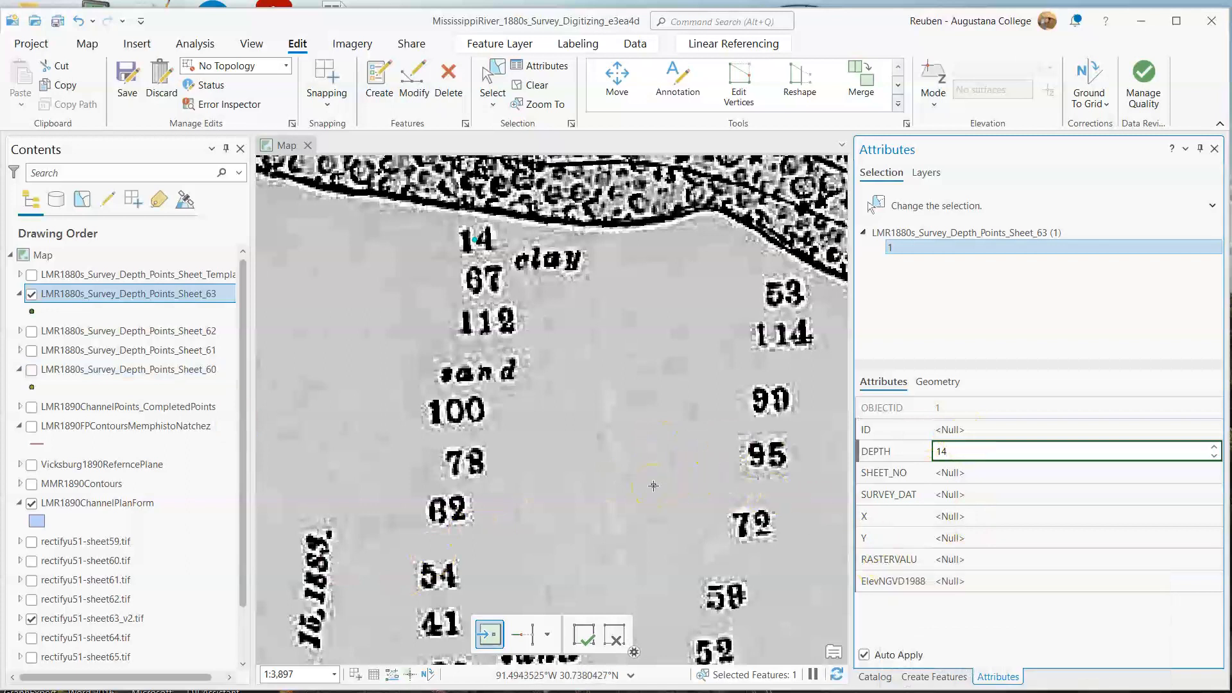
{"action": "key", "text": "Tab"}
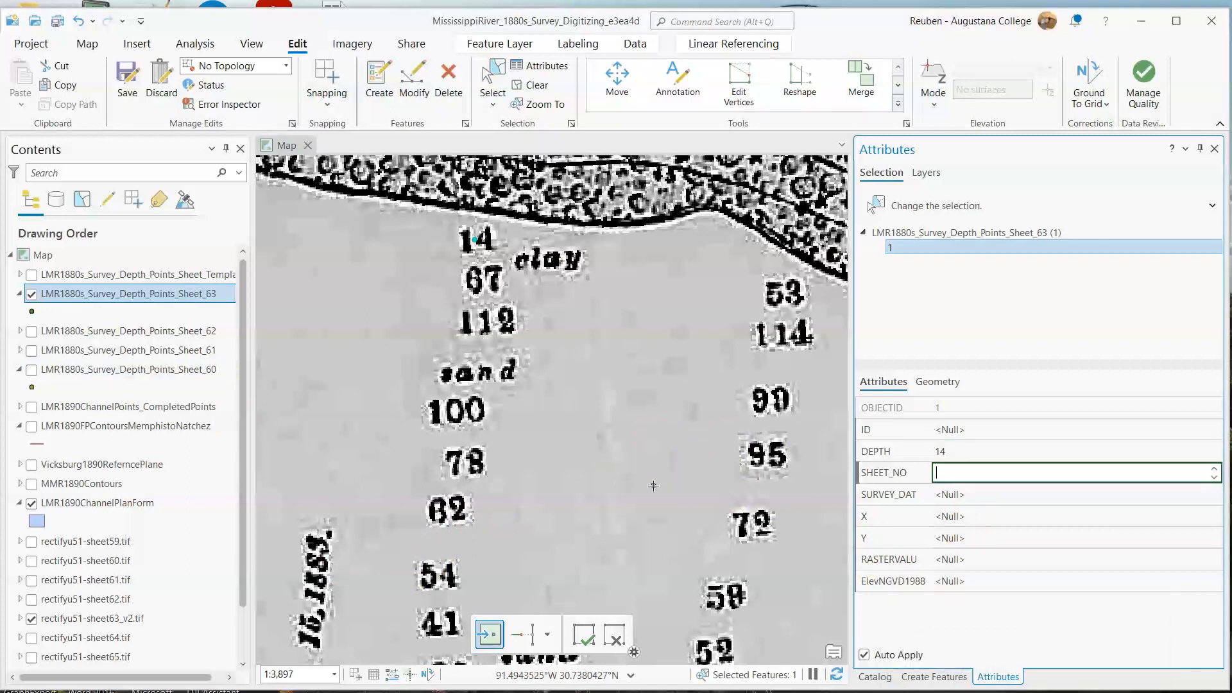